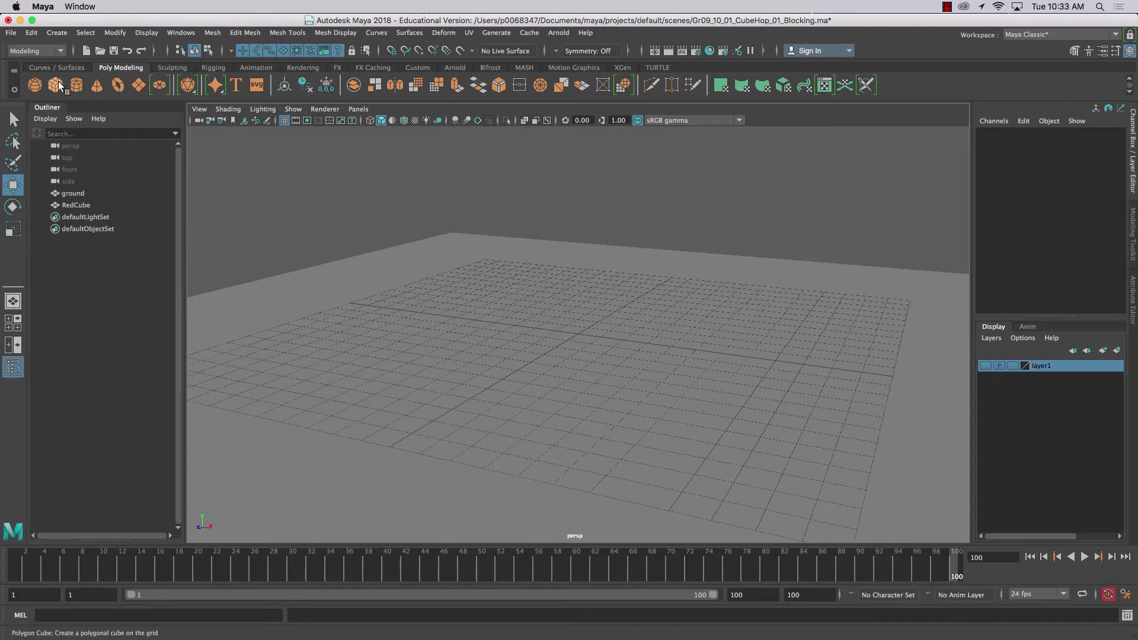
- Create a polygon cube and set its width, height and depth to 3
{"action": "left_click", "coordinate": [57, 83]}
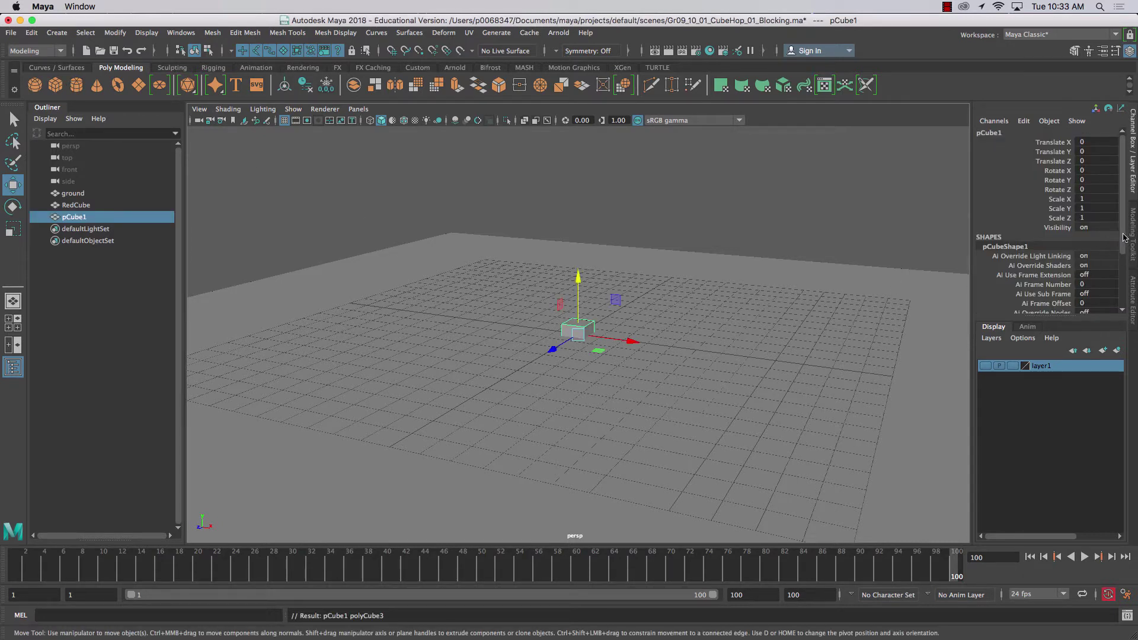
{"action": "scroll", "coordinate": [1077, 290], "scroll_direction": "down", "scroll_amount": 3}
{"action": "left_click", "coordinate": [1004, 300]}
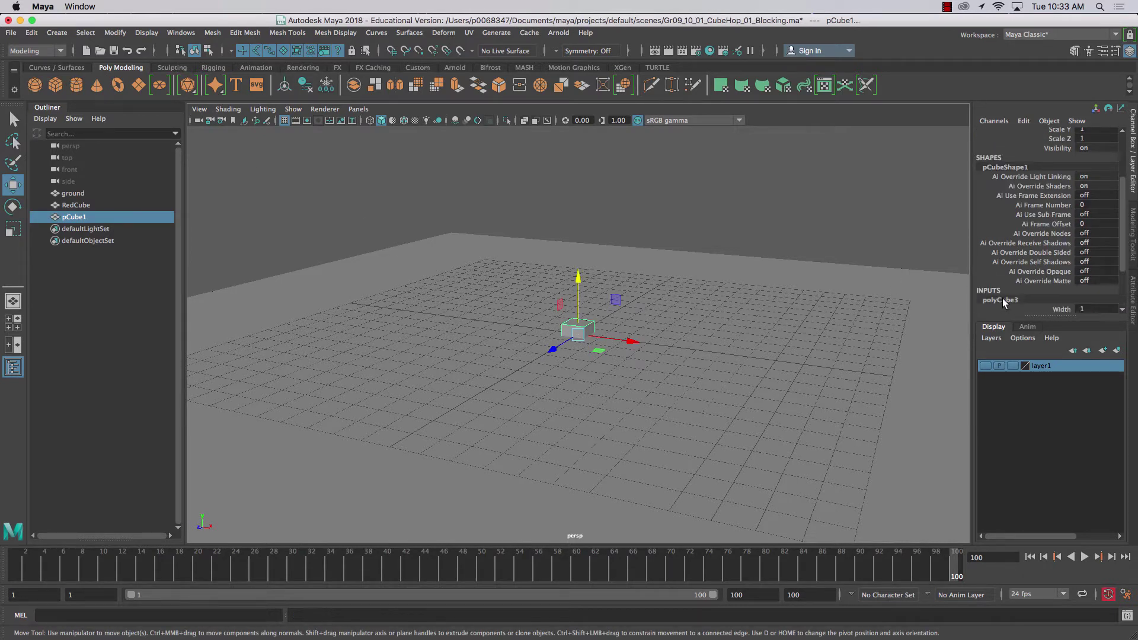
{"action": "scroll", "coordinate": [1126, 284], "scroll_direction": "down", "scroll_amount": 3}
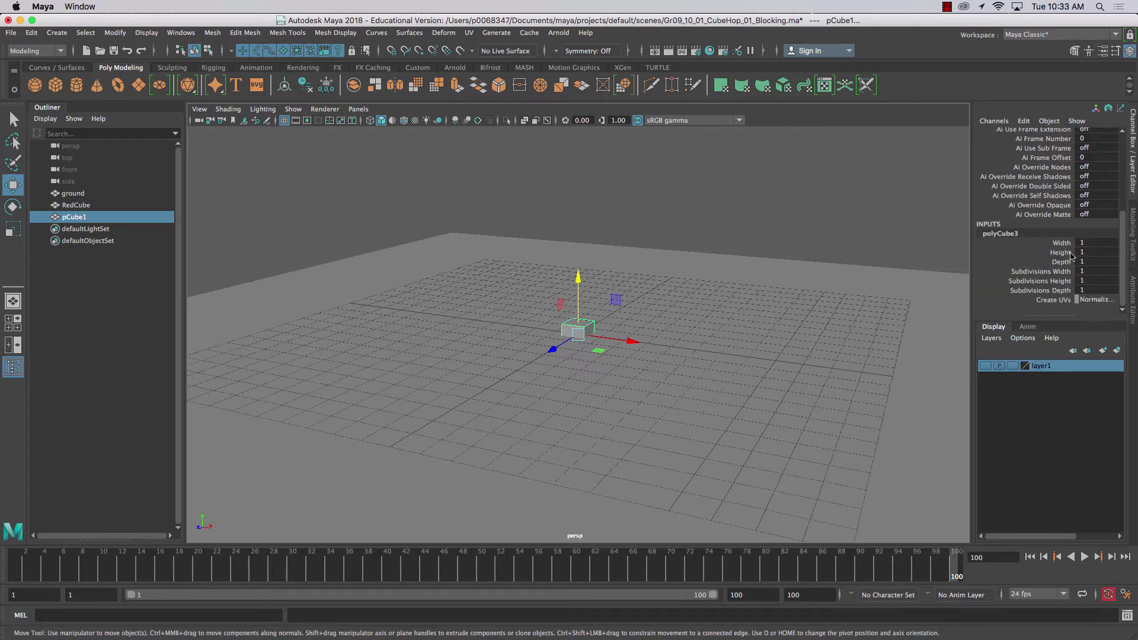
{"action": "left_click_drag", "start_coordinate": [1076, 243], "coordinate": [1088, 257]}
{"action": "type", "text": "3"}
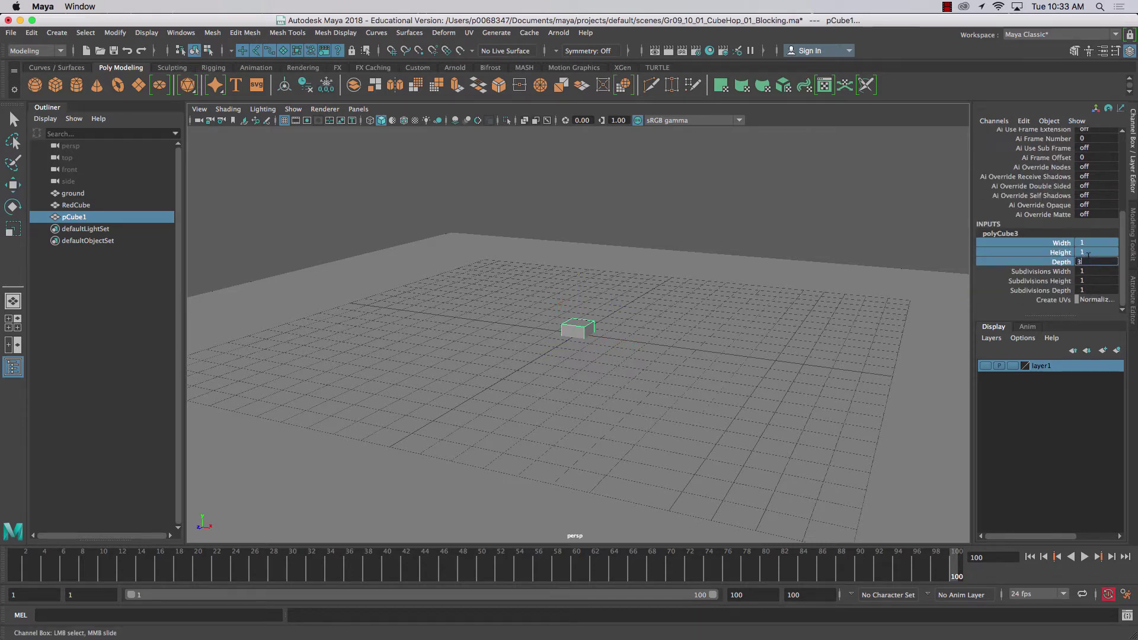
{"action": "key", "text": "Return"}
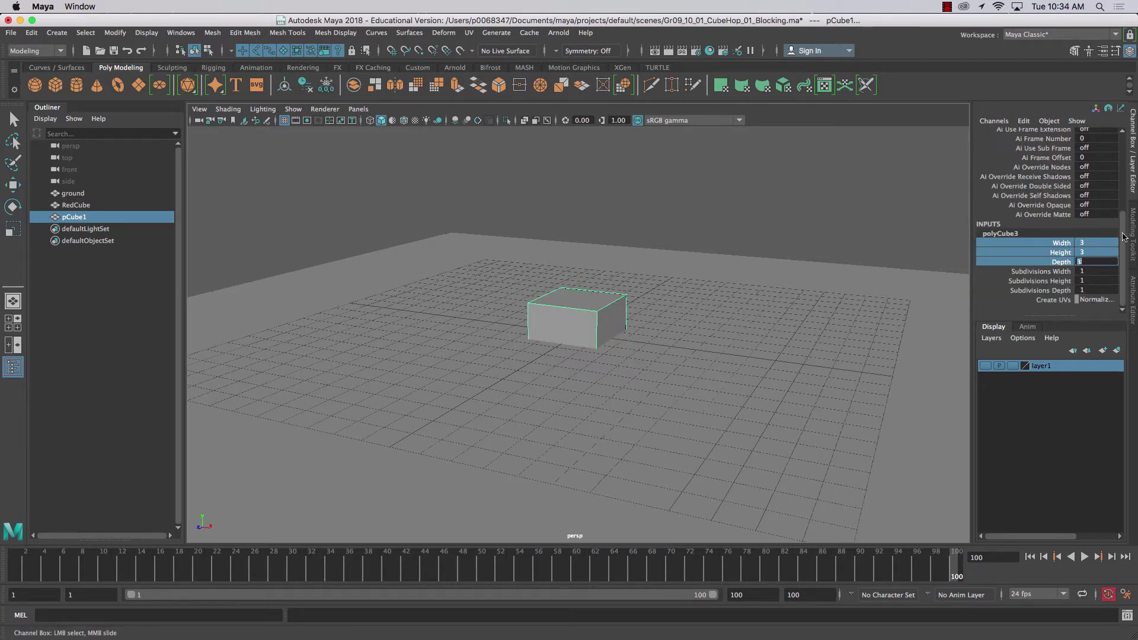
- Raise the new cube onto the ground by setting its Translate Y to 1.5
{"action": "scroll", "coordinate": [1117, 236], "scroll_direction": "up", "scroll_amount": 5}
{"action": "left_click", "coordinate": [1097, 152]}
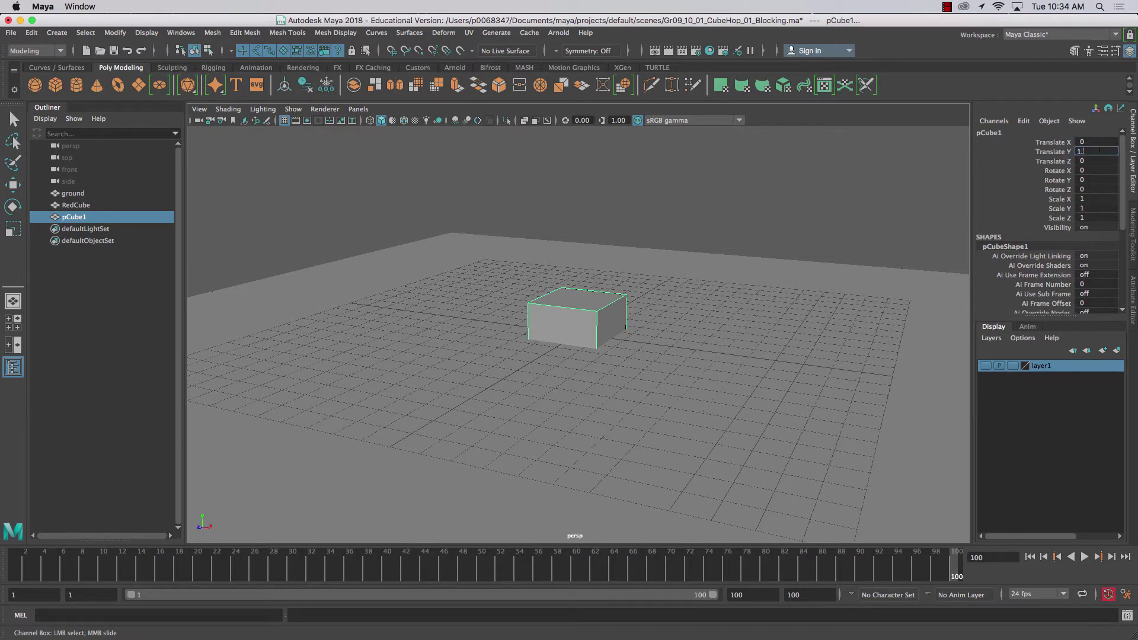
{"action": "type", "text": "1.5"}
{"action": "key", "text": "Return"}
{"action": "key", "text": "w"}
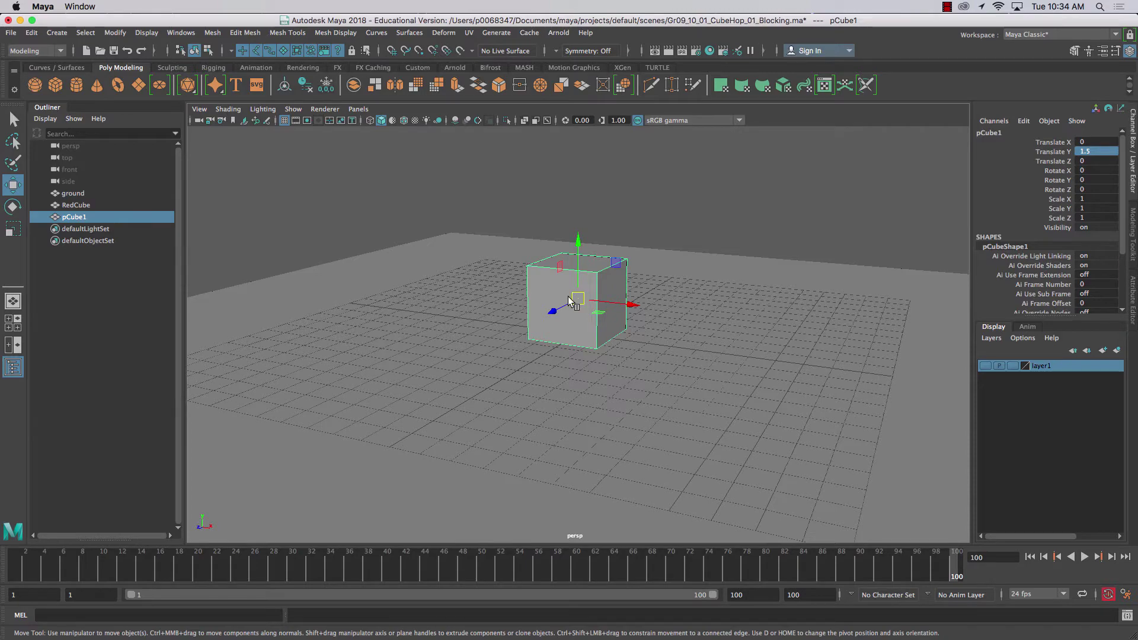
{"action": "left_click_drag", "start_coordinate": [468, 275], "coordinate": [412, 282], "text": "alt"}
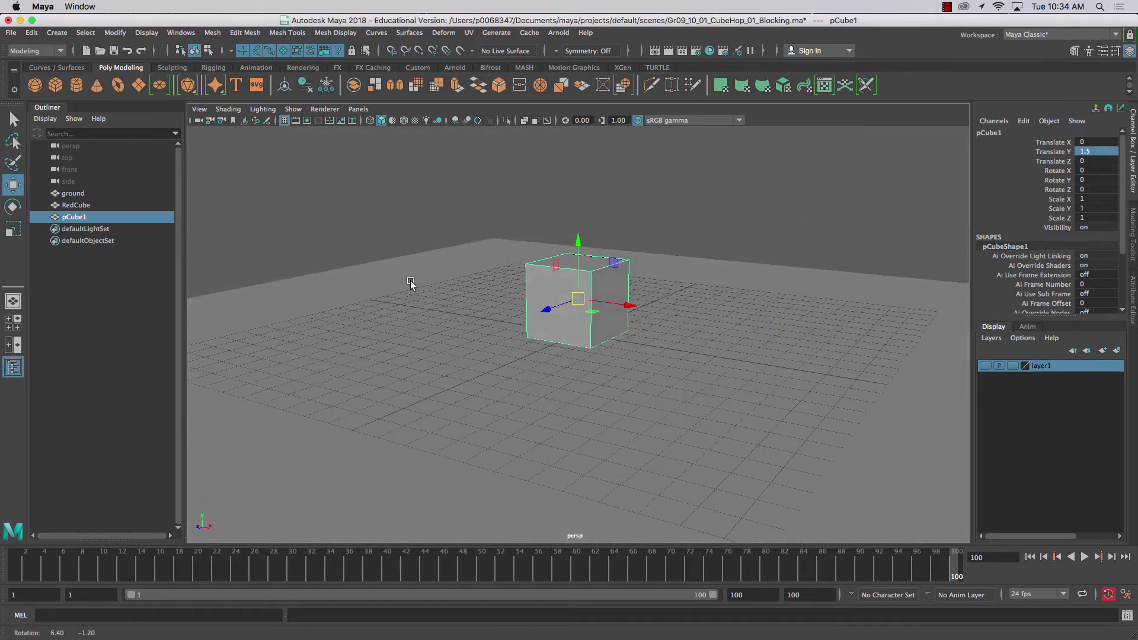
- Rename the new cube as BlueCube
{"action": "left_click", "coordinate": [995, 132]}
{"action": "type", "text": "Blue"}
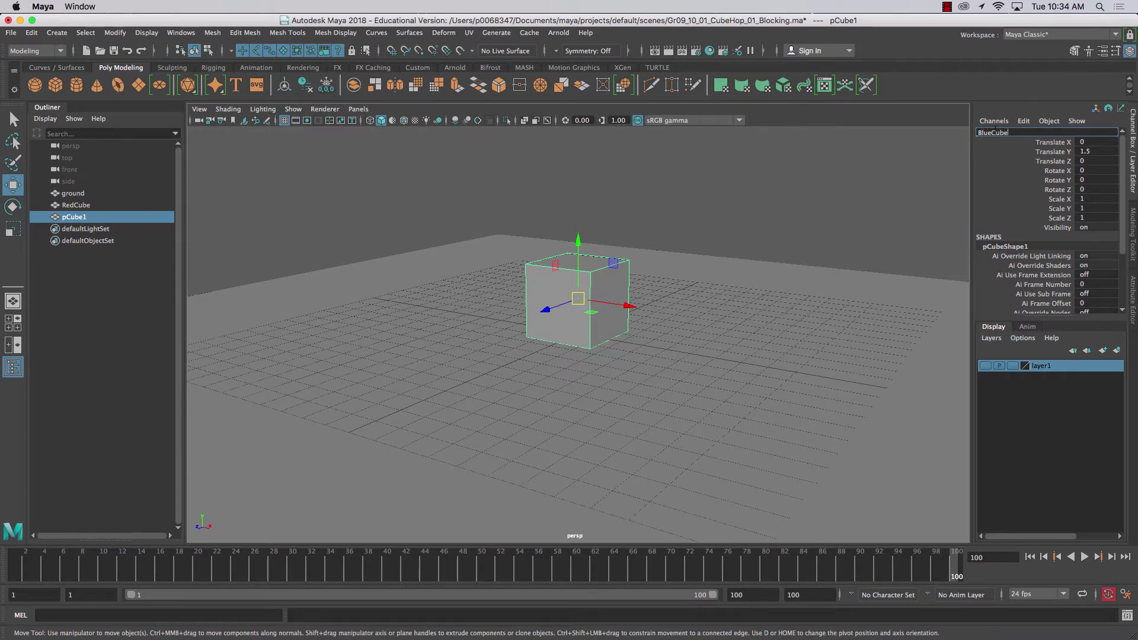
{"action": "type", "text": "Cube"}
{"action": "key", "text": "Return"}
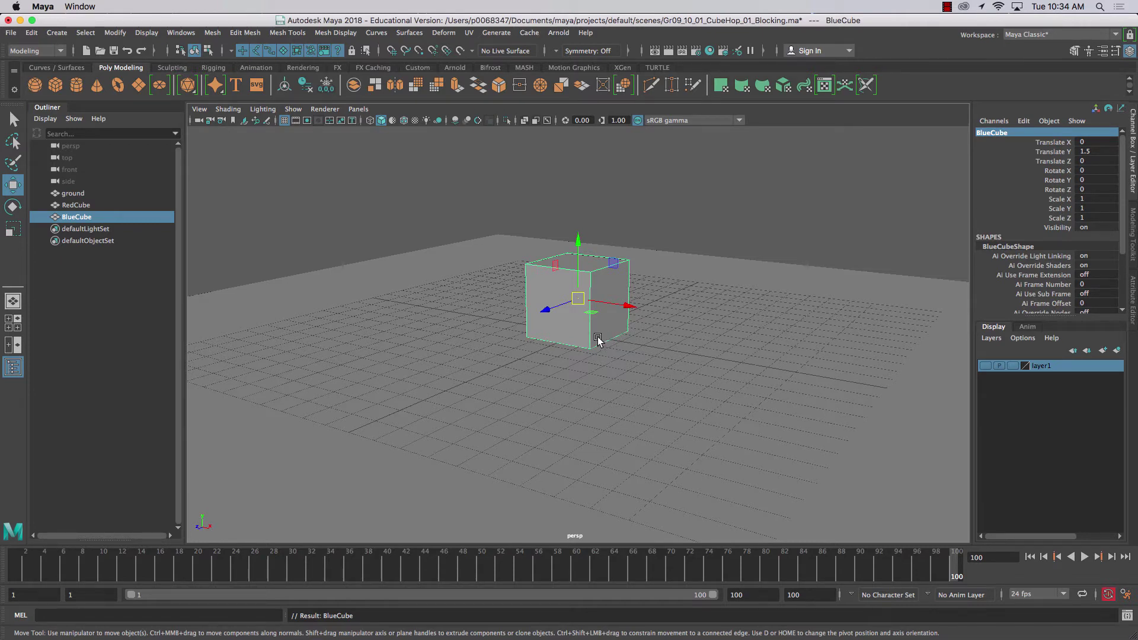
- Assign a new Lambert material to BlueCube and name the material blue
{"action": "right_click_drag", "start_coordinate": [532, 279], "coordinate": [511, 581]}
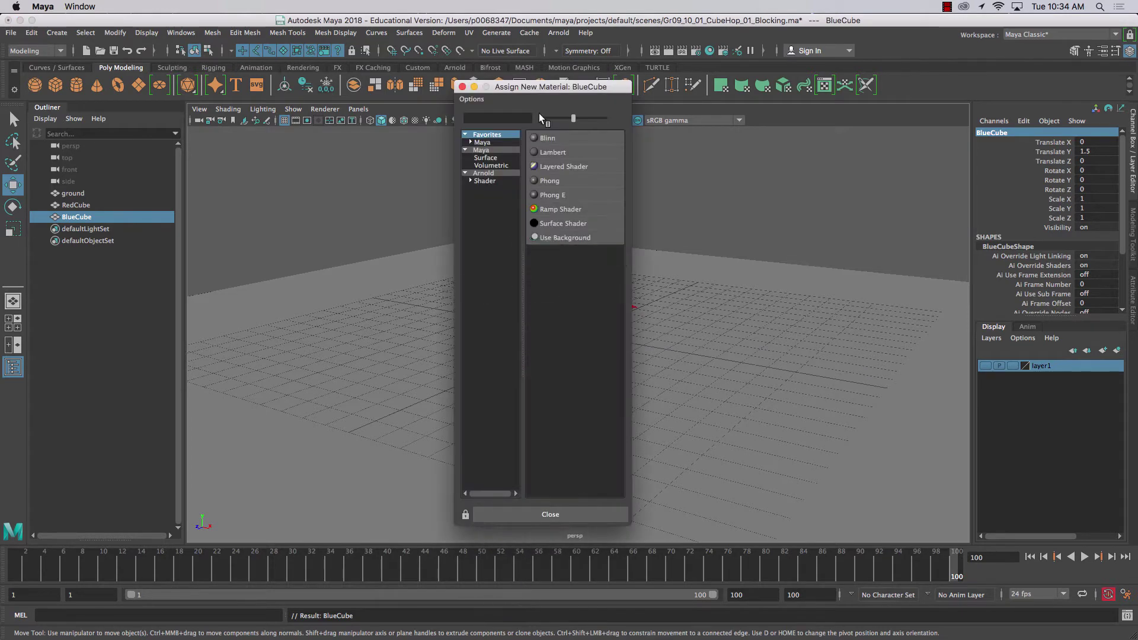
{"action": "left_click", "coordinate": [553, 152]}
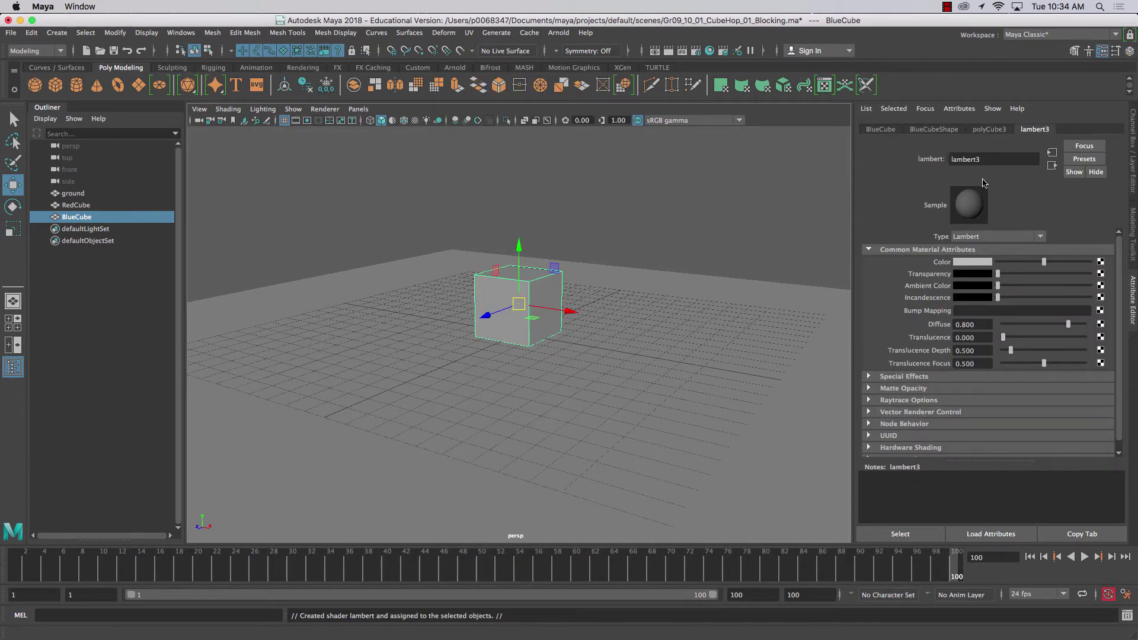
{"action": "double_click", "coordinate": [978, 159]}
{"action": "type", "text": "blue"}
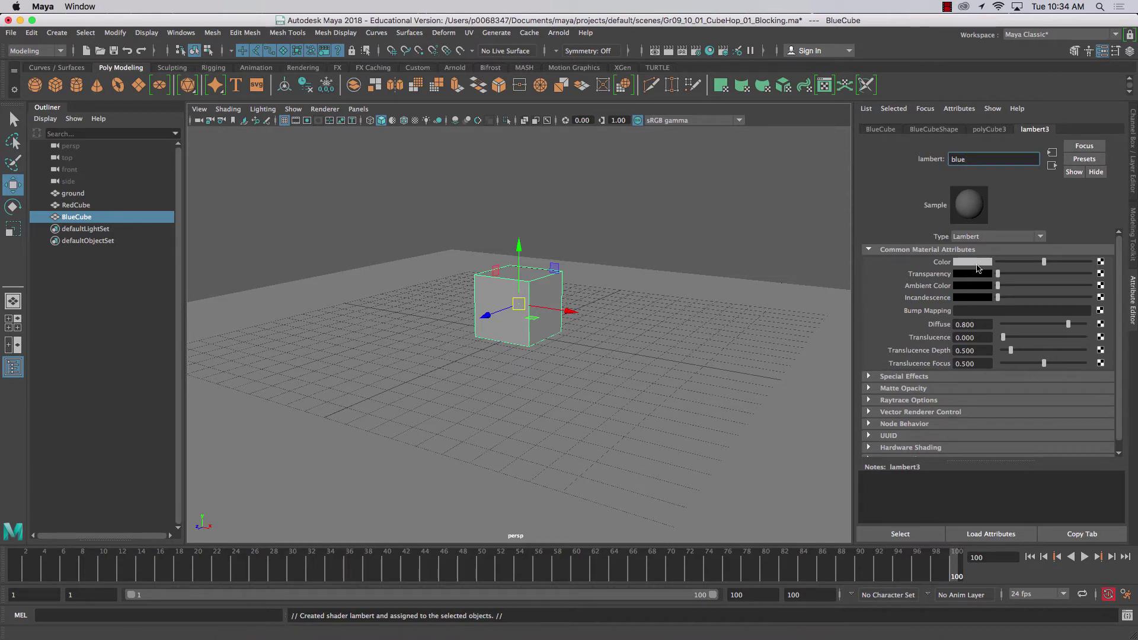
- Set the blue material's color to a dark cyan-blue with a brightness value of 0.298
{"action": "left_click", "coordinate": [976, 264]}
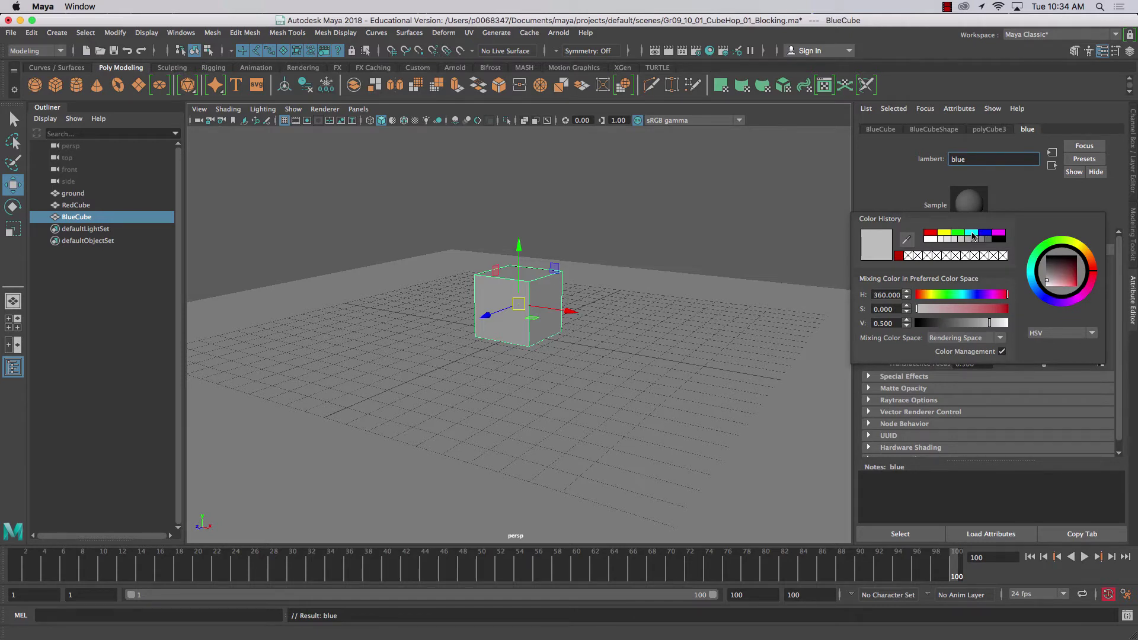
{"action": "left_click", "coordinate": [973, 235]}
{"action": "left_click", "coordinate": [975, 324]}
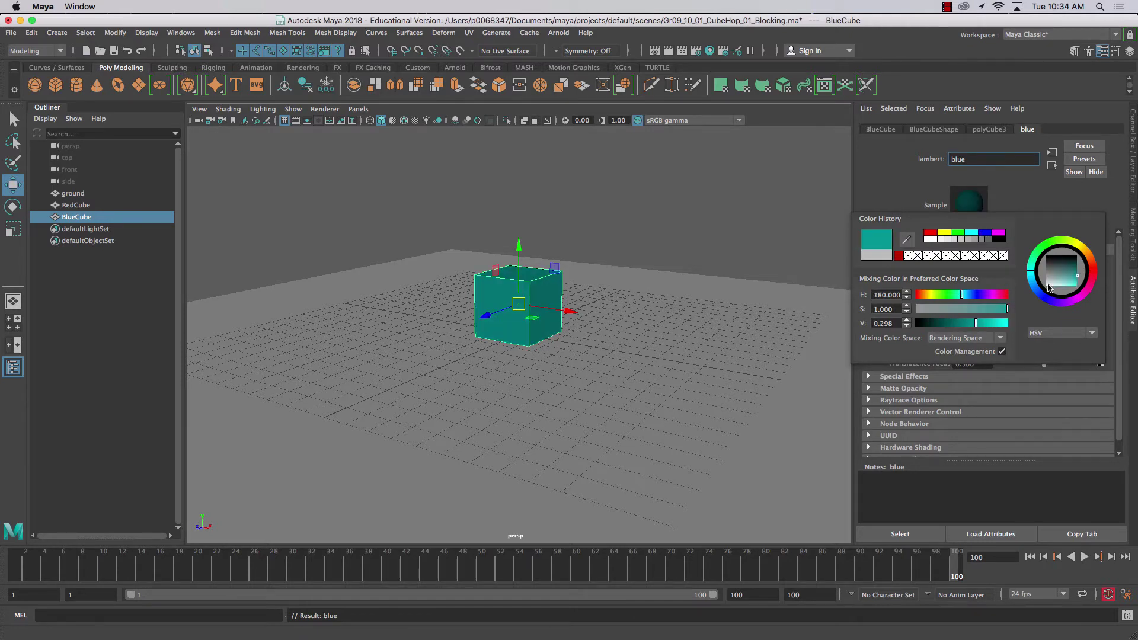
{"action": "left_click", "coordinate": [1035, 290]}
{"action": "left_click_drag", "start_coordinate": [1034, 290], "coordinate": [1027, 280]}
{"action": "left_click", "coordinate": [756, 239]}
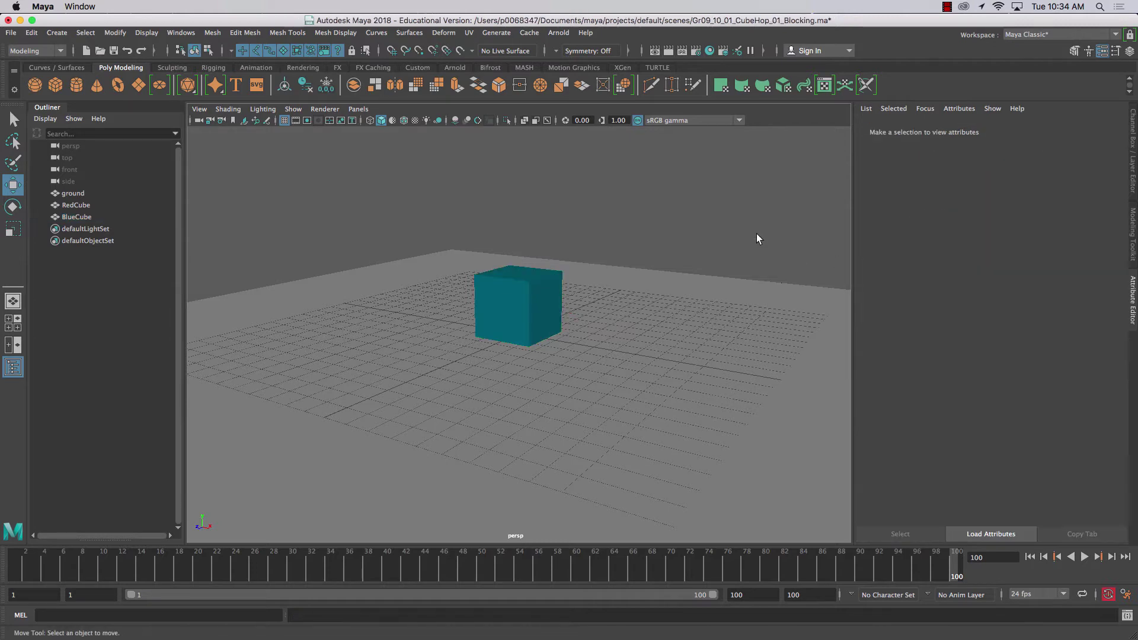
- Reselect BlueCube with its channels shown and key all of its transform channels at frame 1
{"action": "key", "text": "ctrl+a"}
{"action": "left_click", "coordinate": [600, 275]}
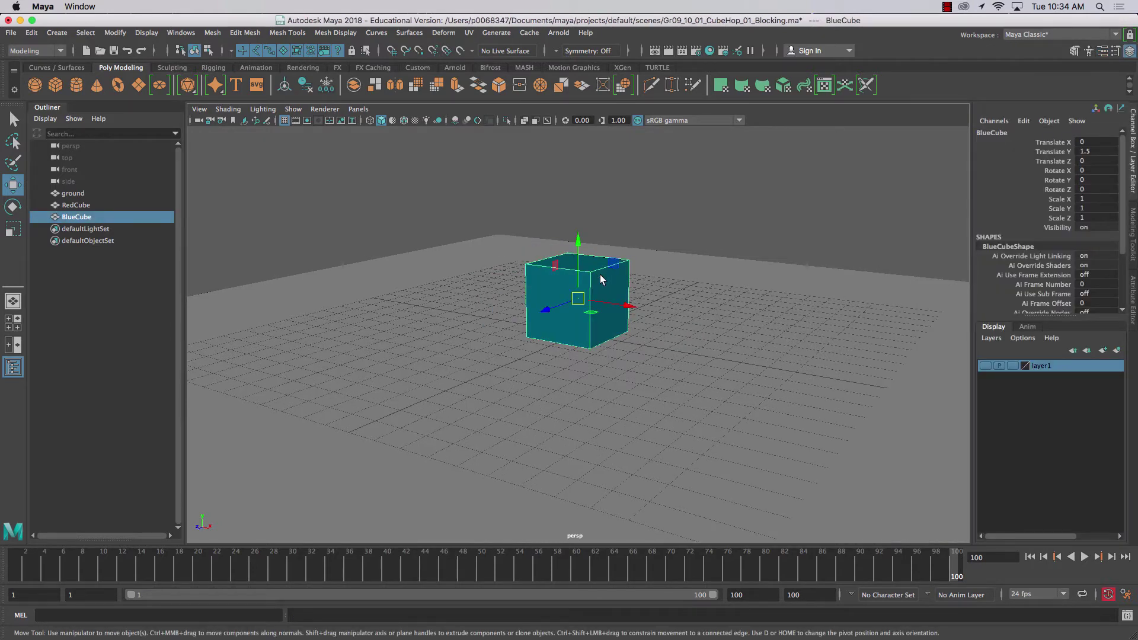
{"action": "mouse_move", "coordinate": [178, 638]}
{"action": "left_click", "coordinate": [389, 396]}
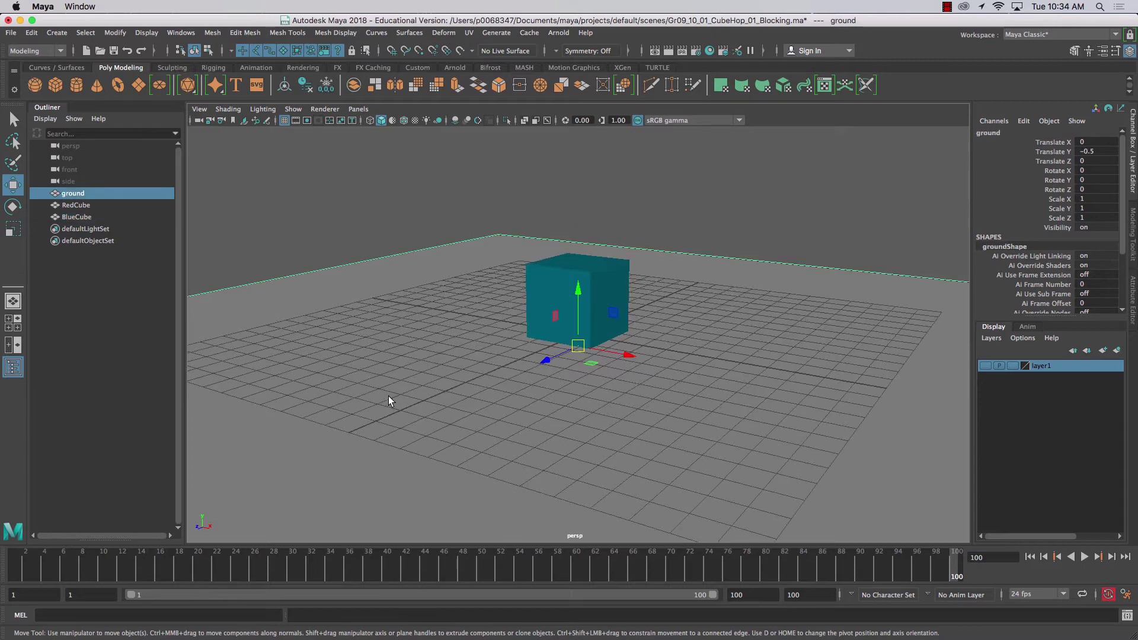
{"action": "left_click", "coordinate": [562, 274]}
{"action": "key", "text": "alt+v"}
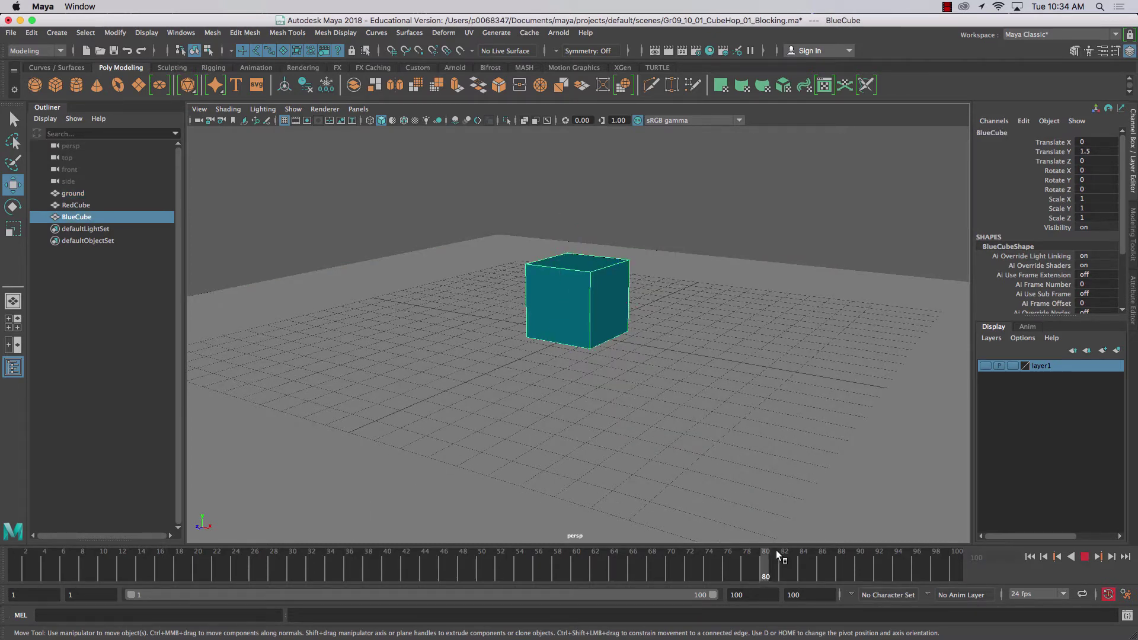
{"action": "key", "text": "alt+shift+v"}
{"action": "key", "text": "alt+v"}
{"action": "key", "text": "s"}
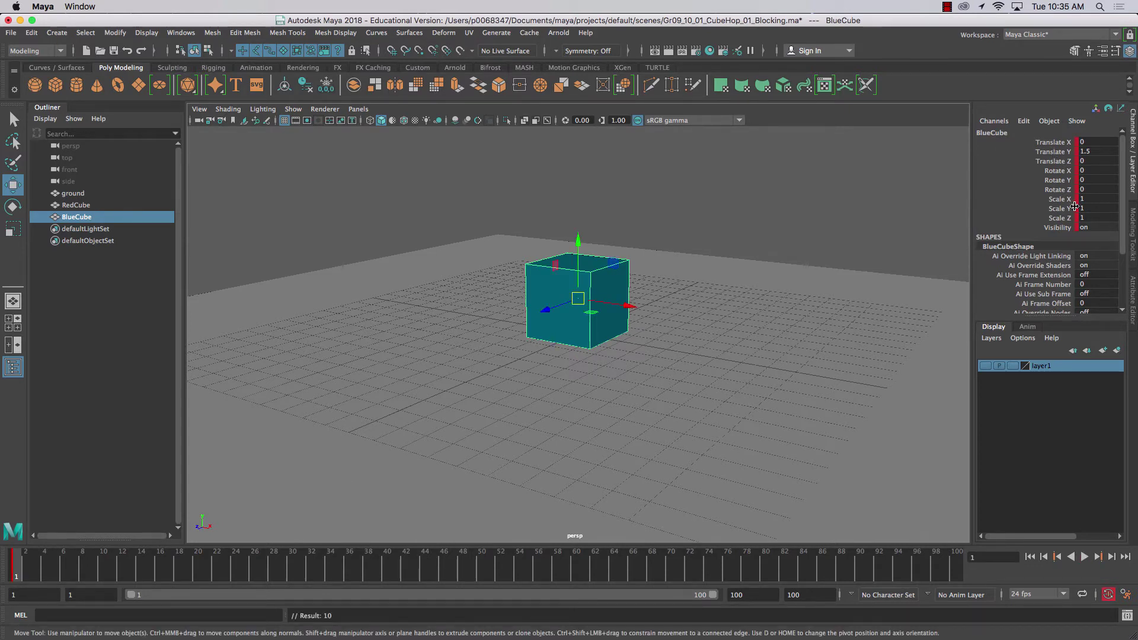
- Key BlueCube's upright pose at frame 20 and advance the timeline to frame 32
{"action": "left_click", "coordinate": [195, 566]}
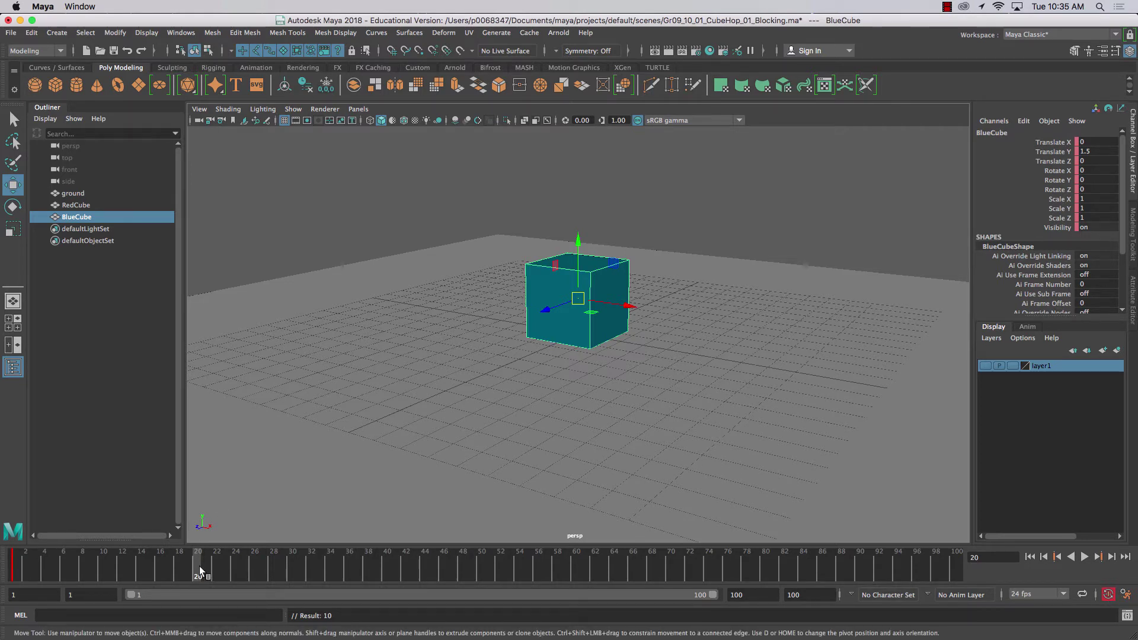
{"action": "left_click_drag", "start_coordinate": [199, 567], "coordinate": [278, 589]}
{"action": "left_click", "coordinate": [307, 567]}
{"action": "left_click_drag", "start_coordinate": [199, 564], "coordinate": [311, 573]}
- Squash BlueCube at frame 32 with Scale X 1.2, Scale Y 0.7 and Scale Z 1.2
{"action": "key", "text": "r"}
{"action": "left_click_drag", "start_coordinate": [578, 246], "coordinate": [632, 307]}
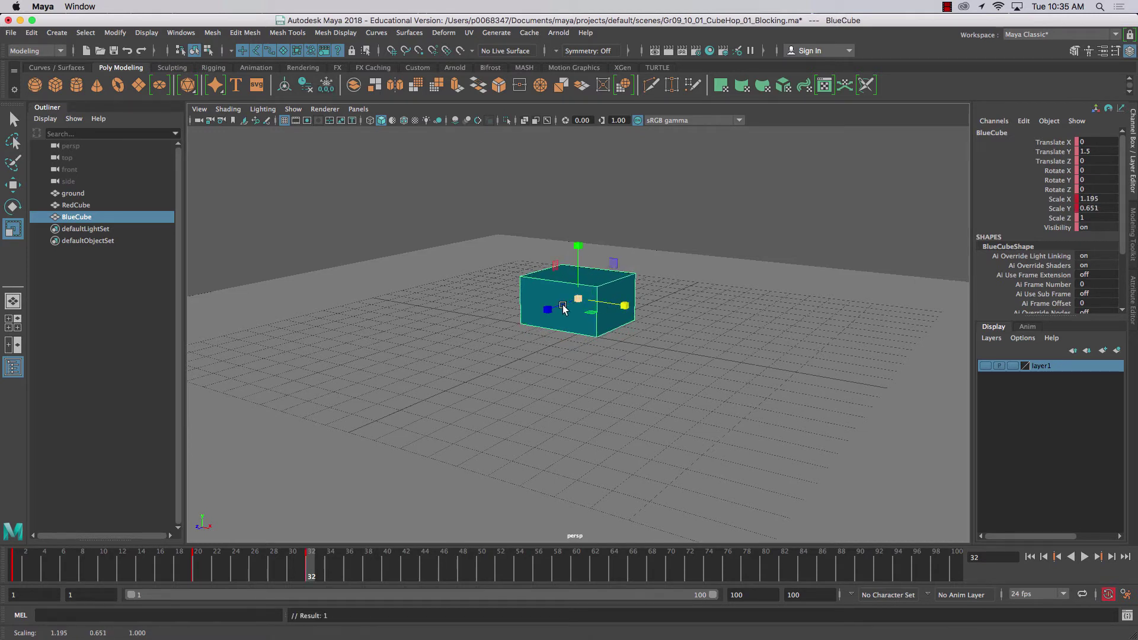
{"action": "left_click_drag", "start_coordinate": [547, 309], "coordinate": [546, 315]}
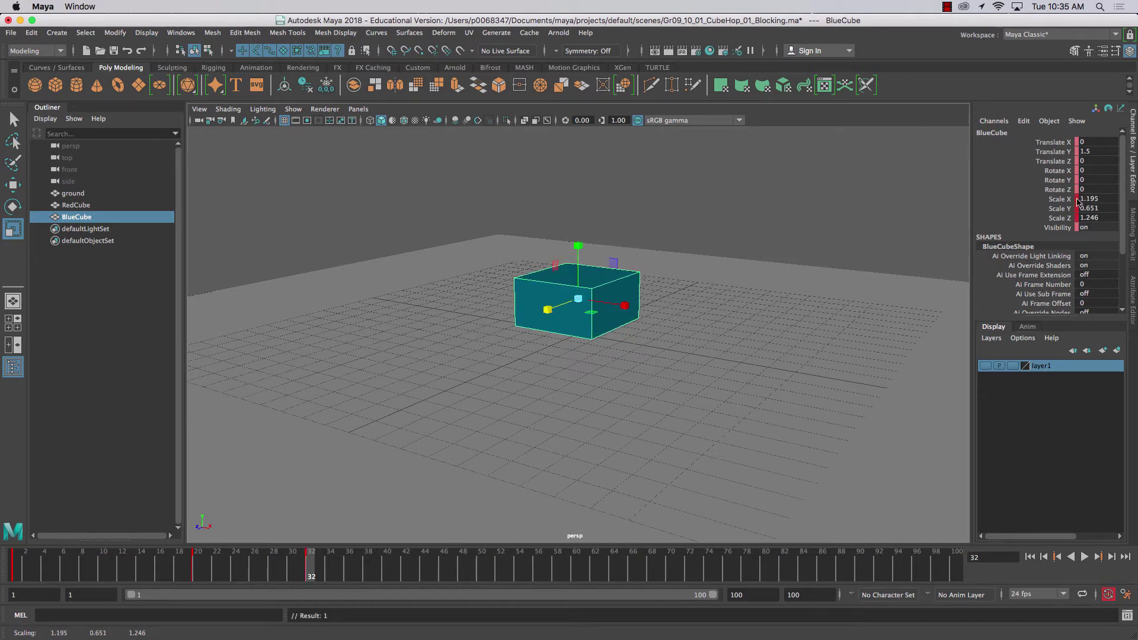
{"action": "left_click", "coordinate": [1099, 199]}
{"action": "type", "text": "1.2"}
{"action": "left_click", "coordinate": [1107, 208]}
{"action": "key", "text": "BackSpace"}
{"action": "key", "text": "Tab"}
{"action": "type", "text": "1.2"}
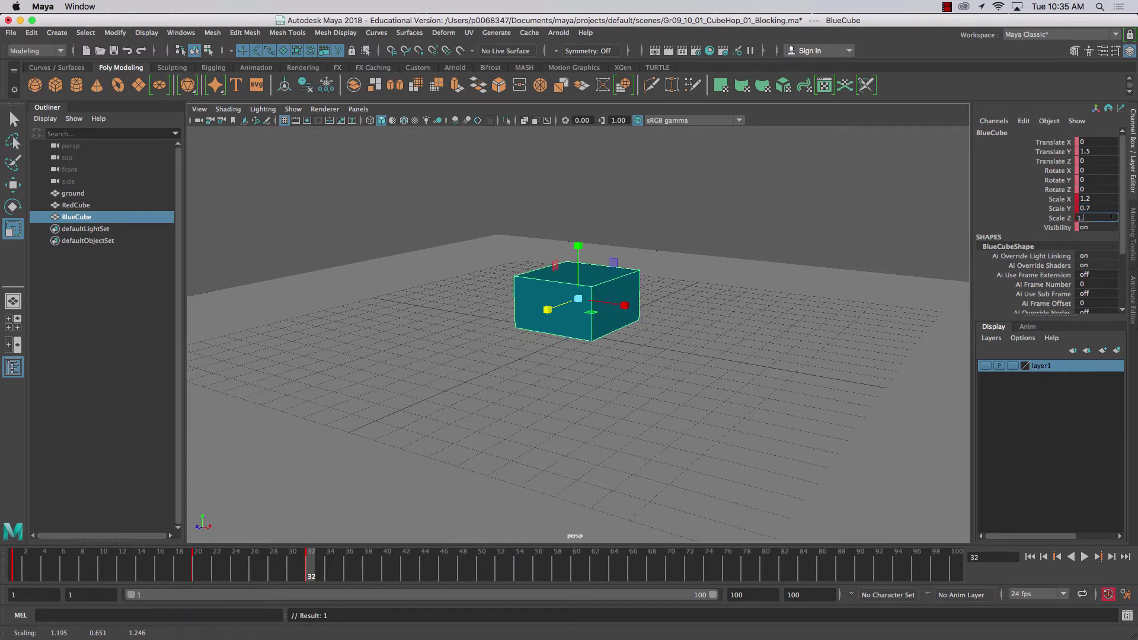
{"action": "key", "text": "Return"}
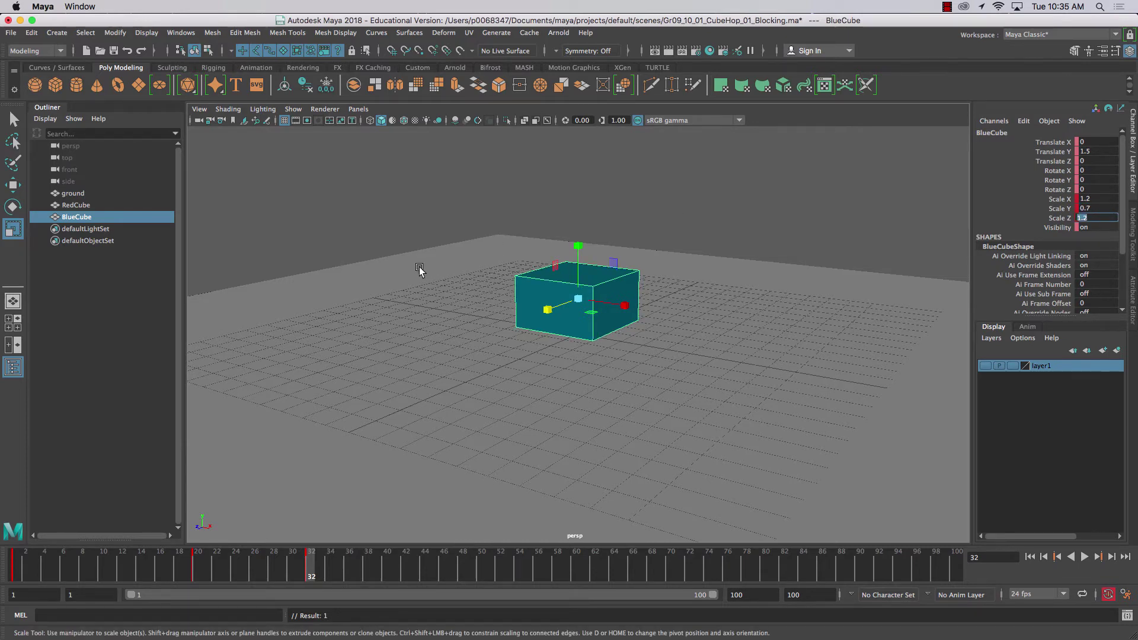
- Lower the squashed cube toward the ground at frame 32, to a Translate Y of about 1.07
{"action": "left_click_drag", "start_coordinate": [419, 270], "coordinate": [457, 256], "text": "alt"}
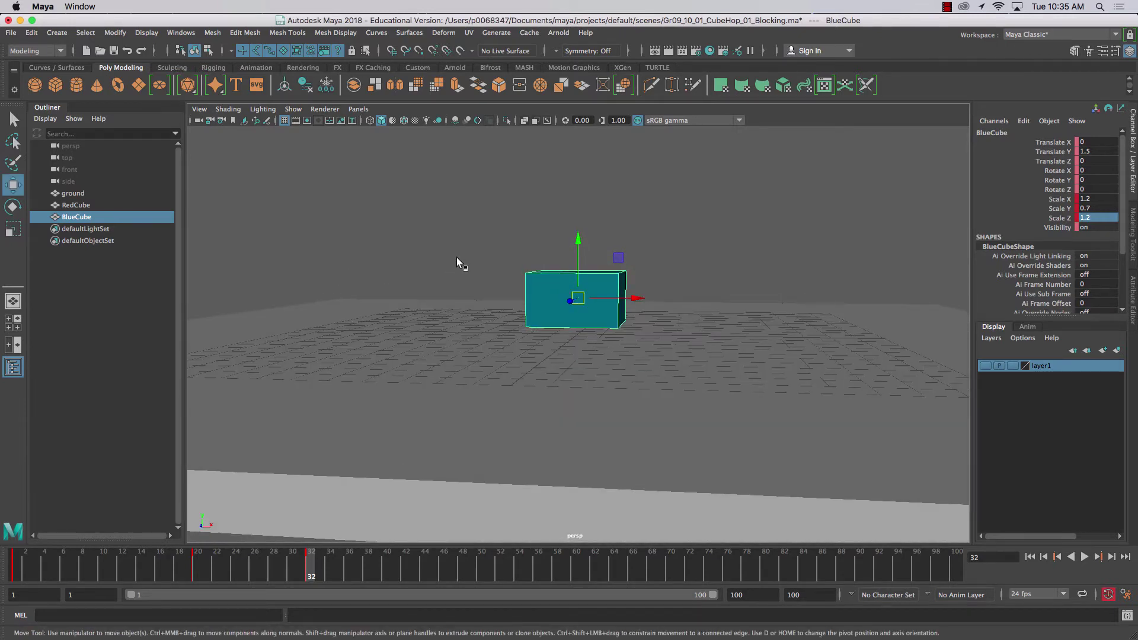
{"action": "key", "text": "w"}
{"action": "left_click_drag", "start_coordinate": [578, 240], "coordinate": [579, 255]}
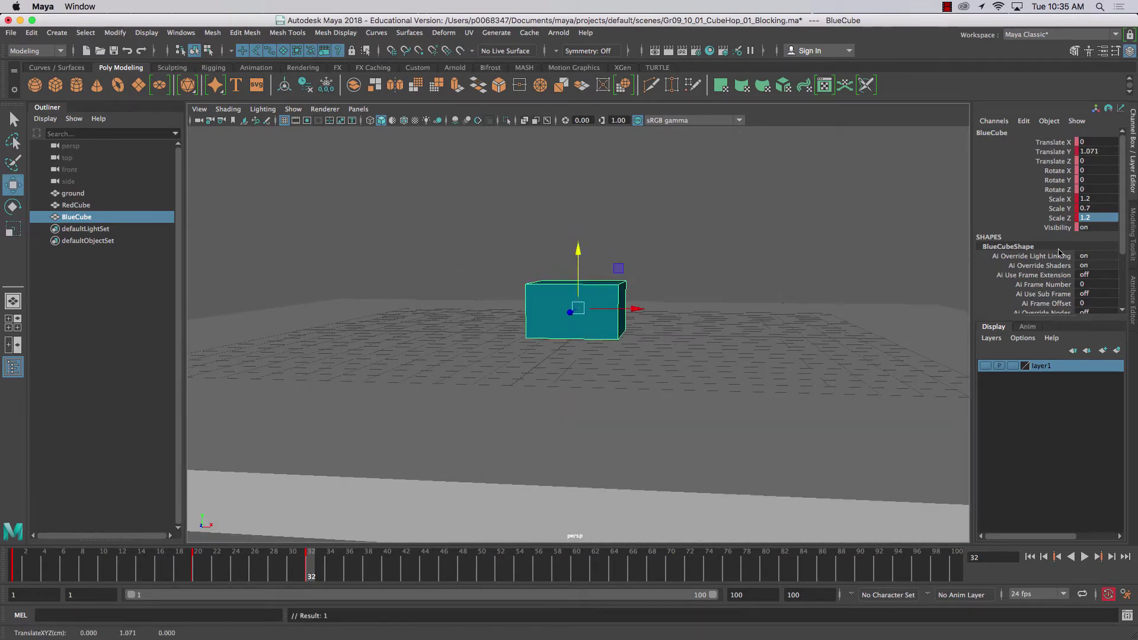
- Set BlueCube's Scale Y to 0.6 at frame 32, lower it to a Translate Y of about 0.86 and key the pose
{"action": "double_click", "coordinate": [1097, 217]}
{"action": "double_click", "coordinate": [1097, 209]}
{"action": "key", "text": "BackSpace"}
{"action": "type", "text": ".6"}
{"action": "key", "text": "Return"}
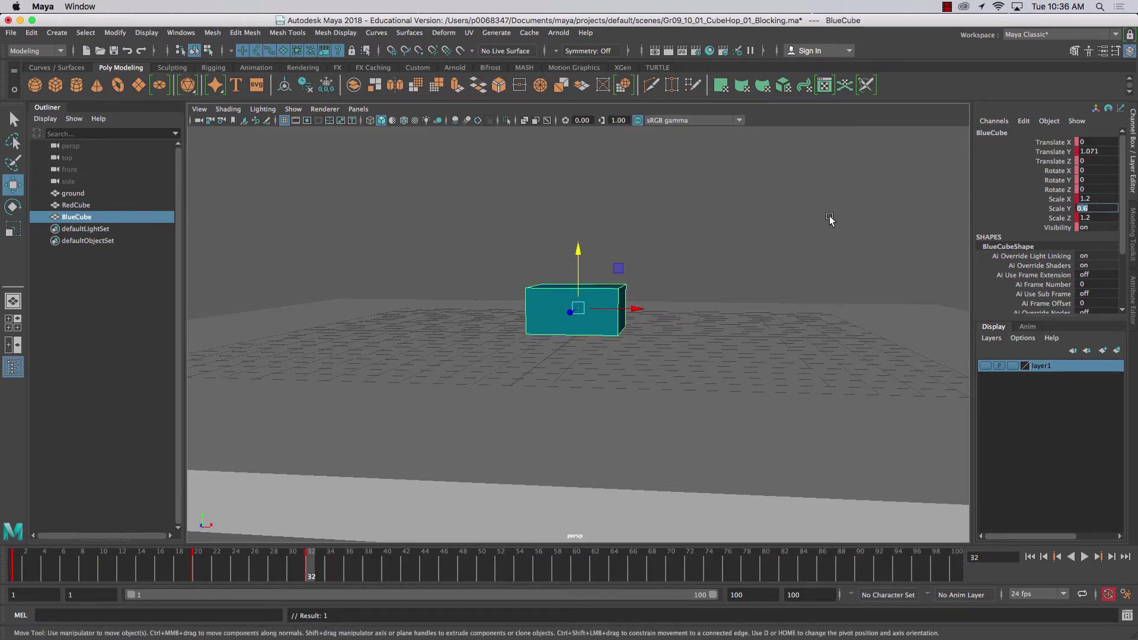
{"action": "left_click_drag", "start_coordinate": [579, 246], "coordinate": [577, 257]}
{"action": "key", "text": "s"}
- Compare the cube's base between frames 20 and 32, and adjust its Translate Y at frame 32 to about 0.88
{"action": "left_click", "coordinate": [198, 559]}
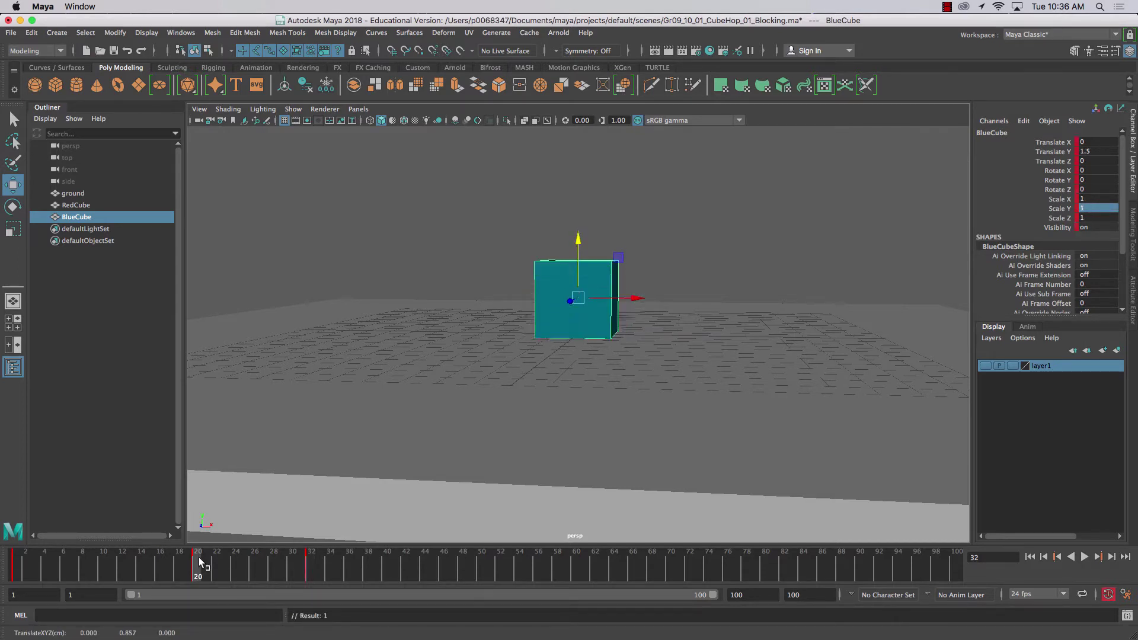
{"action": "left_click", "coordinate": [311, 570]}
{"action": "left_click_drag", "start_coordinate": [218, 572], "coordinate": [311, 585]}
{"action": "left_click_drag", "start_coordinate": [577, 303], "coordinate": [578, 279]}
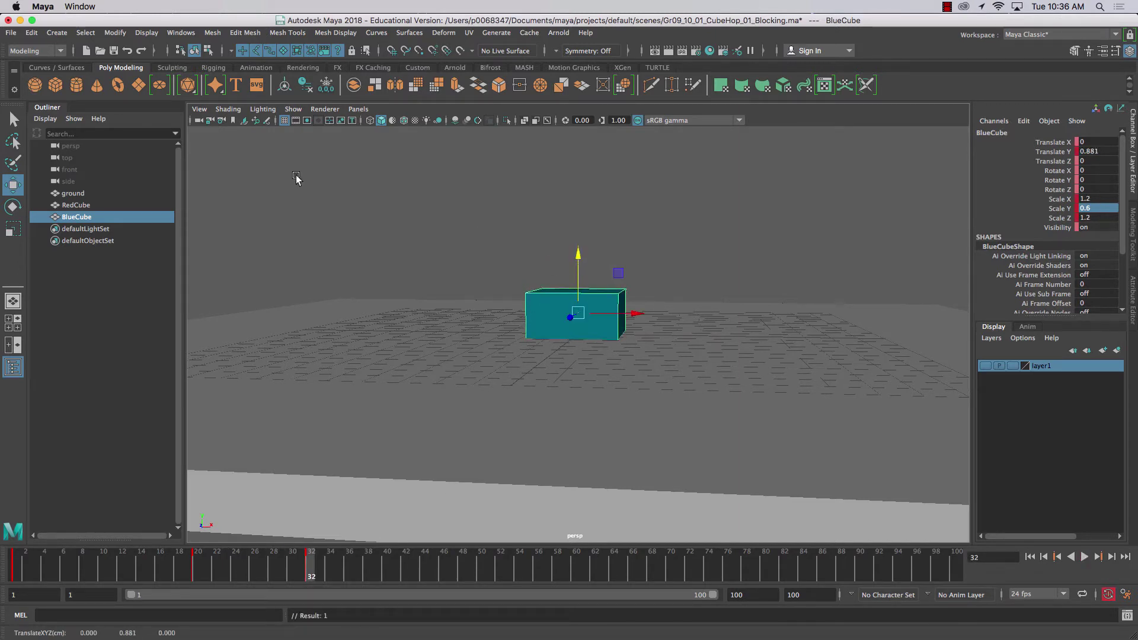
- Hide the viewport grid and lower the squashed cube at frame 32 to a Translate Y of about 0.81
{"action": "left_click", "coordinate": [286, 121]}
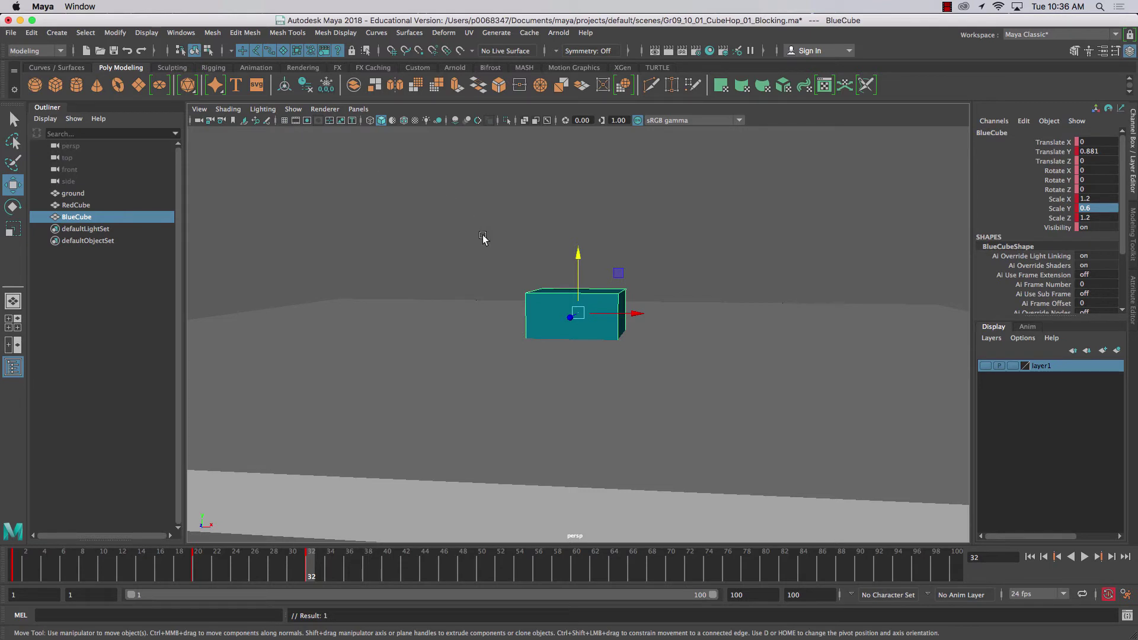
{"action": "left_click_drag", "start_coordinate": [575, 269], "coordinate": [576, 275]}
{"action": "left_click_drag", "start_coordinate": [201, 567], "coordinate": [307, 578]}
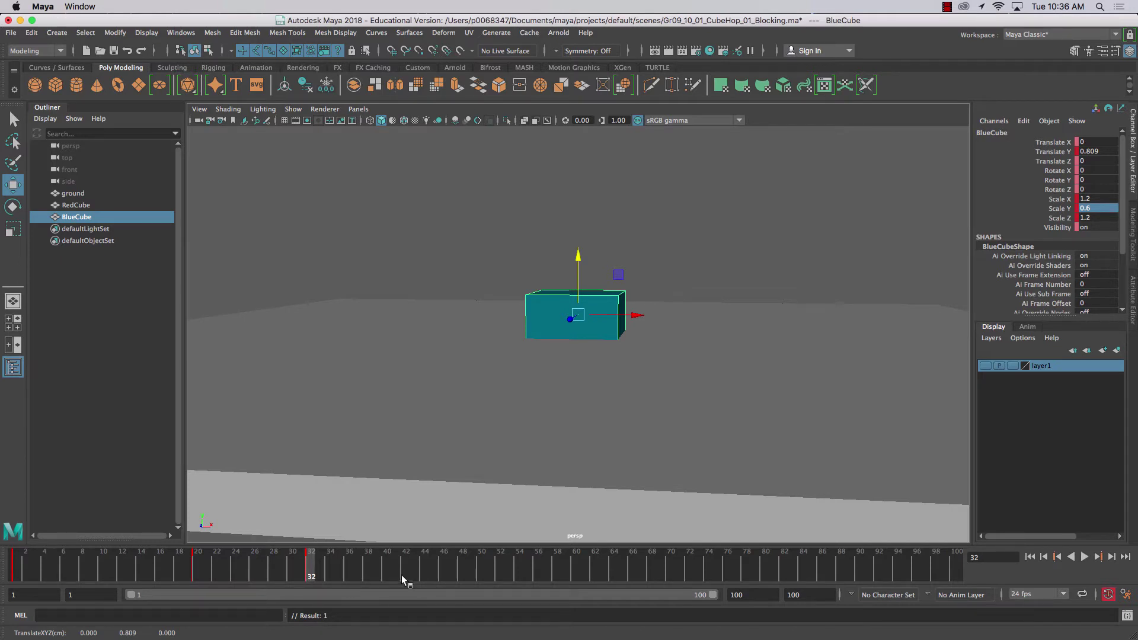
- Stretch BlueCube at frame 44 to a Scale Y of about 1.77, and set its Scale X and Scale Z to 0.8
{"action": "left_click", "coordinate": [421, 574]}
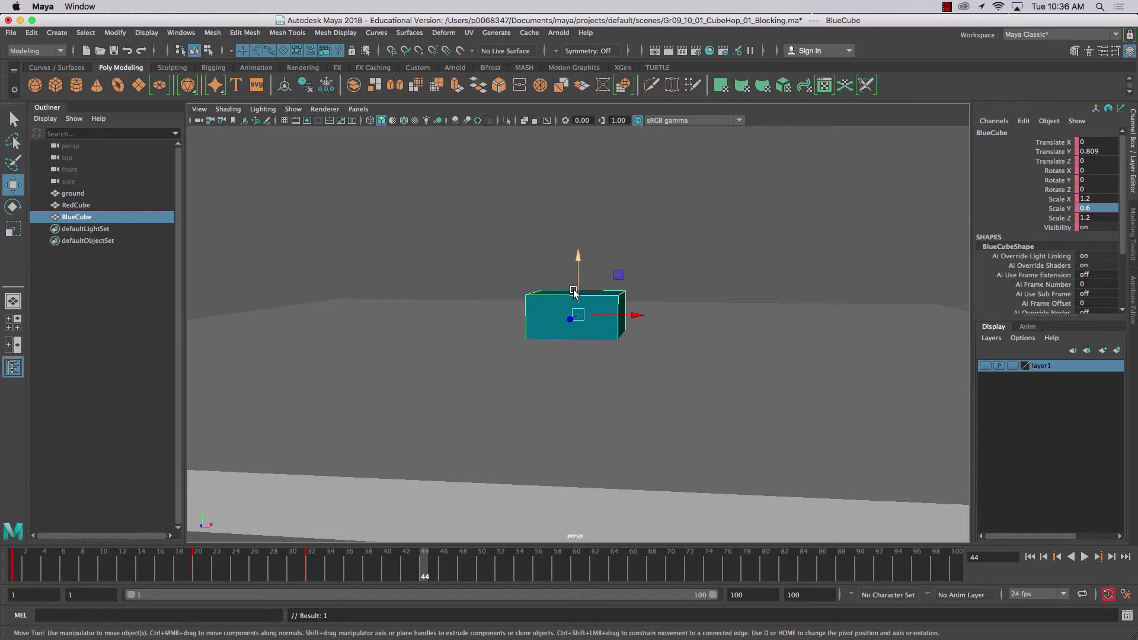
{"action": "key", "text": "r"}
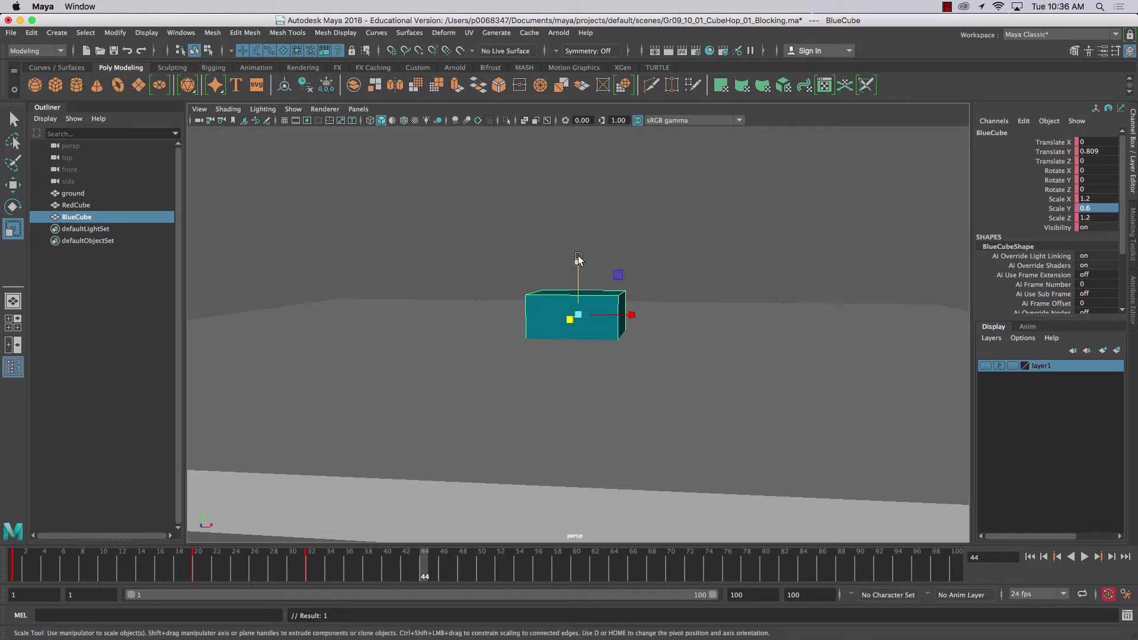
{"action": "left_click_drag", "start_coordinate": [578, 255], "coordinate": [574, 170]}
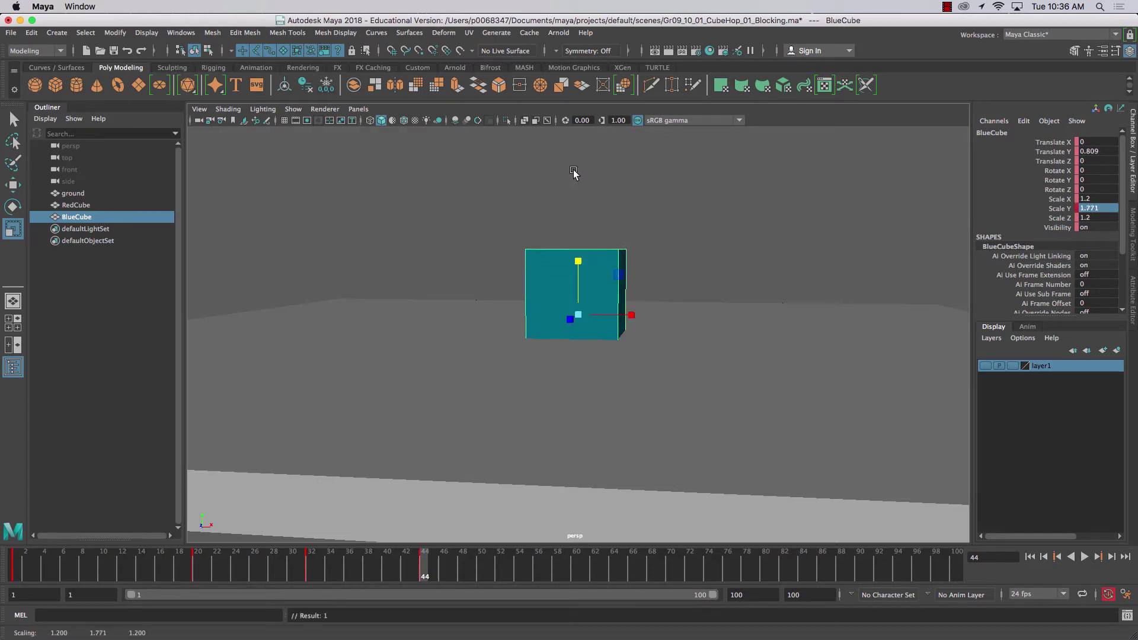
{"action": "double_click", "coordinate": [1101, 198]}
{"action": "key", "text": "BackSpace"}
{"action": "type", "text": ".8"}
{"action": "double_click", "coordinate": [1102, 217]}
{"action": "key", "text": "BackSpace"}
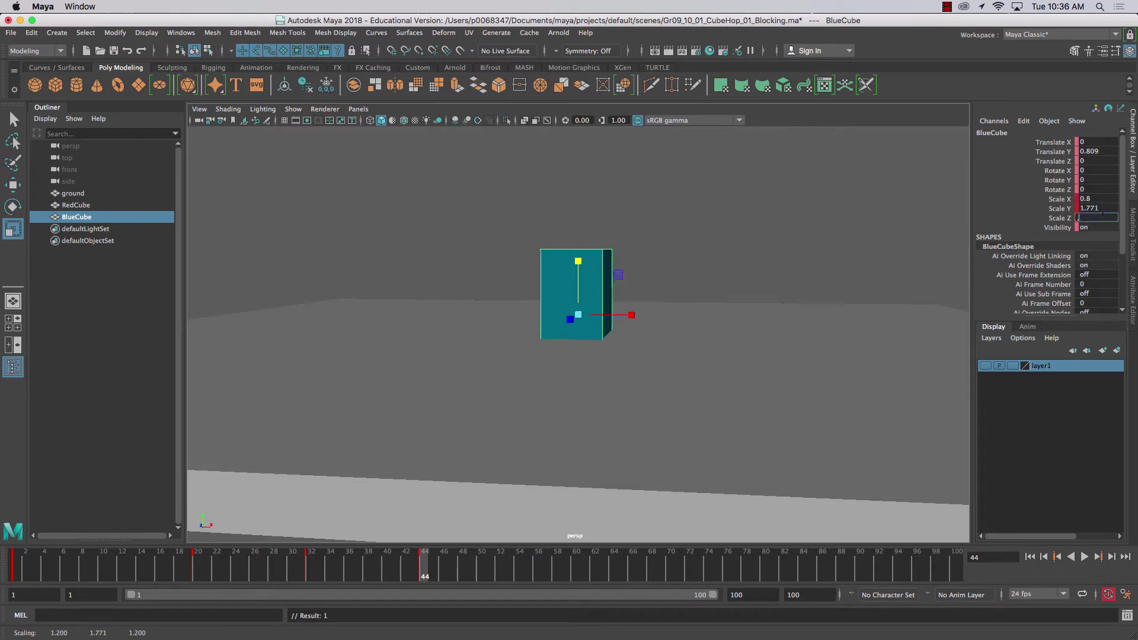
{"action": "type", "text": "0.8"}
{"action": "key", "text": "Return"}
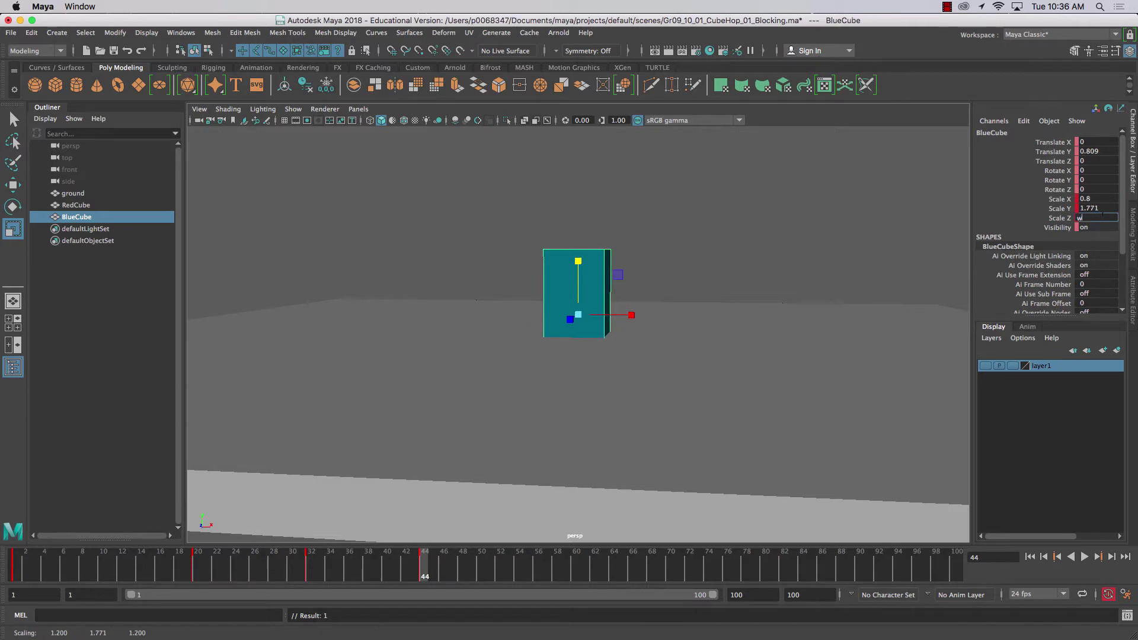
- Raise the stretched cube at frame 44 to a Translate Y of about 2.81 and check the motion from frame 32
{"action": "key", "text": "w"}
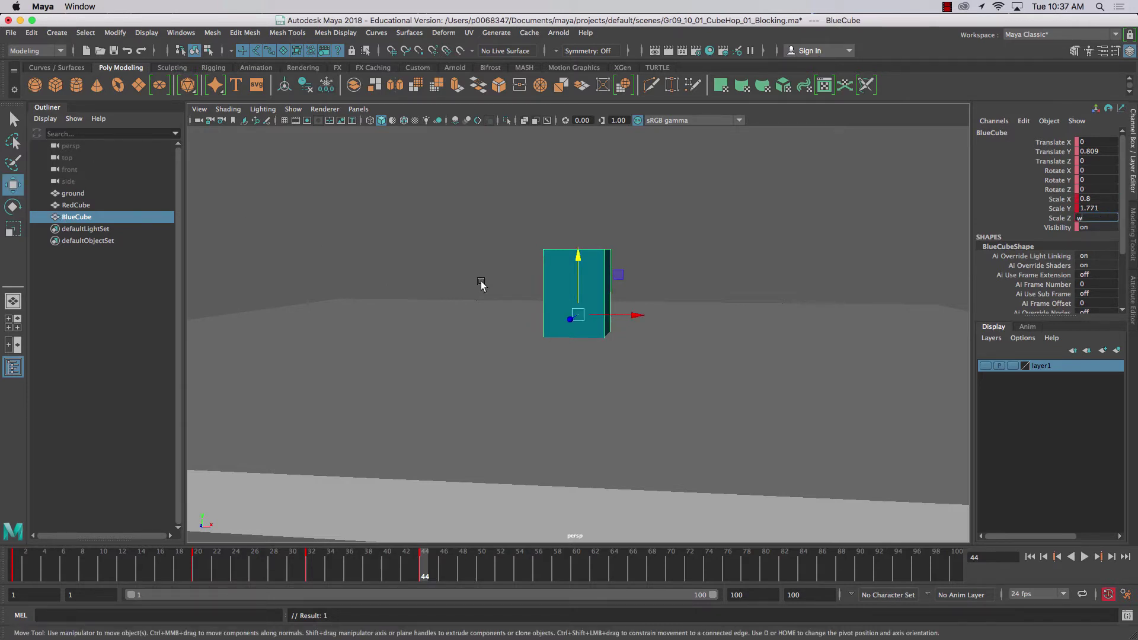
{"action": "left_click_drag", "start_coordinate": [578, 278], "coordinate": [564, 225]}
{"action": "left_click_drag", "start_coordinate": [310, 570], "coordinate": [440, 570]}
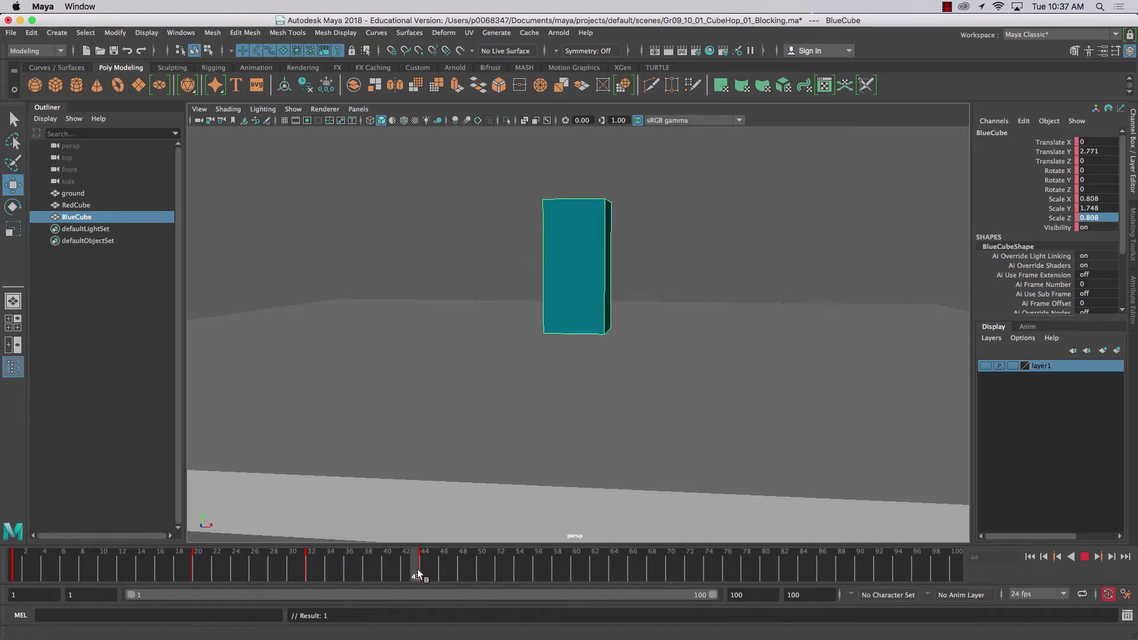
{"action": "left_click_drag", "start_coordinate": [417, 569], "coordinate": [422, 567]}
{"action": "left_click_drag", "start_coordinate": [455, 241], "coordinate": [465, 269], "text": "alt"}
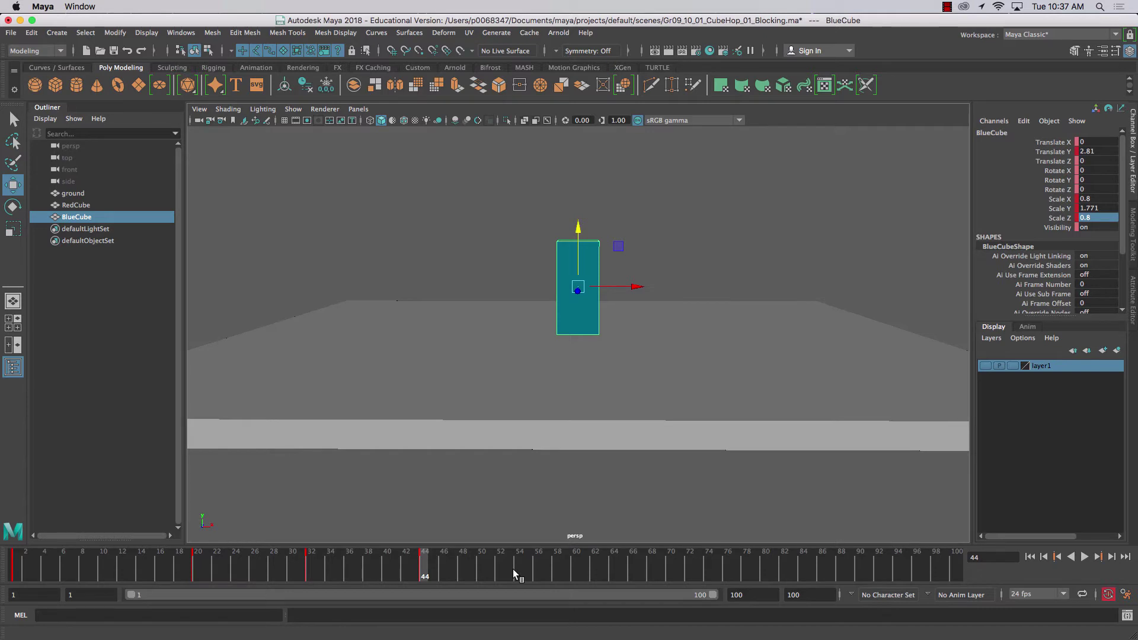
- Raise BlueCube into the air at frame 50, to a Translate Y of about 8.75
{"action": "left_click", "coordinate": [481, 572]}
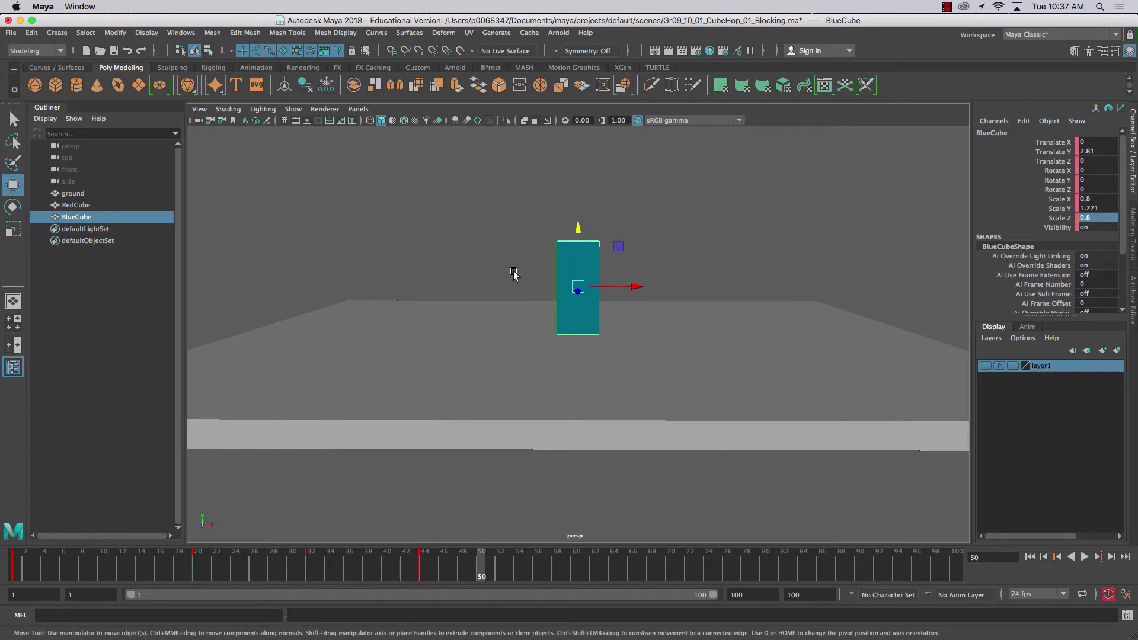
{"action": "left_click_drag", "start_coordinate": [578, 236], "coordinate": [560, 170]}
{"action": "middle_click_drag", "start_coordinate": [478, 212], "coordinate": [472, 240], "text": "alt"}
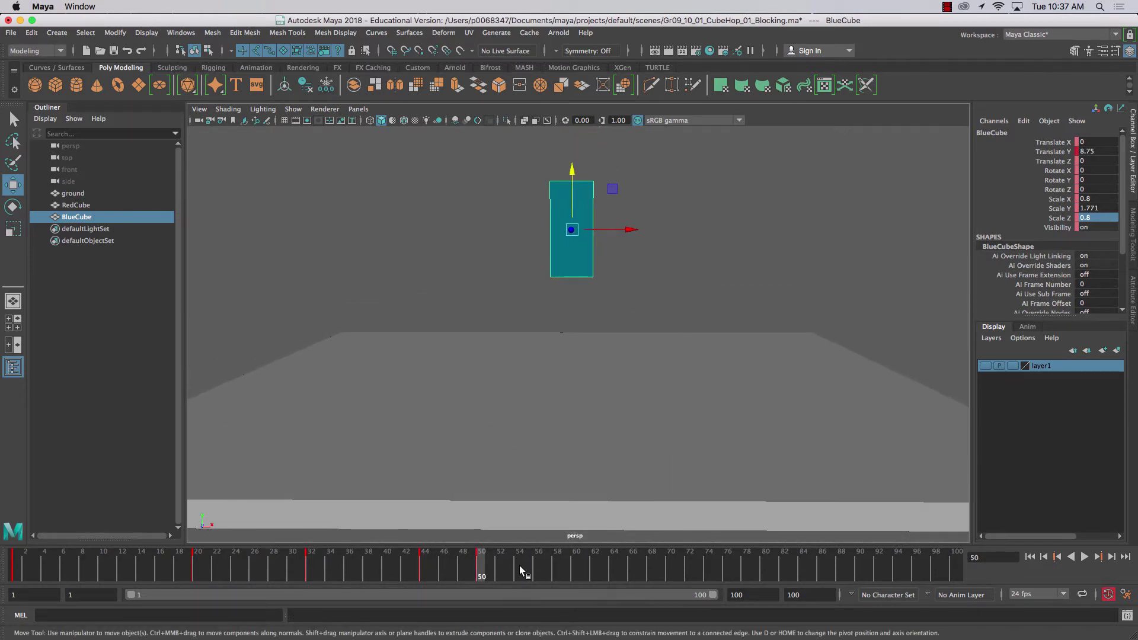
{"action": "mouse_move", "coordinate": [411, 572]}
{"action": "left_mouse_down"}
{"action": "mouse_move", "coordinate": [492, 575]}
{"action": "mouse_move", "coordinate": [481, 577]}
{"action": "left_mouse_up"}
- Set BlueCube's Scale X, Y and Z to 1 at frame 50 and review the jump
{"action": "left_click", "coordinate": [1093, 201]}
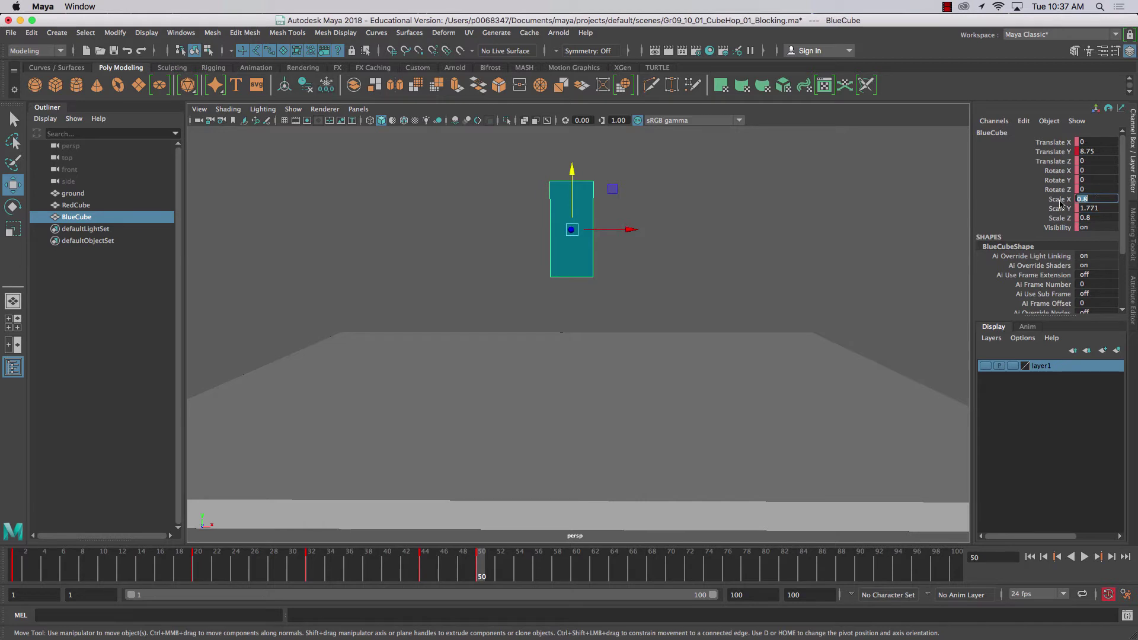
{"action": "left_click_drag", "start_coordinate": [1062, 201], "coordinate": [1097, 217]}
{"action": "double_click", "coordinate": [1097, 217]}
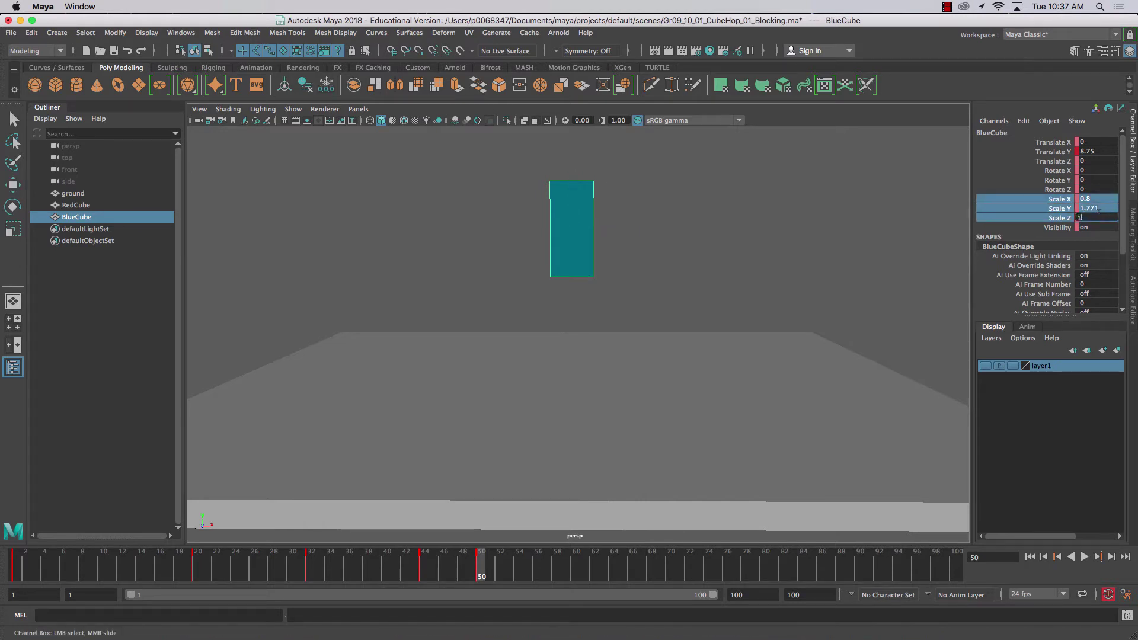
{"action": "key", "text": "Return"}
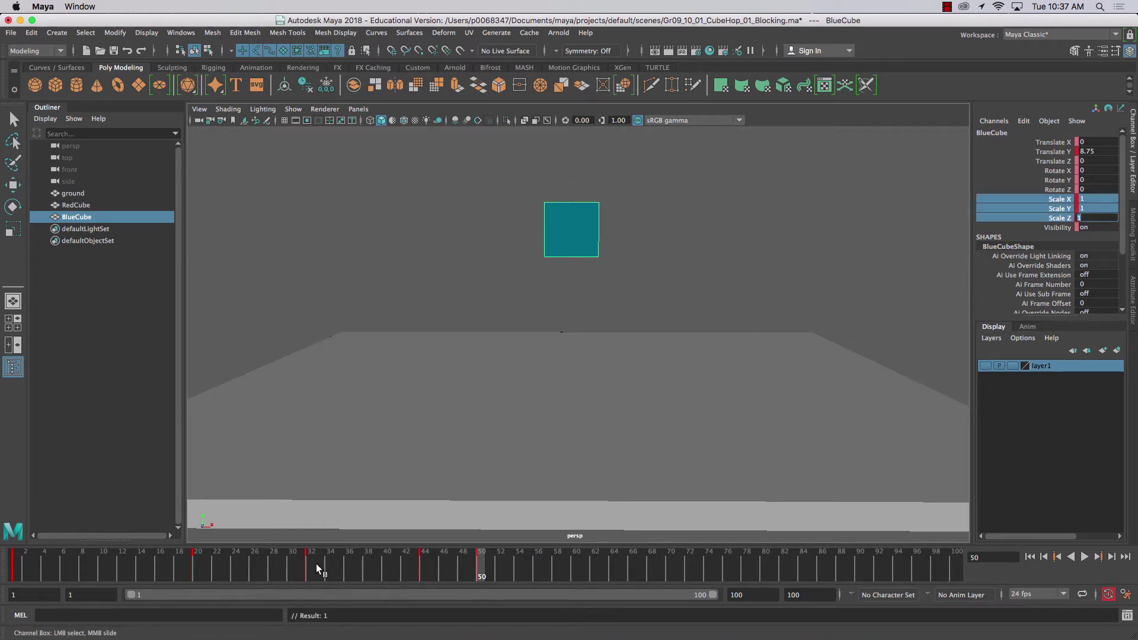
{"action": "mouse_move", "coordinate": [316, 564]}
{"action": "left_mouse_down"}
{"action": "mouse_move", "coordinate": [94, 561]}
{"action": "mouse_move", "coordinate": [200, 579]}
{"action": "mouse_move", "coordinate": [479, 575]}
{"action": "left_mouse_up"}
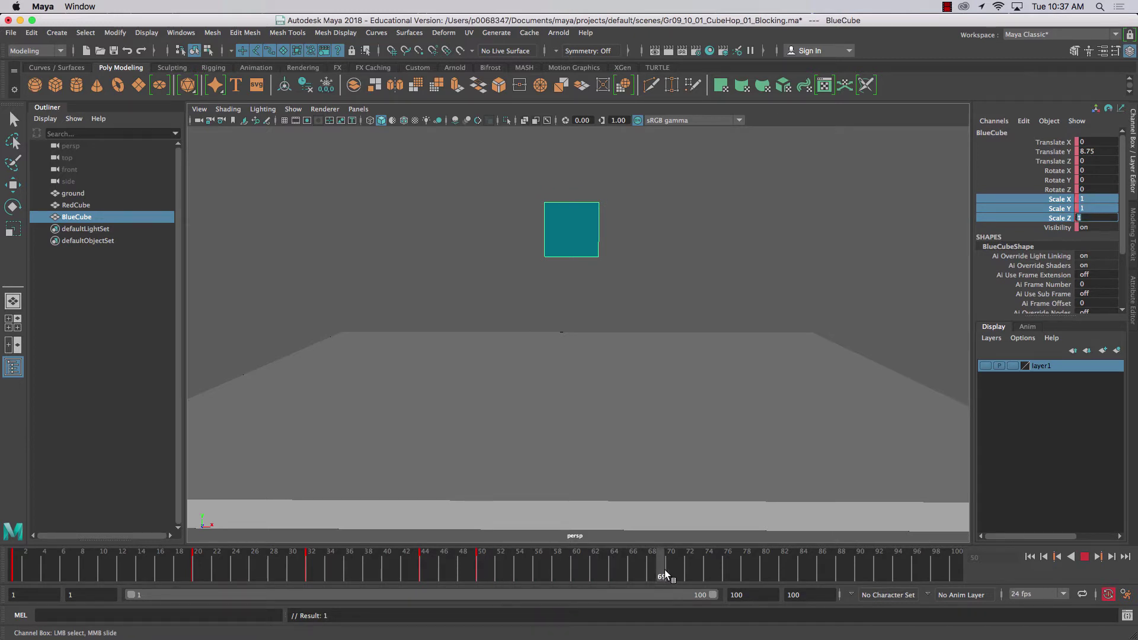
- Raise the squashed cube at frame 32 to a Translate Y of about 0.91 and key the pose
{"action": "left_click_drag", "start_coordinate": [664, 571], "coordinate": [292, 587]}
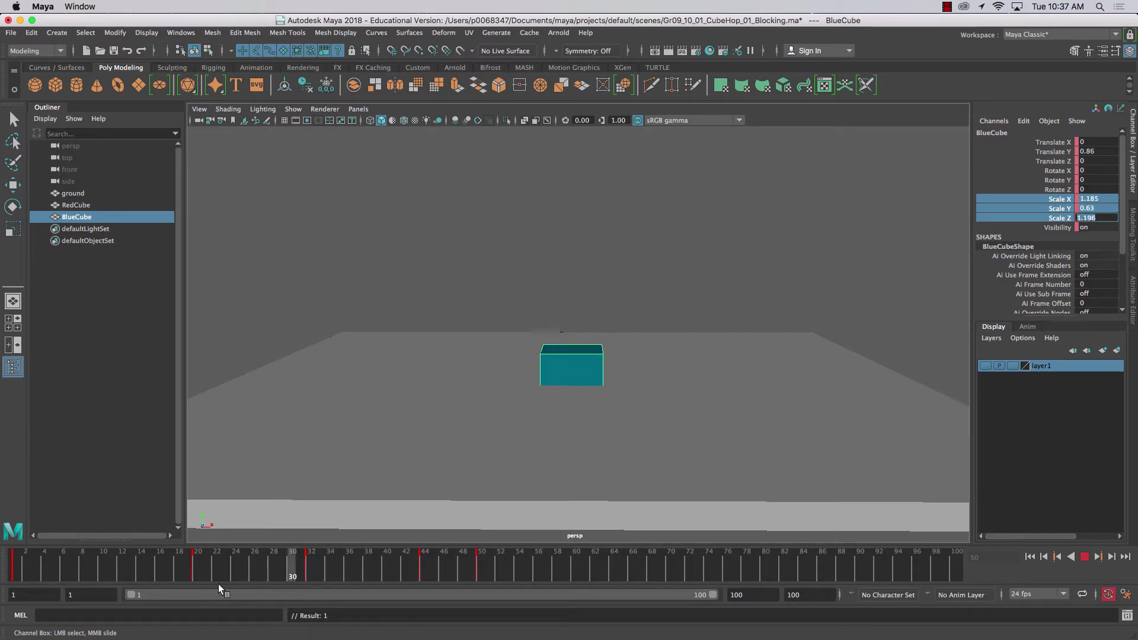
{"action": "left_click_drag", "start_coordinate": [218, 585], "coordinate": [312, 586]}
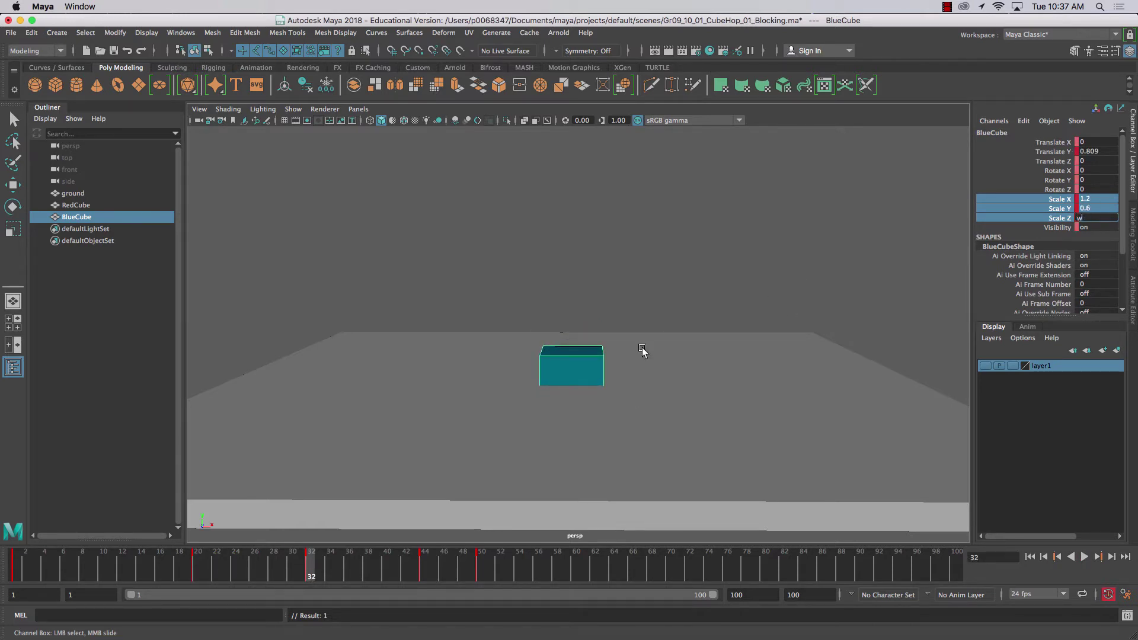
{"action": "left_click", "coordinate": [581, 364]}
{"action": "left_click", "coordinate": [13, 185]}
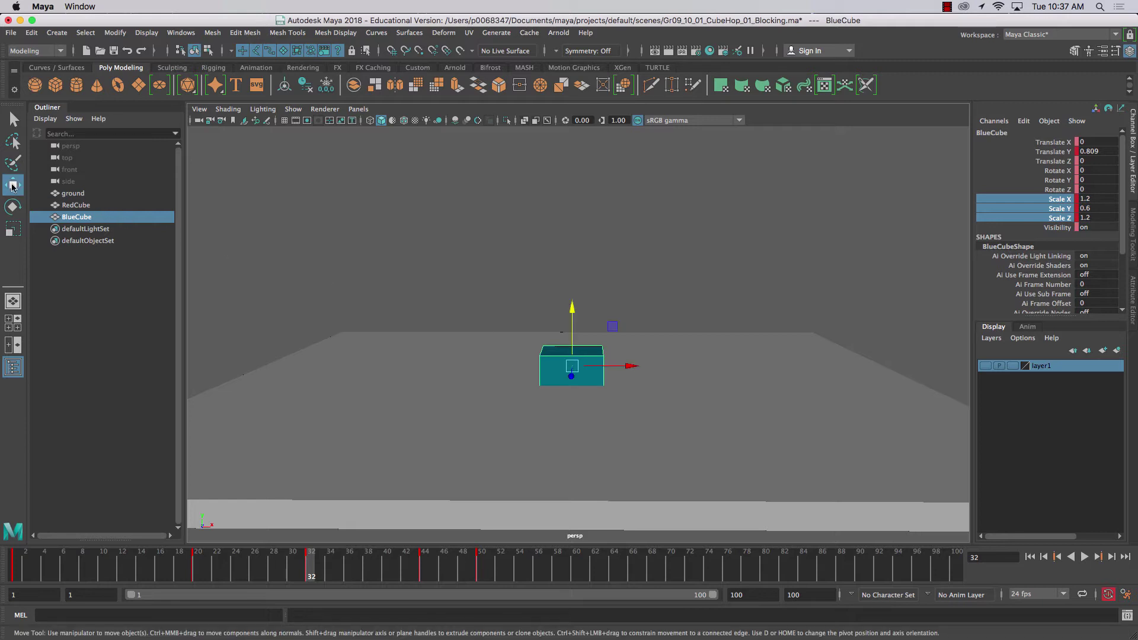
{"action": "left_click_drag", "start_coordinate": [571, 325], "coordinate": [569, 315]}
{"action": "key", "text": "s"}
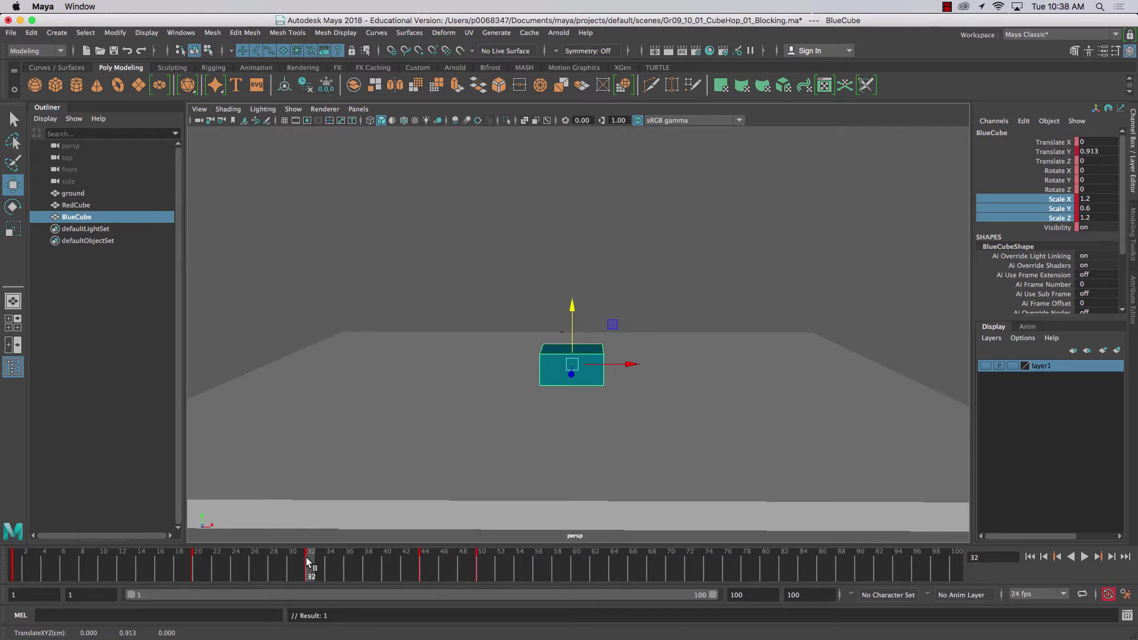
- Playblast the animation, play the resulting movie to check the hop's timing, and close it
{"action": "left_click", "coordinate": [226, 560]}
{"action": "key", "text": "alt+v"}
{"action": "left_click", "coordinate": [783, 567]}
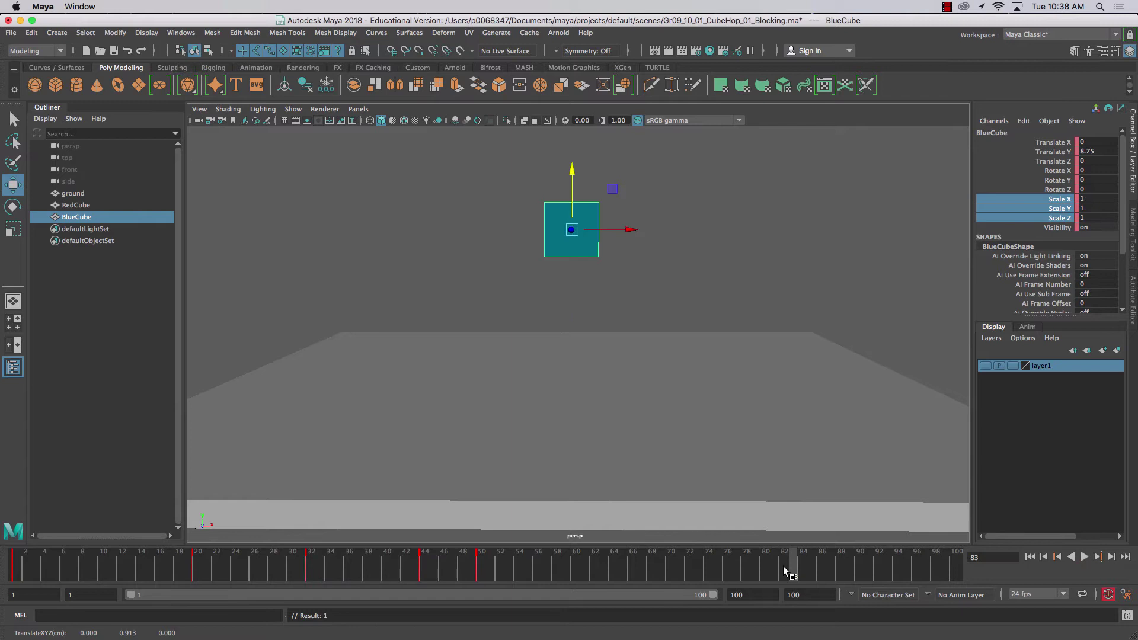
{"action": "right_click", "coordinate": [559, 570]}
{"action": "left_click", "coordinate": [578, 567]}
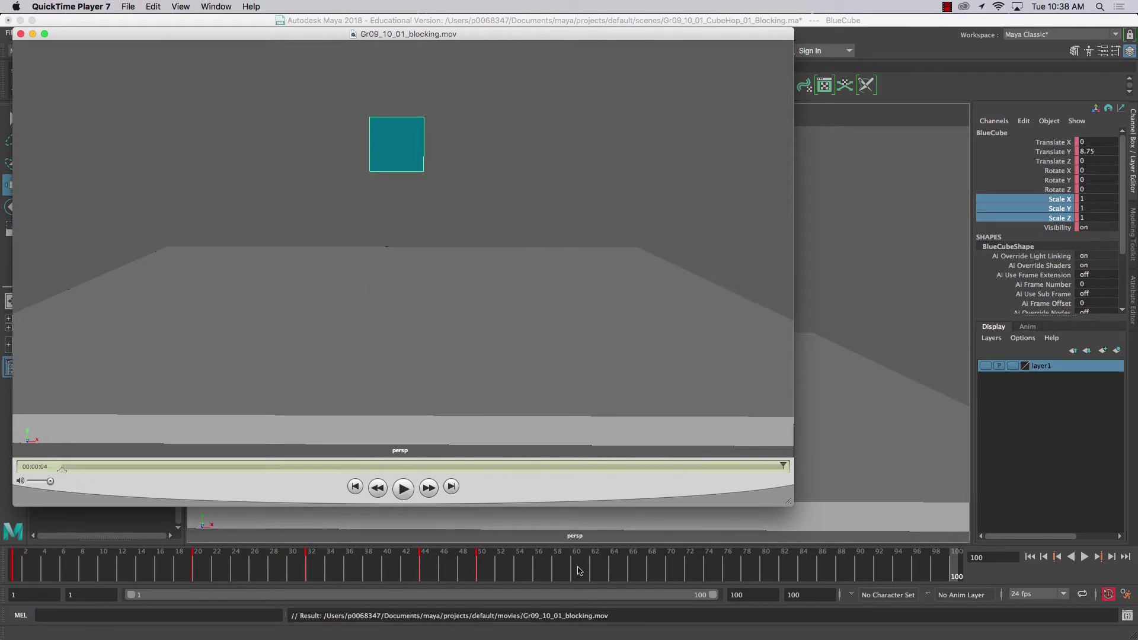
{"action": "key", "text": "space"}
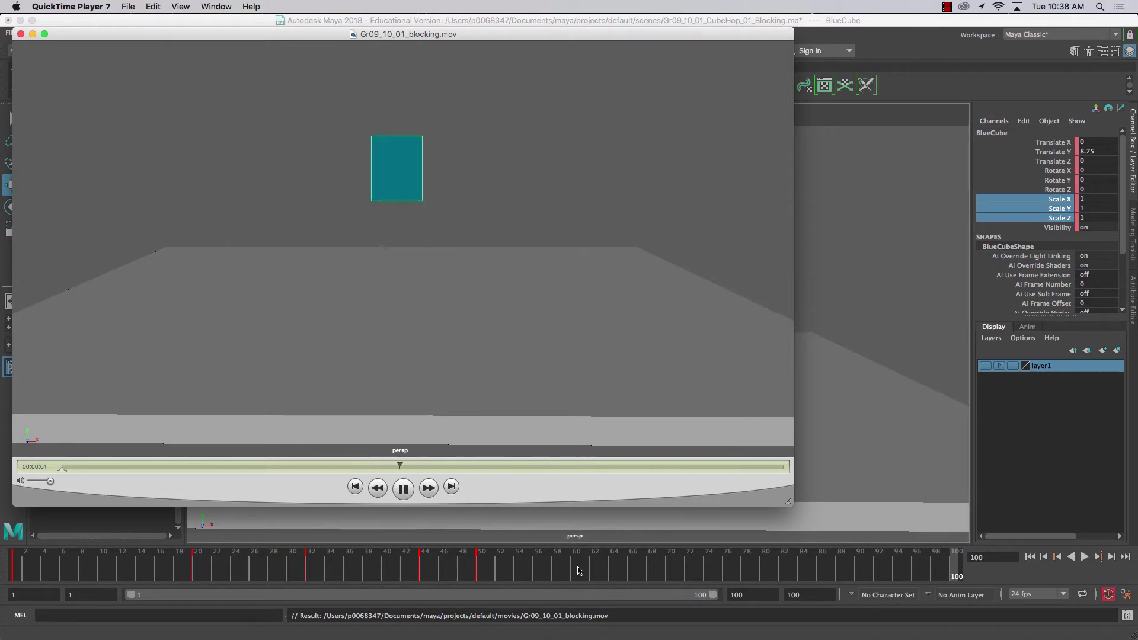
{"action": "left_click", "coordinate": [20, 34]}
- Copy BlueCube's squashed key at frame 32 and paste it at frame 34 to hold the pose
{"action": "left_click", "coordinate": [312, 570]}
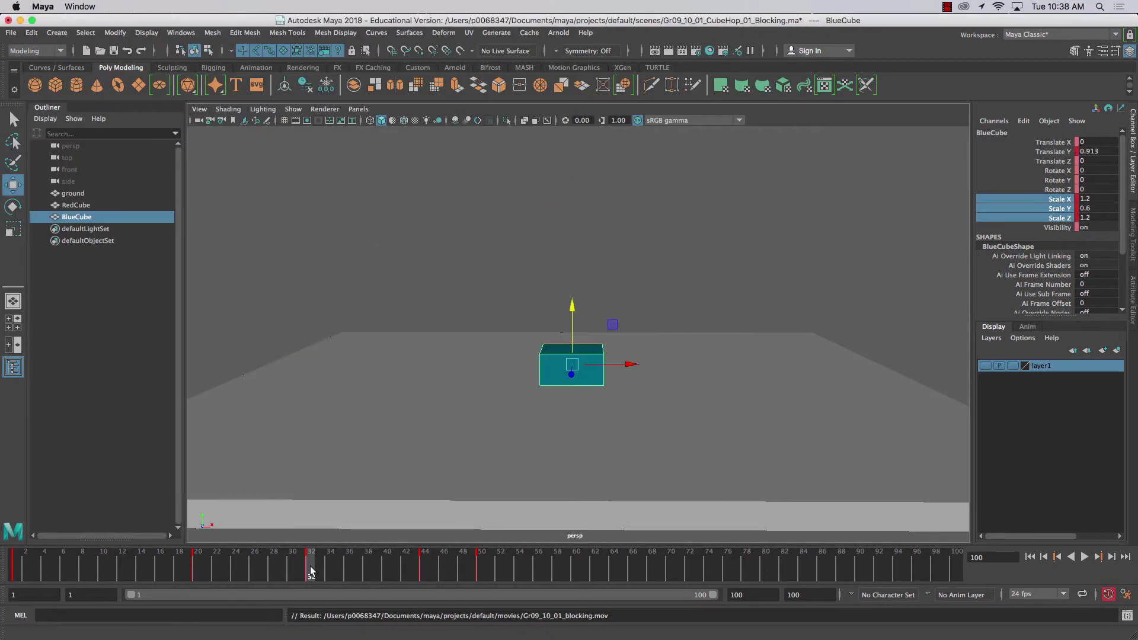
{"action": "mouse_move", "coordinate": [315, 572]}
{"action": "left_mouse_down"}
{"action": "mouse_move", "coordinate": [339, 567]}
{"action": "mouse_move", "coordinate": [304, 570]}
{"action": "mouse_move", "coordinate": [311, 577]}
{"action": "left_mouse_up"}
{"action": "right_click", "coordinate": [310, 563]}
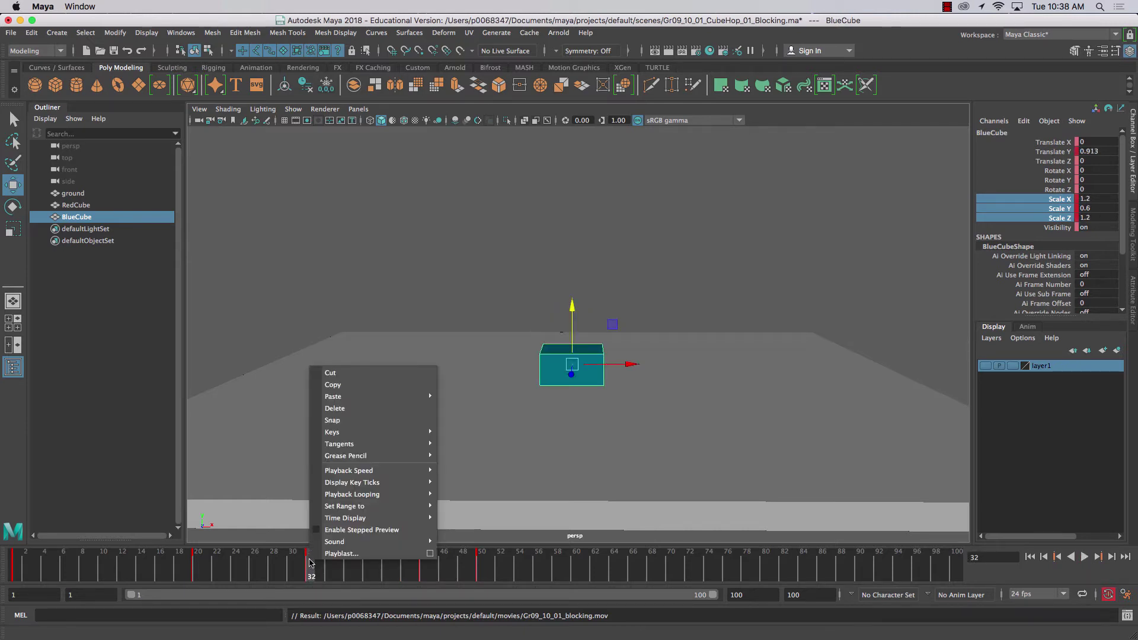
{"action": "left_click", "coordinate": [333, 384]}
{"action": "left_click", "coordinate": [336, 565]}
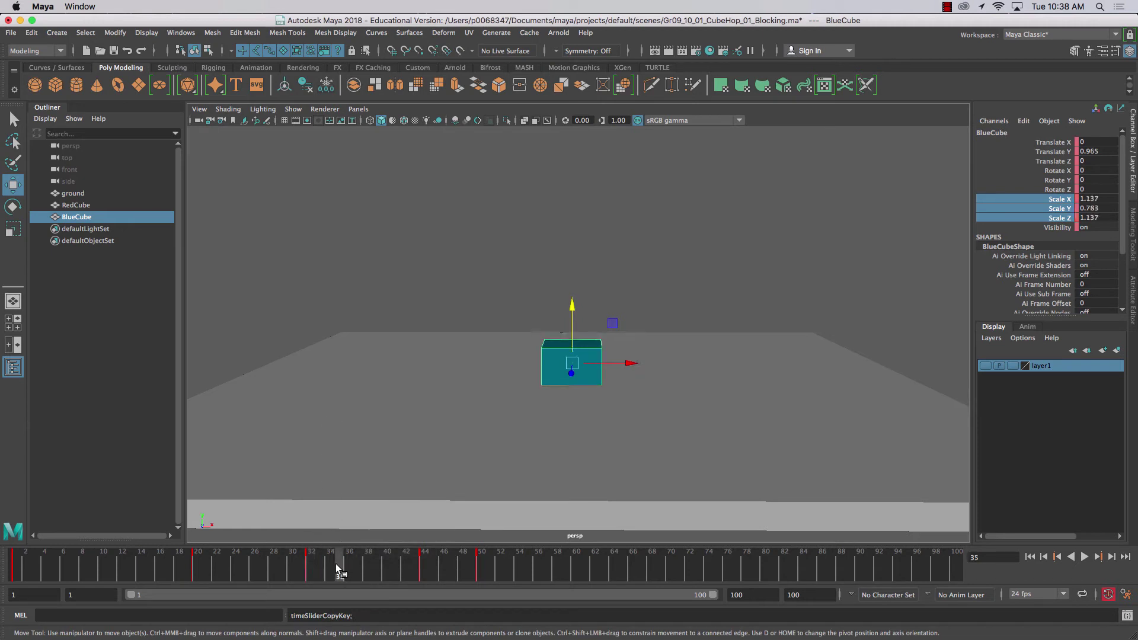
{"action": "left_click", "coordinate": [329, 565]}
{"action": "right_click", "coordinate": [330, 565]}
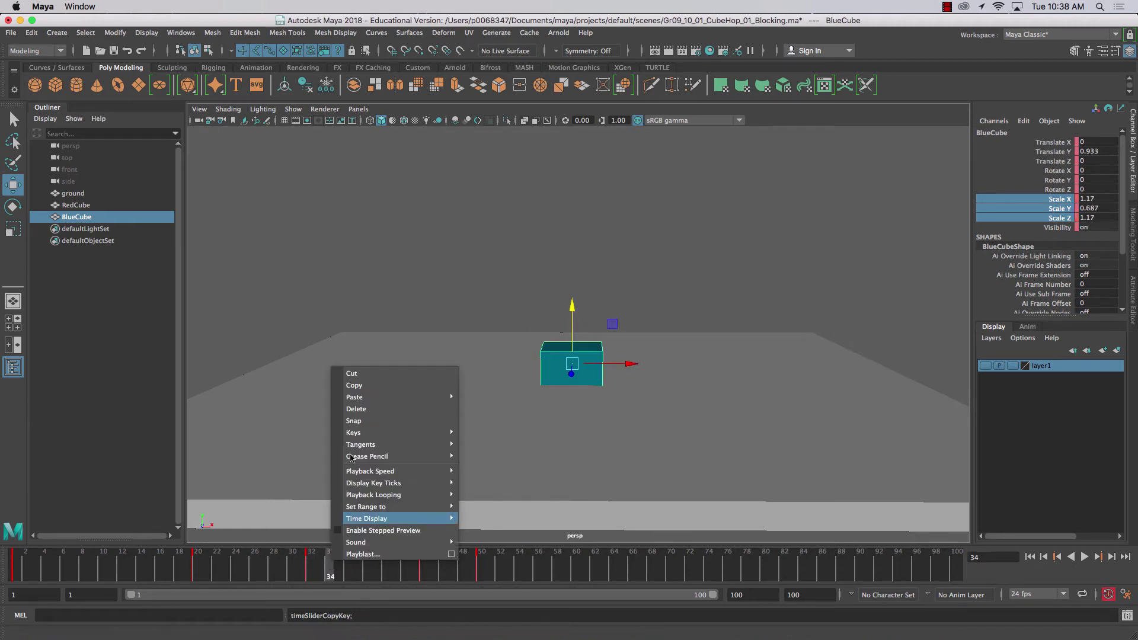
{"action": "mouse_move", "coordinate": [358, 398]}
{"action": "left_click", "coordinate": [478, 406]}
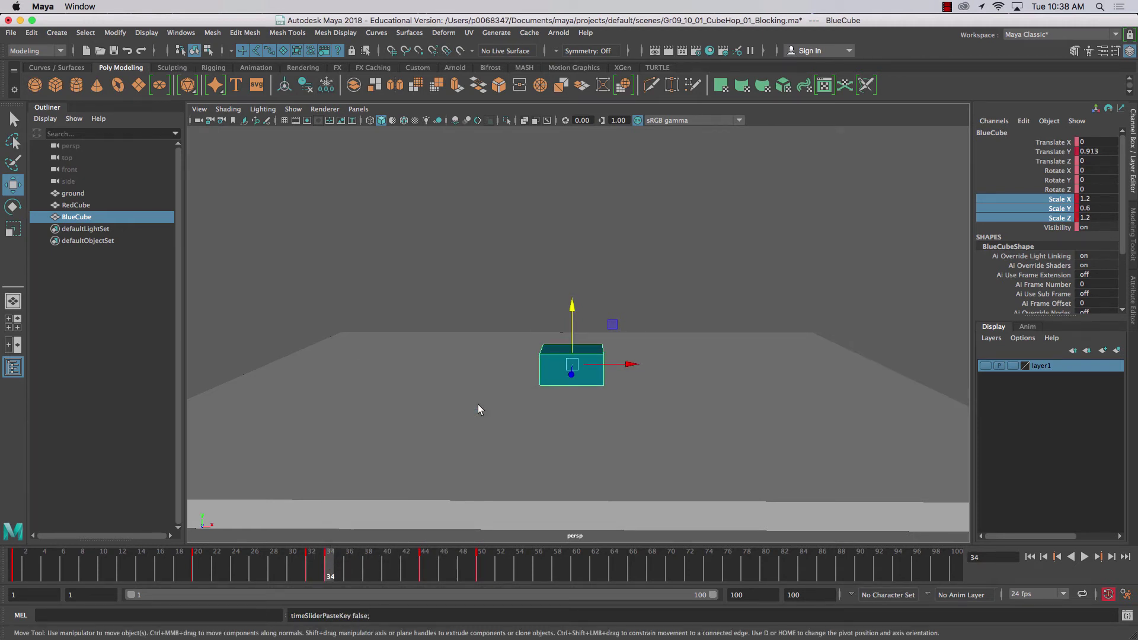
- Play the animation from frame 1 to review the held squash and the jump
{"action": "left_click_drag", "start_coordinate": [243, 574], "coordinate": [27, 566]}
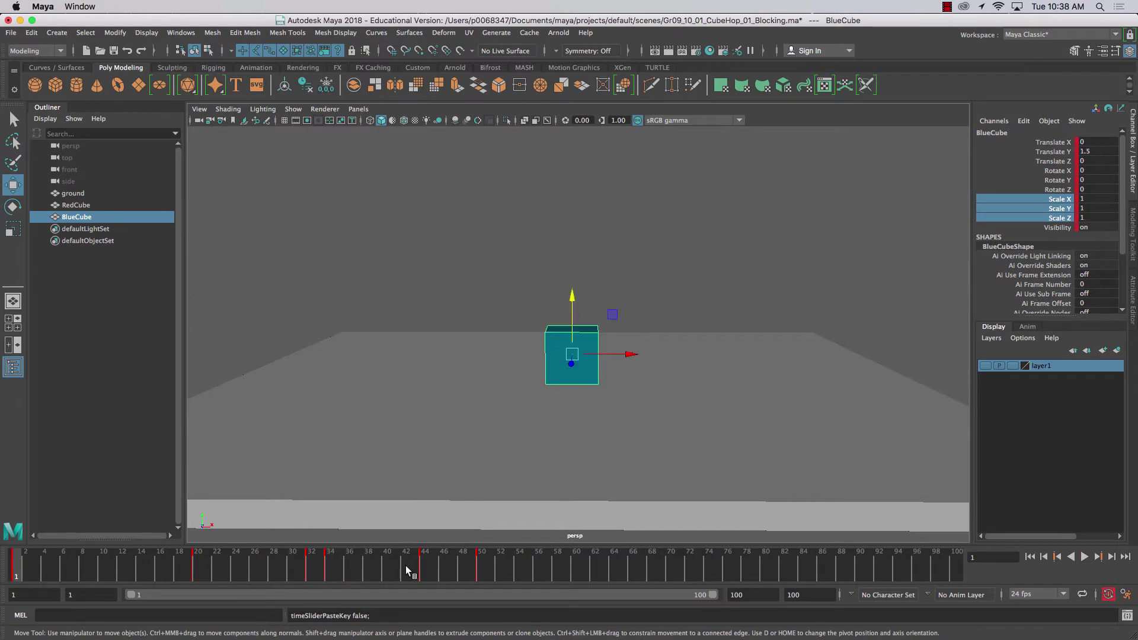
{"action": "left_click", "coordinate": [1084, 558]}
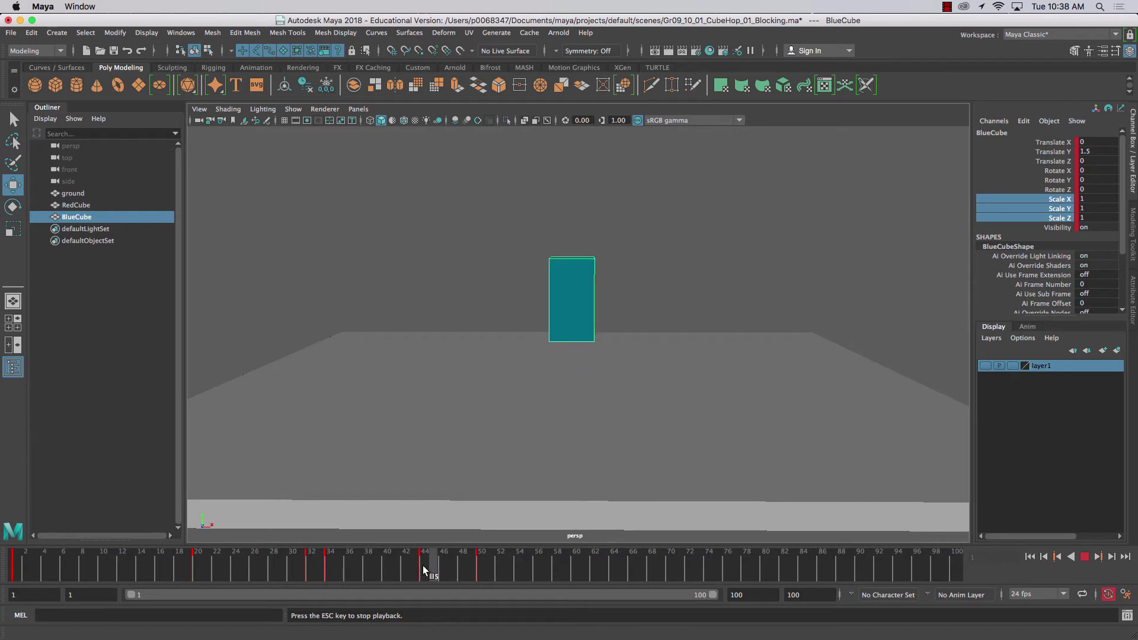
{"action": "left_click", "coordinate": [1085, 558]}
- Copy BlueCube's stretched key at frame 44 and paste it at frame 56 for the descent
{"action": "left_click", "coordinate": [483, 569]}
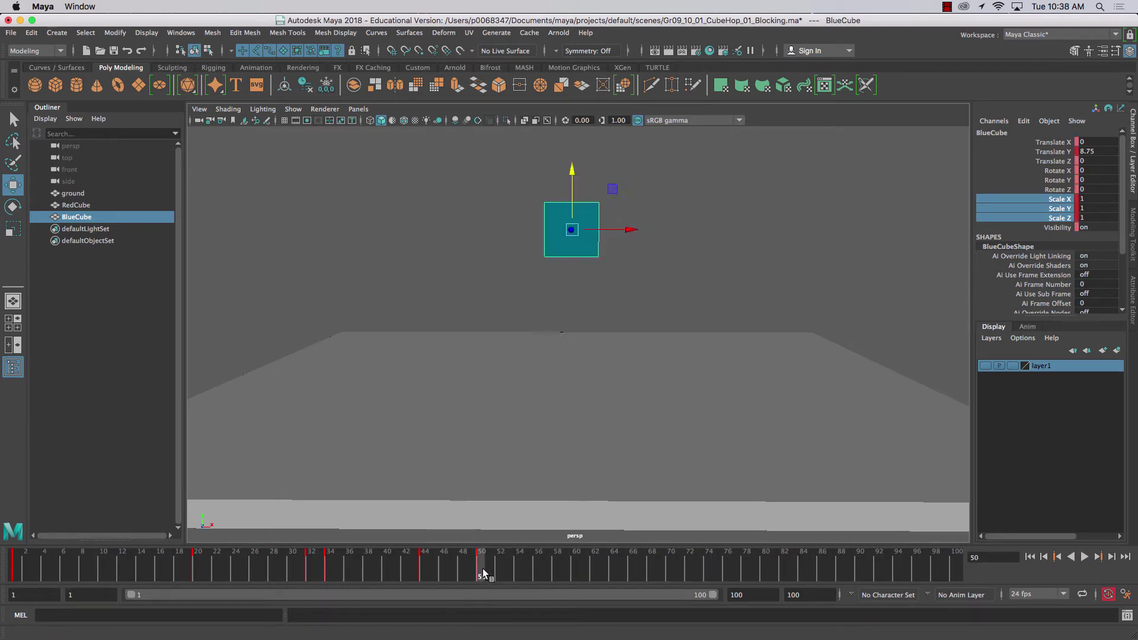
{"action": "left_click", "coordinate": [421, 565]}
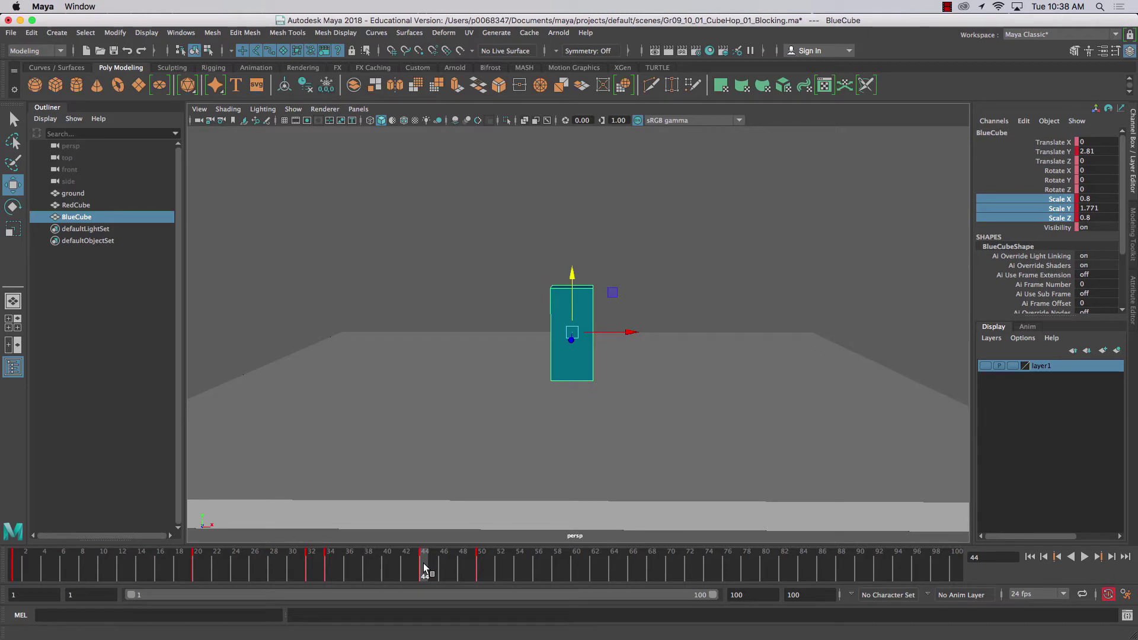
{"action": "right_click", "coordinate": [424, 567]}
{"action": "left_click", "coordinate": [448, 388]}
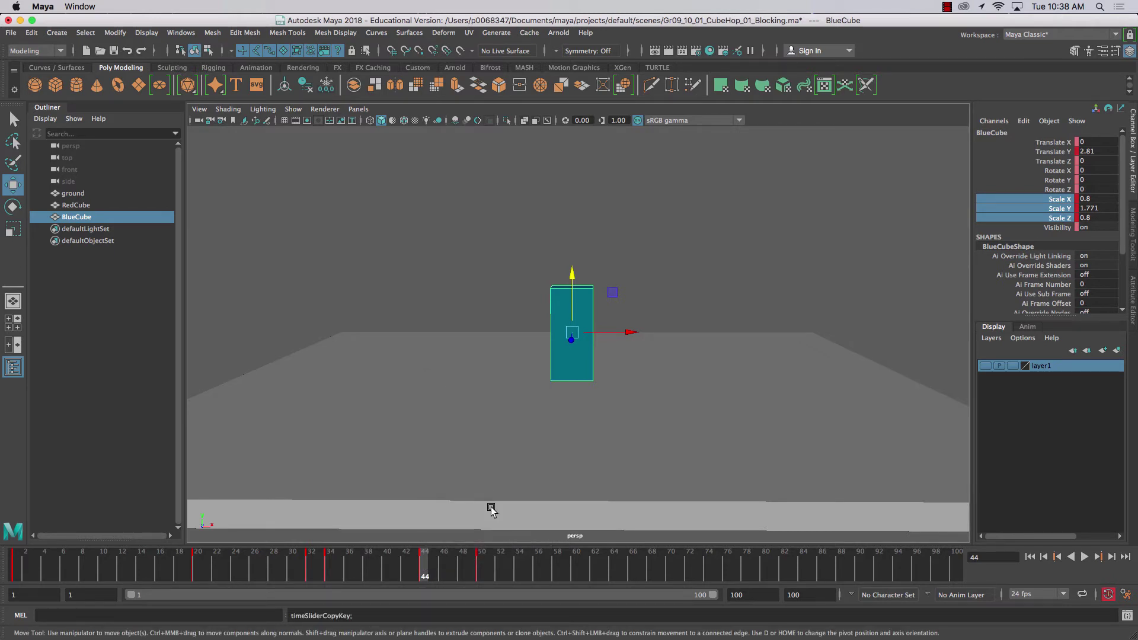
{"action": "left_click", "coordinate": [538, 566]}
{"action": "right_click", "coordinate": [538, 567]}
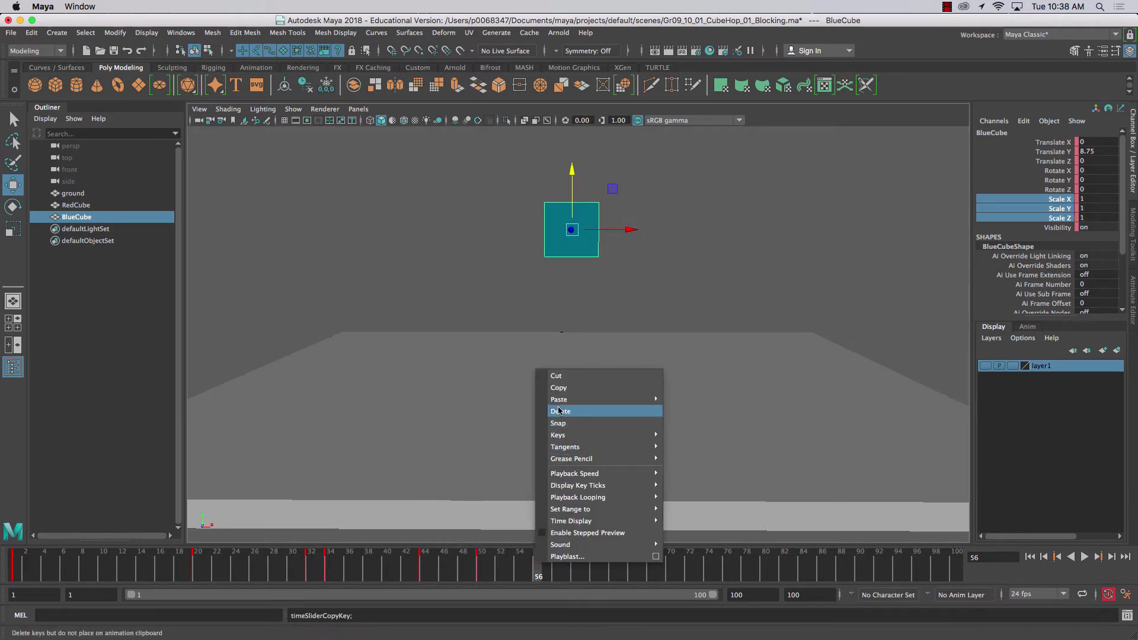
{"action": "left_click", "coordinate": [685, 409]}
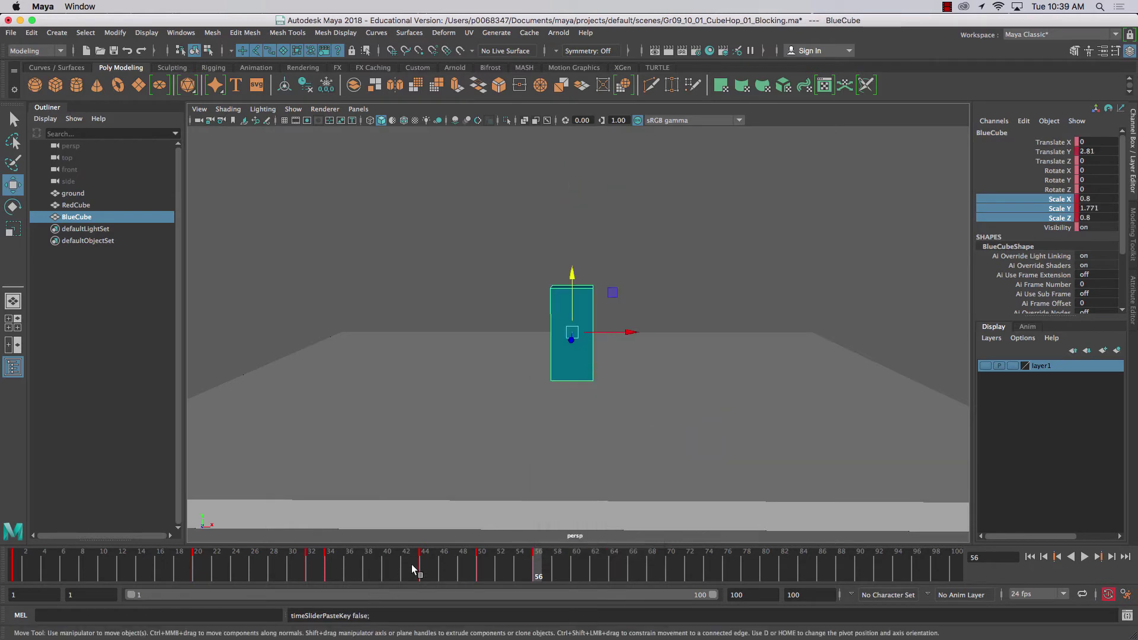
- Copy BlueCube's squashed key at frame 34 and paste it at frame 60 for the landing
{"action": "left_click", "coordinate": [330, 569]}
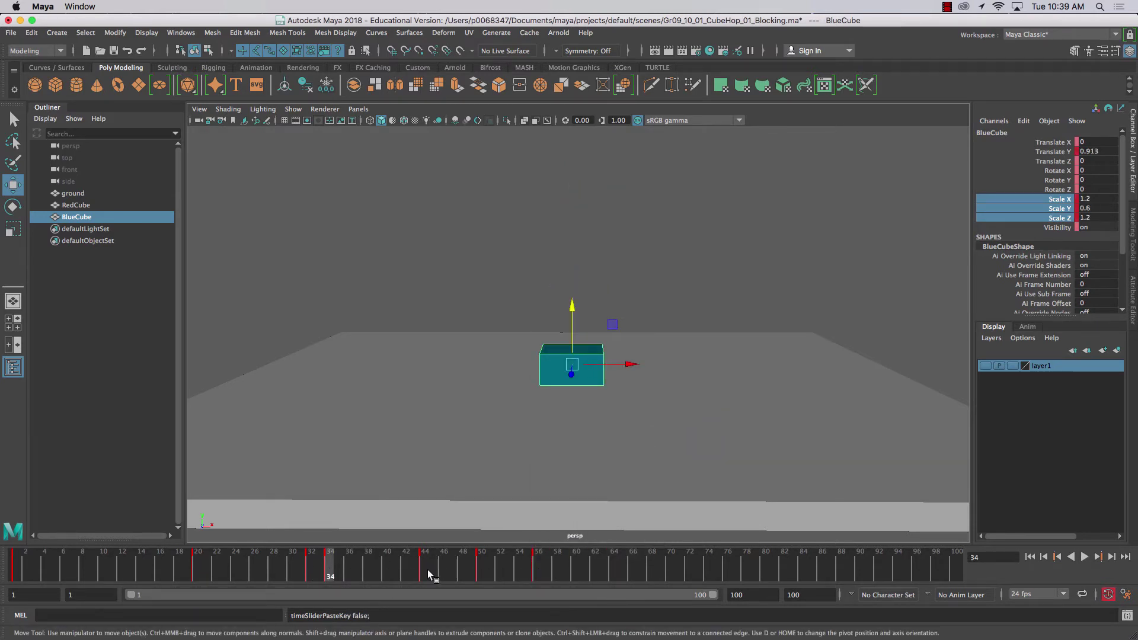
{"action": "right_click", "coordinate": [329, 566]}
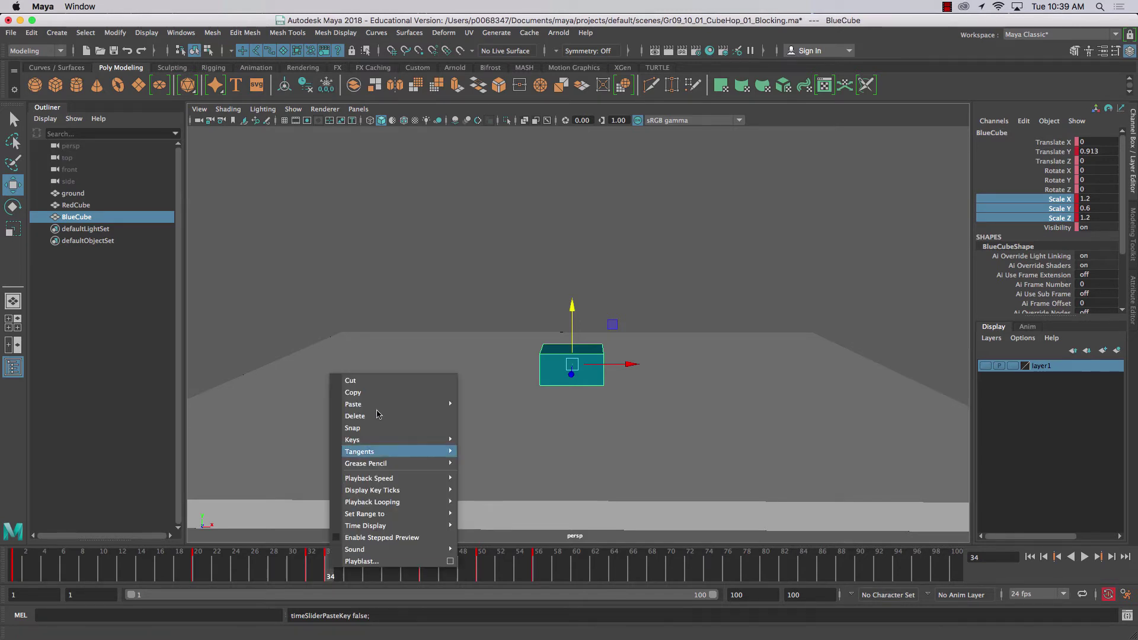
{"action": "left_click", "coordinate": [356, 390]}
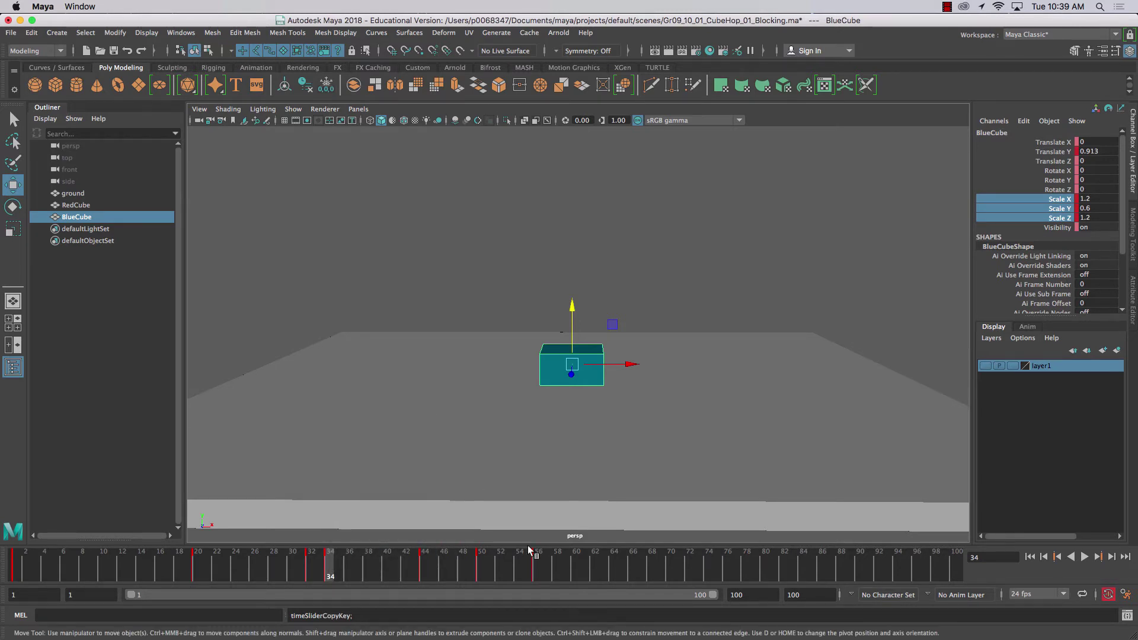
{"action": "left_click", "coordinate": [572, 567]}
{"action": "right_click", "coordinate": [573, 564]}
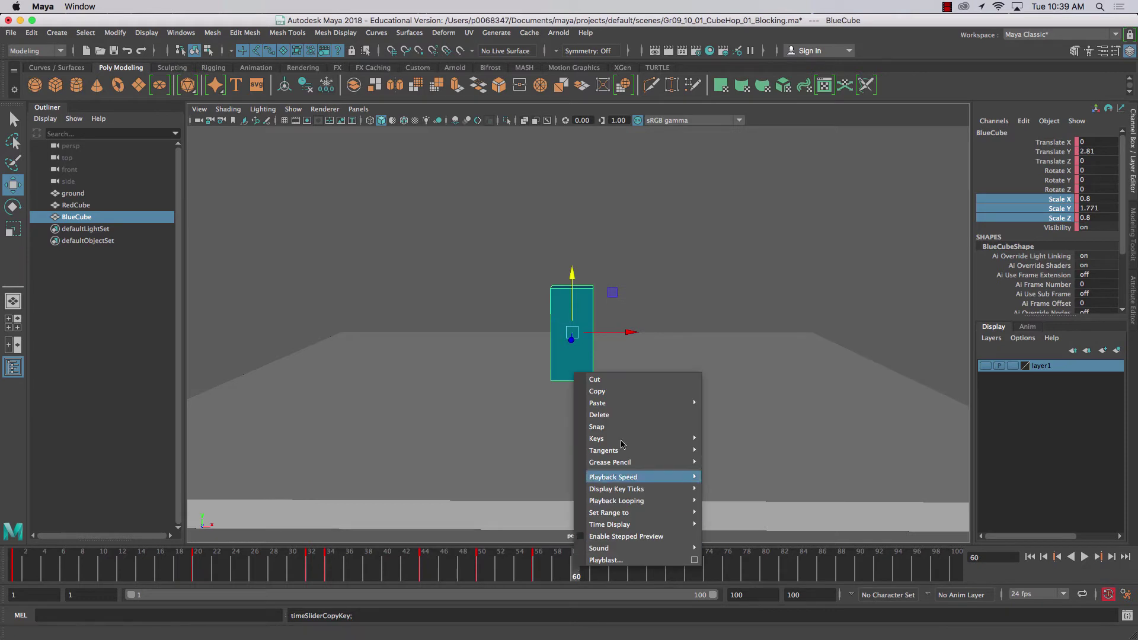
{"action": "mouse_move", "coordinate": [632, 404]}
{"action": "left_click", "coordinate": [722, 414]}
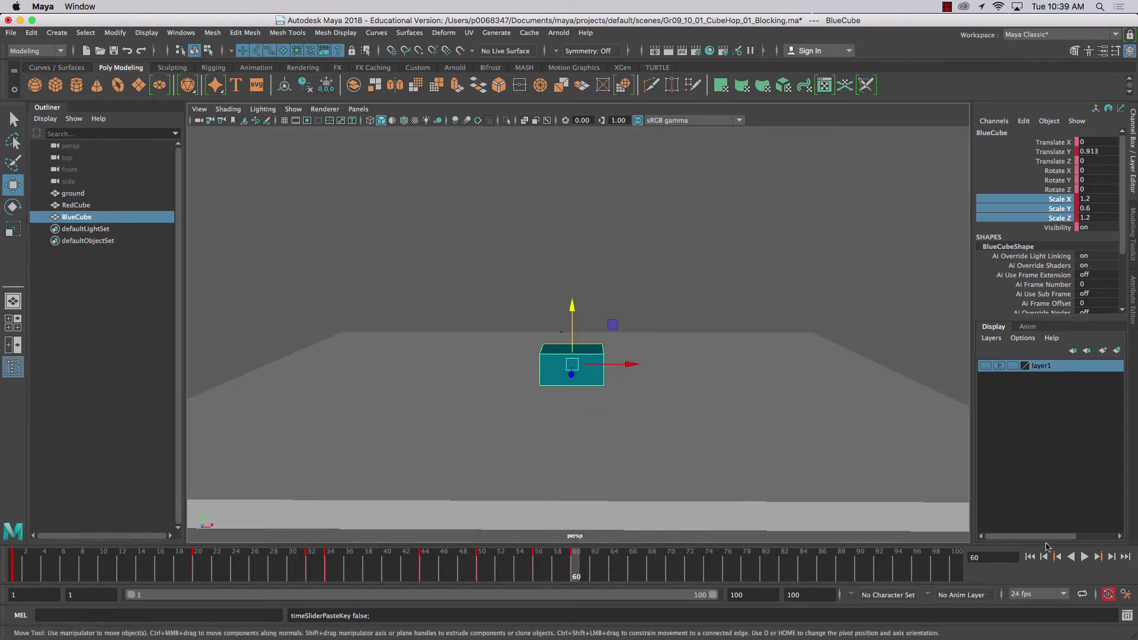
- Play the animation from frame 1 to review the descent and the landing squash at frame 60
{"action": "left_click", "coordinate": [1030, 557]}
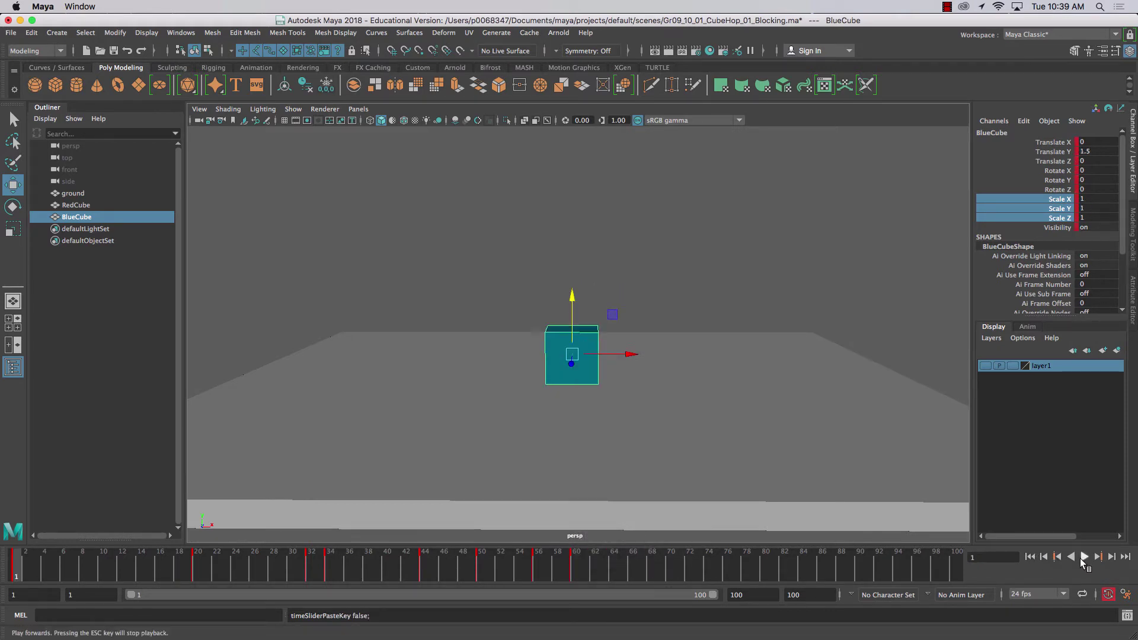
{"action": "left_click", "coordinate": [1082, 557]}
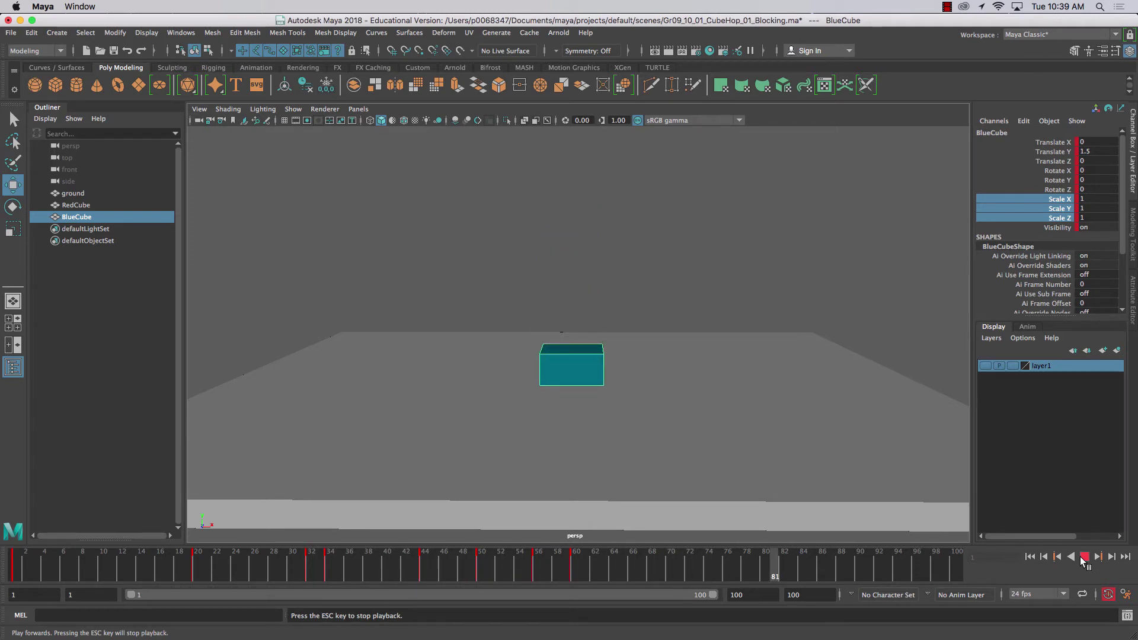
{"action": "left_click", "coordinate": [1084, 557]}
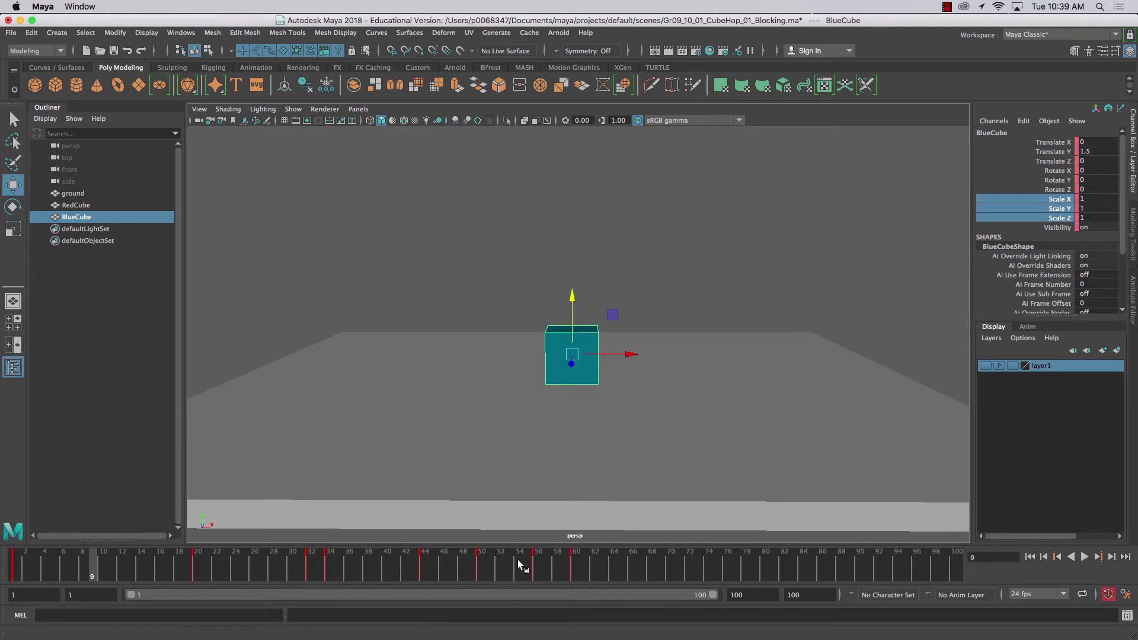
- Move BlueCube's landing squash key from frame 60 to frame 62 by cutting and pasting it
{"action": "left_click", "coordinate": [537, 565]}
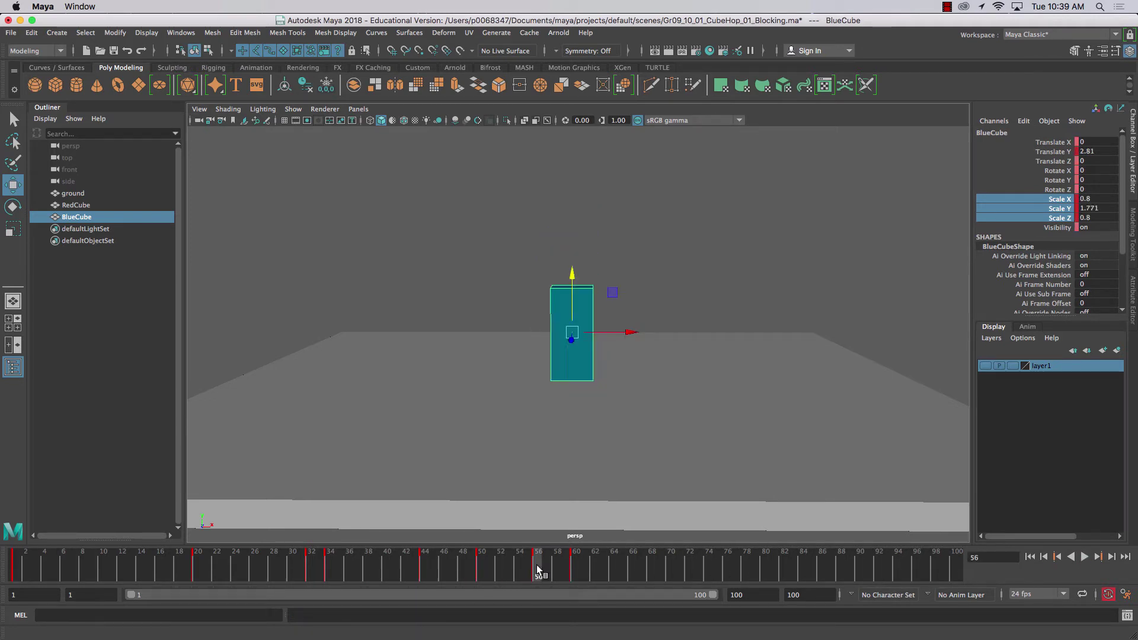
{"action": "left_click", "coordinate": [571, 565]}
{"action": "right_click", "coordinate": [574, 558]}
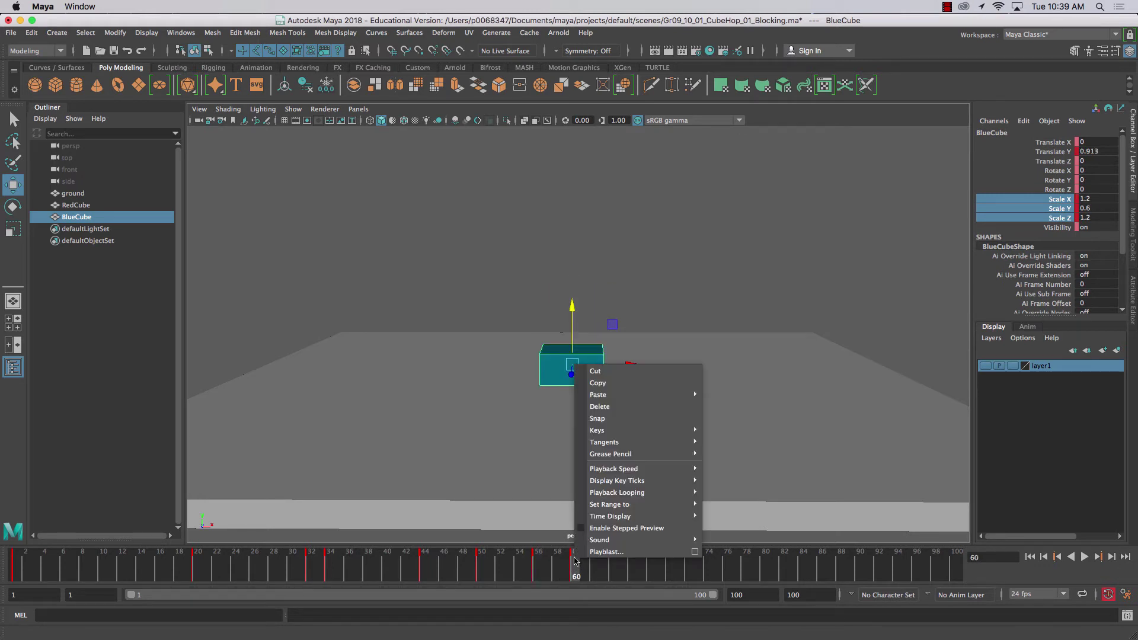
{"action": "left_click", "coordinate": [595, 371]}
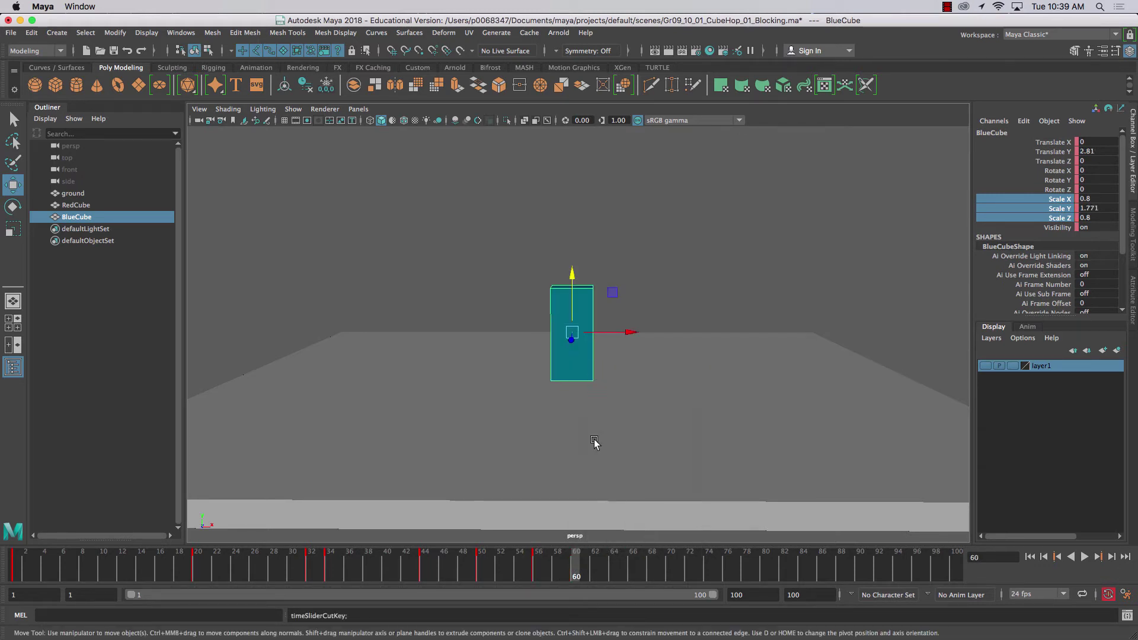
{"action": "right_click", "coordinate": [595, 563]}
{"action": "mouse_move", "coordinate": [630, 397]}
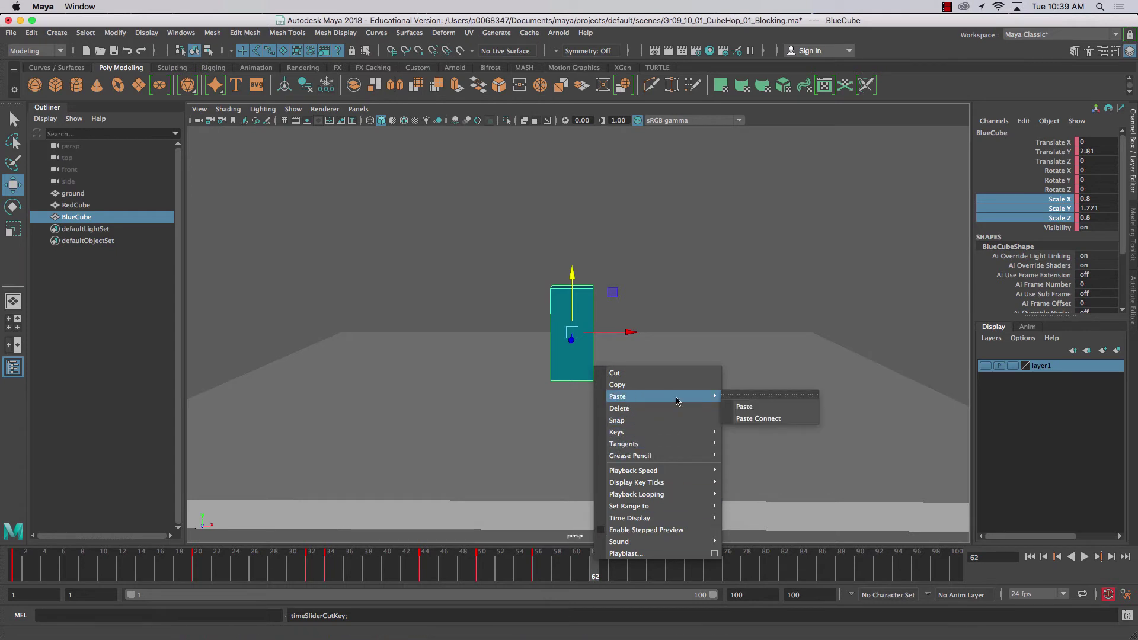
{"action": "left_click", "coordinate": [744, 407]}
- Play the animation to check the retimed landing, stop it, and go to the squash at frame 62
{"action": "key", "text": "alt+v"}
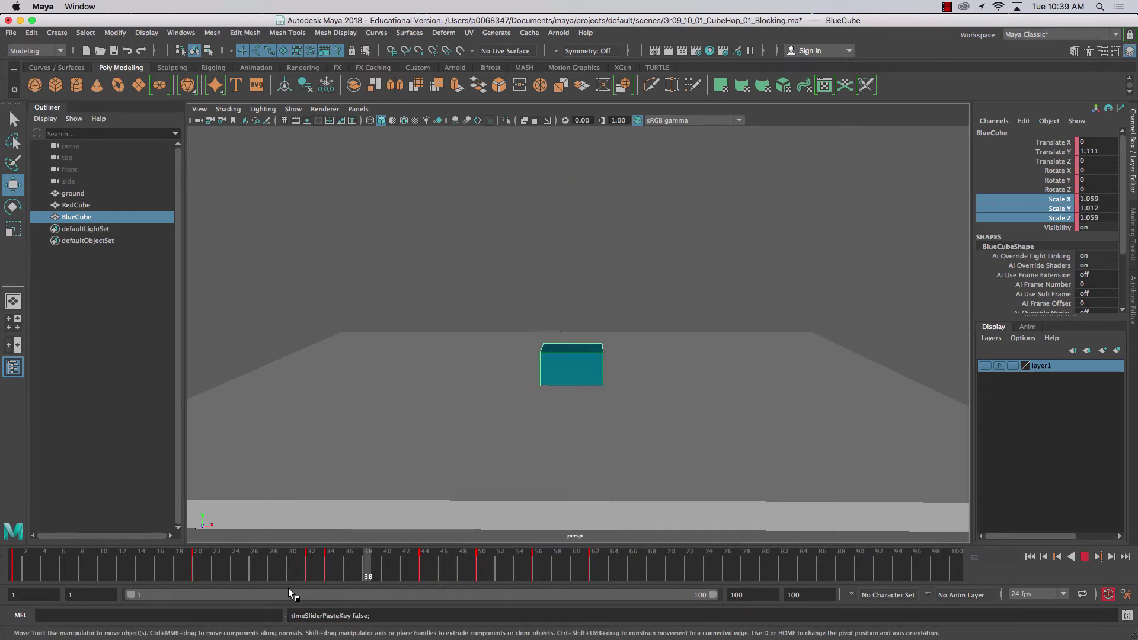
{"action": "mouse_move", "coordinate": [609, 577]}
{"action": "left_mouse_down"}
{"action": "mouse_move", "coordinate": [148, 567]}
{"action": "mouse_move", "coordinate": [300, 558]}
{"action": "mouse_move", "coordinate": [516, 568]}
{"action": "mouse_move", "coordinate": [608, 553]}
{"action": "mouse_move", "coordinate": [110, 554]}
{"action": "mouse_move", "coordinate": [632, 548]}
{"action": "mouse_move", "coordinate": [777, 523]}
{"action": "mouse_move", "coordinate": [158, 531]}
{"action": "mouse_move", "coordinate": [1087, 558]}
{"action": "left_mouse_up"}
{"action": "left_click", "coordinate": [594, 566]}
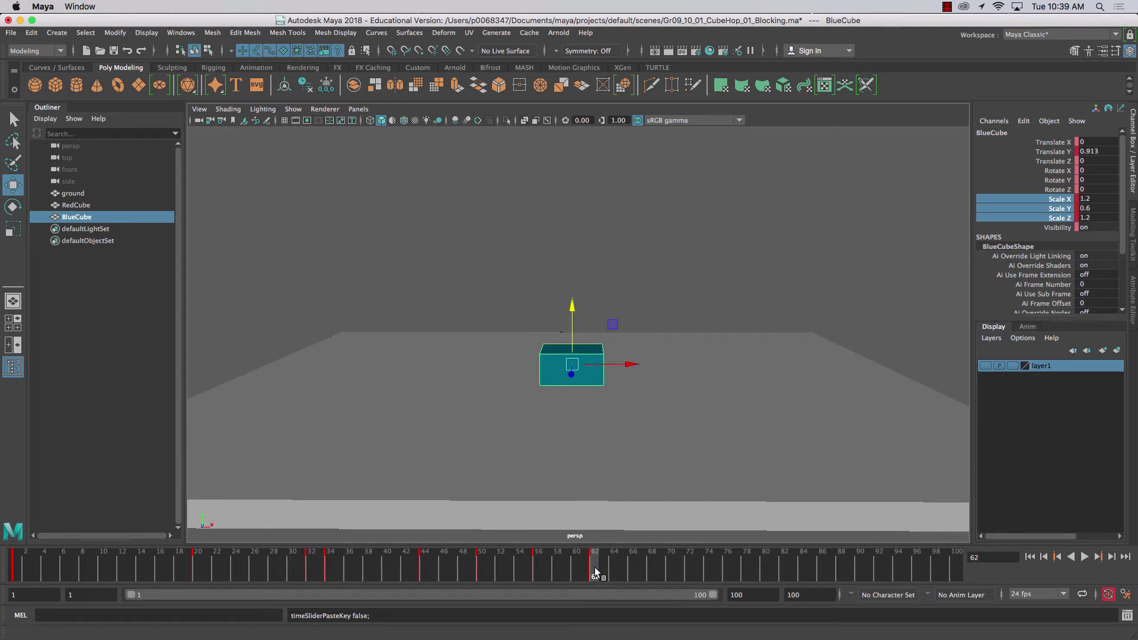
- Copy BlueCube's stretched key at frame 56 and paste it at frame 67 for the second takeoff
{"action": "left_click_drag", "start_coordinate": [423, 569], "coordinate": [536, 577]}
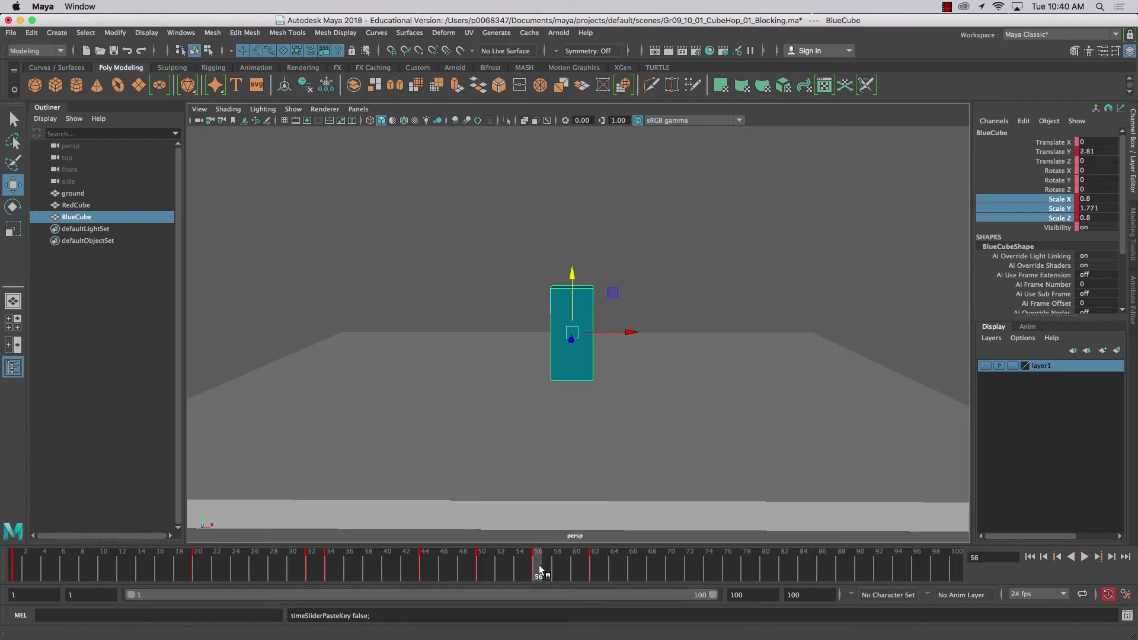
{"action": "right_click", "coordinate": [539, 568]}
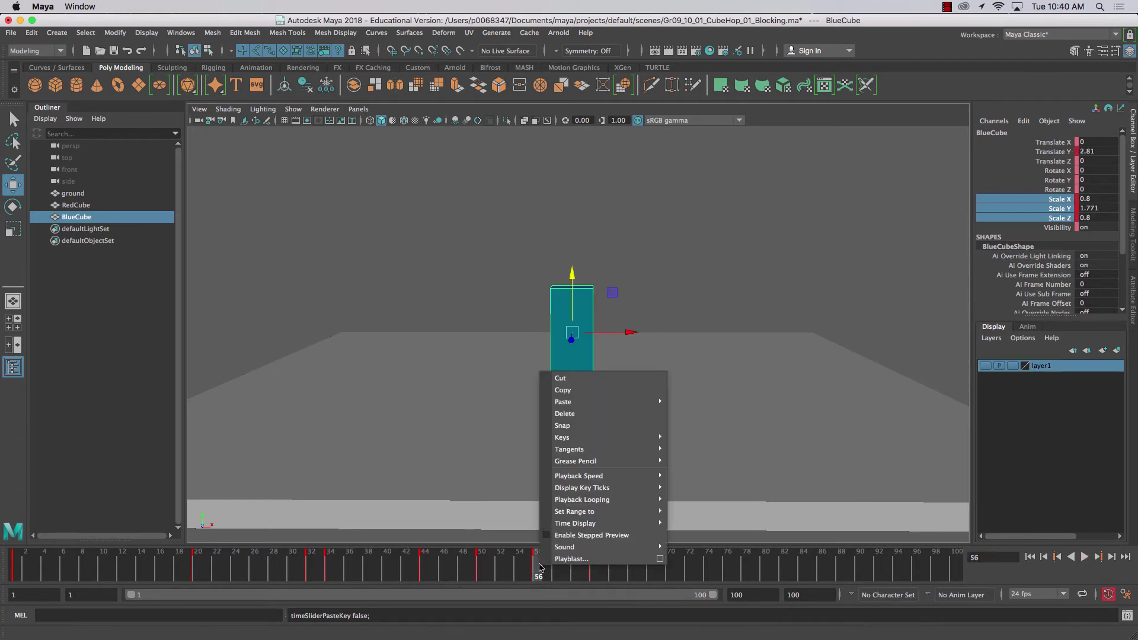
{"action": "left_click", "coordinate": [569, 391]}
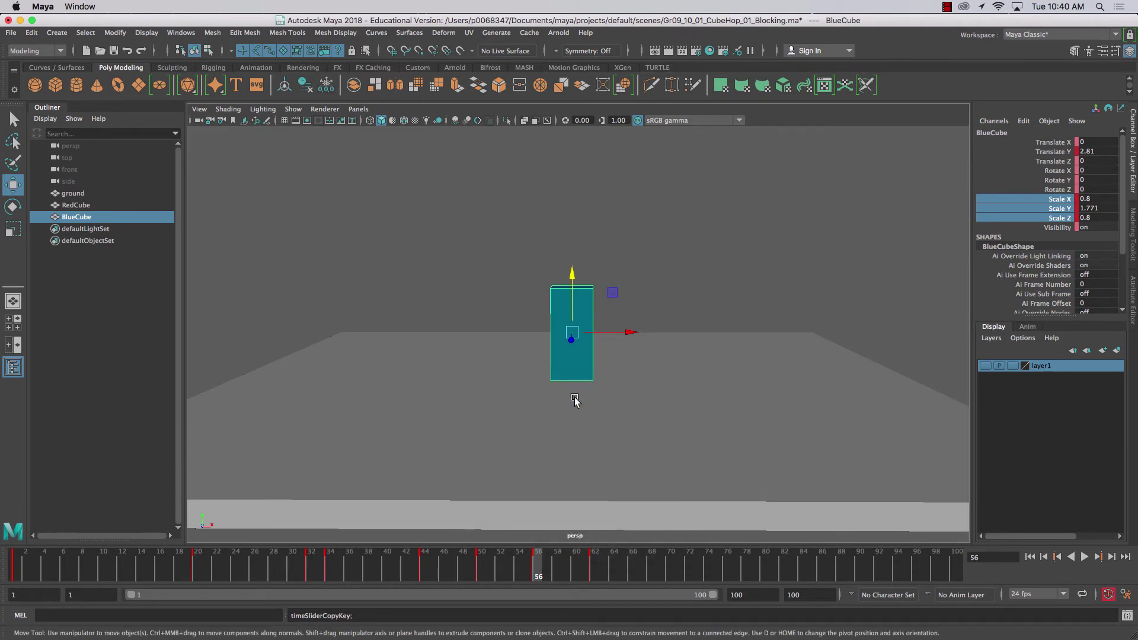
{"action": "left_click", "coordinate": [644, 569]}
{"action": "right_click", "coordinate": [643, 569]}
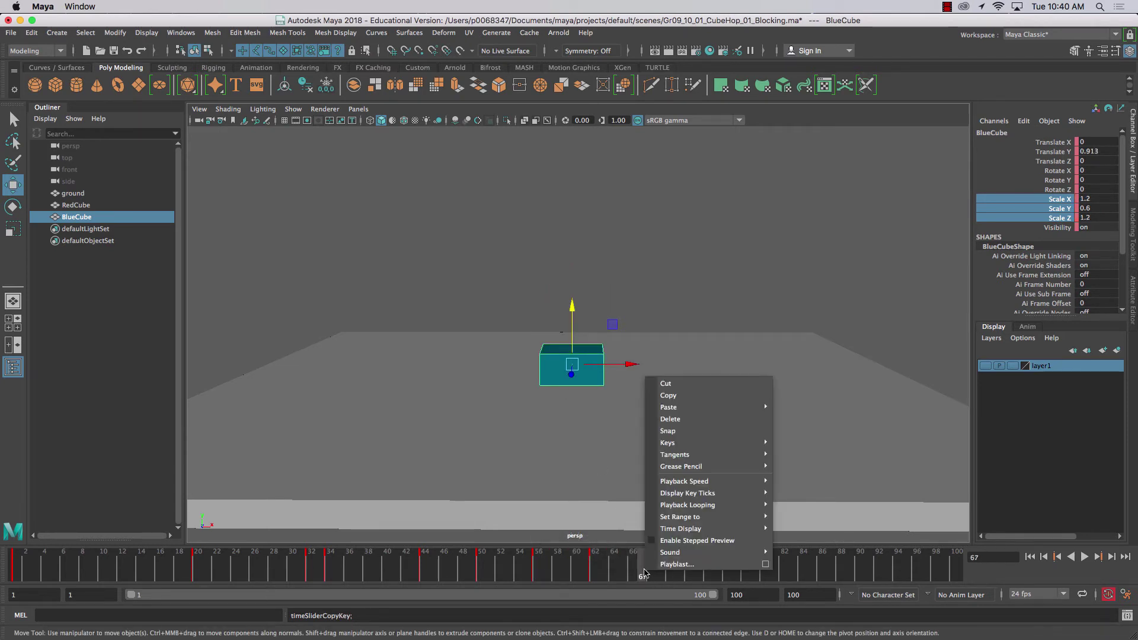
{"action": "mouse_move", "coordinate": [747, 407]}
{"action": "left_click", "coordinate": [792, 416]}
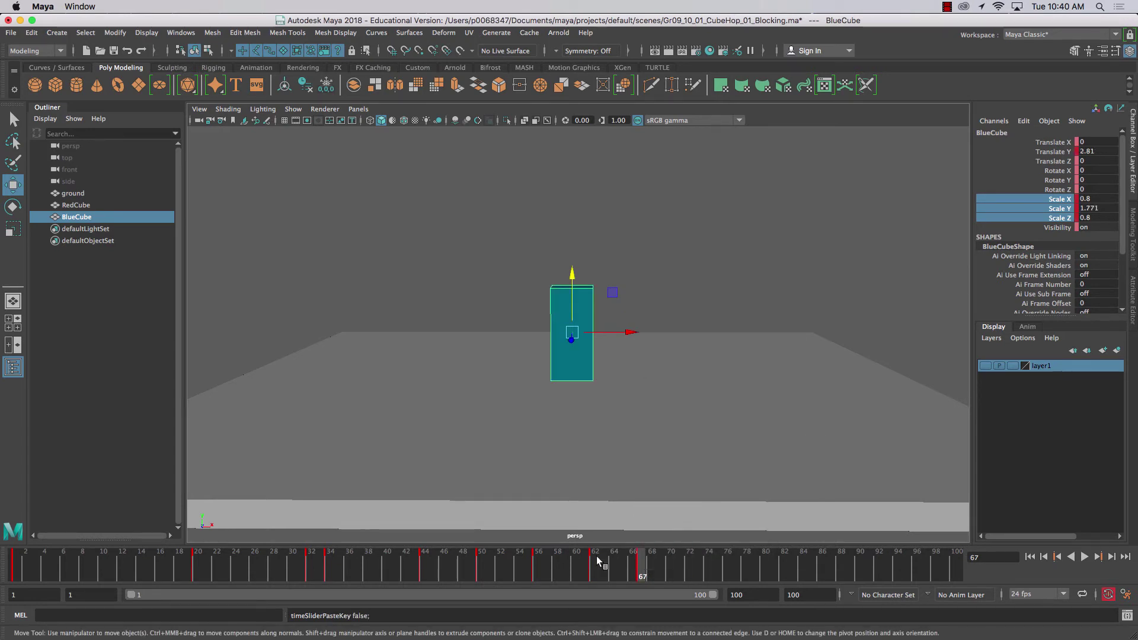
- Copy BlueCube's airborne key at frame 50 and paste it at frame 74 for the second hop's peak
{"action": "left_click", "coordinate": [487, 567]}
{"action": "right_click", "coordinate": [487, 566]}
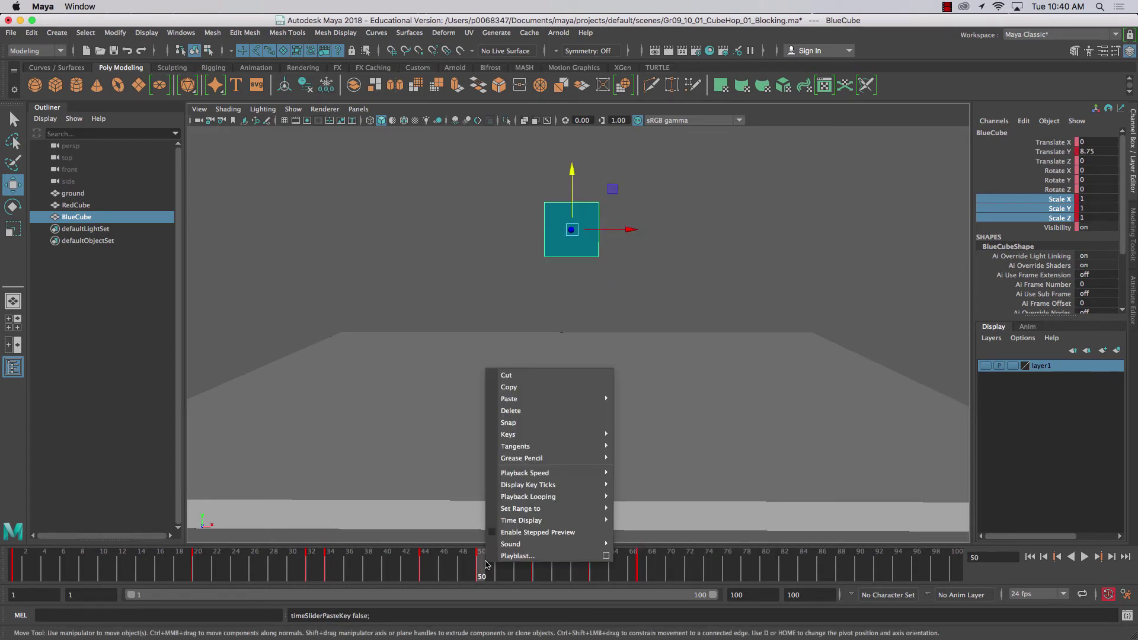
{"action": "left_click", "coordinate": [572, 386]}
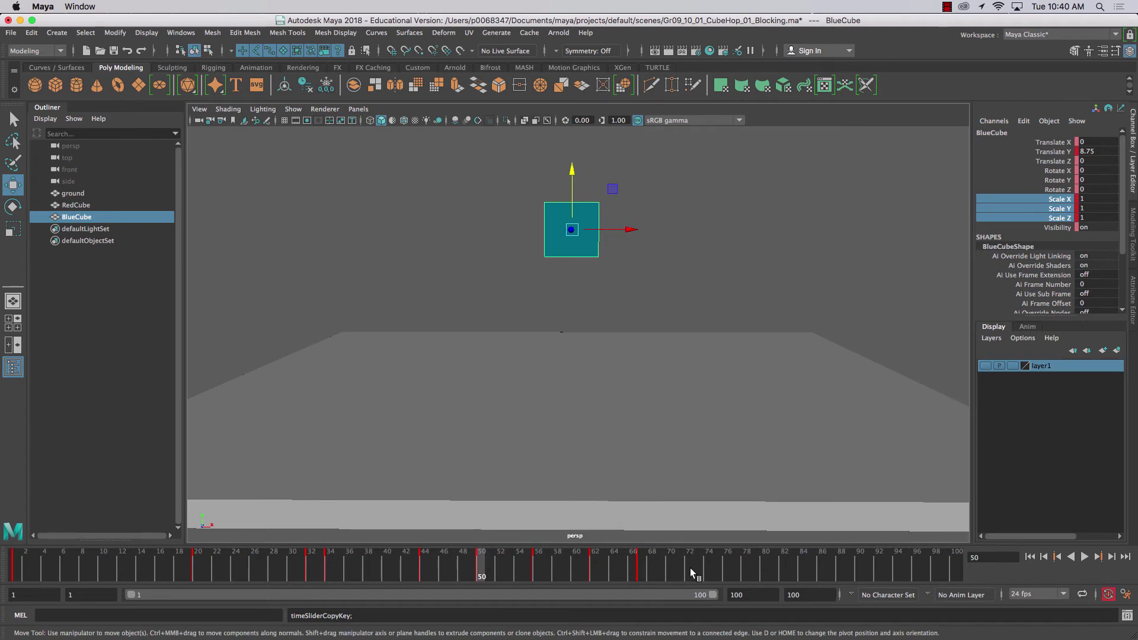
{"action": "left_click", "coordinate": [709, 571]}
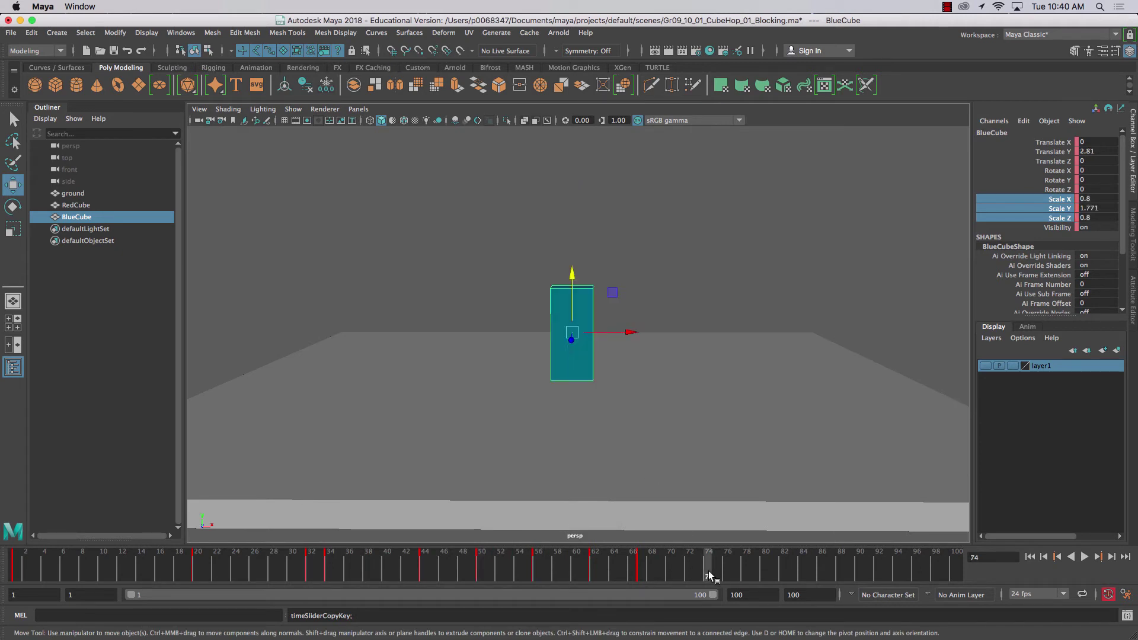
{"action": "right_click", "coordinate": [709, 571]}
{"action": "mouse_move", "coordinate": [746, 411]}
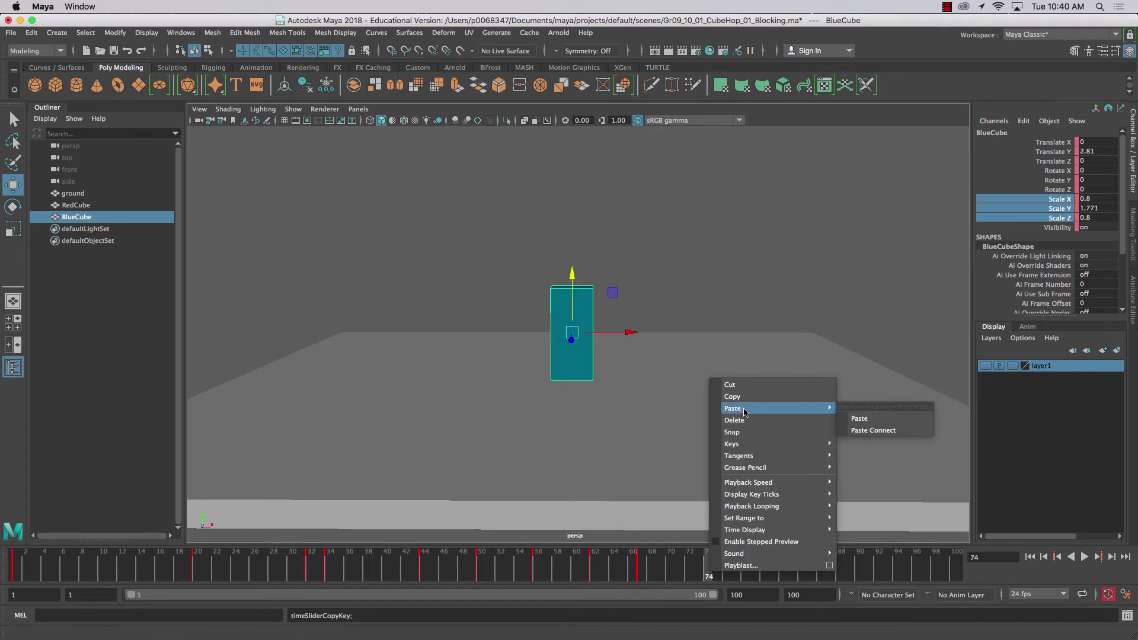
{"action": "left_click", "coordinate": [860, 419]}
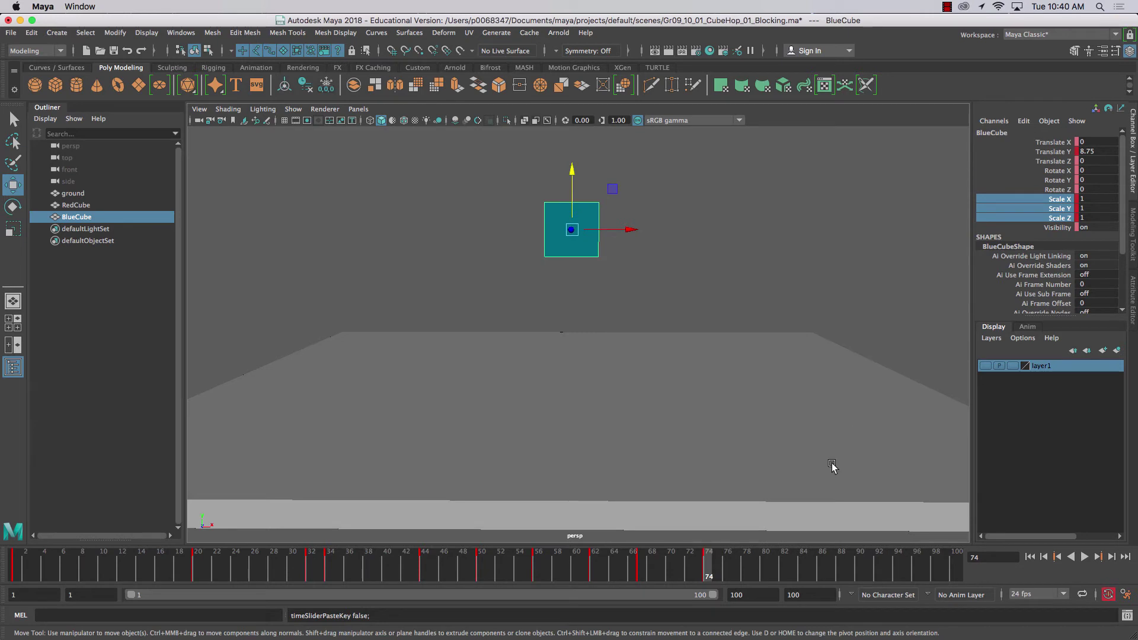
- Copy BlueCube's stretched key at frame 67 and paste it at frame 78 for the second descent
{"action": "left_click", "coordinate": [594, 567]}
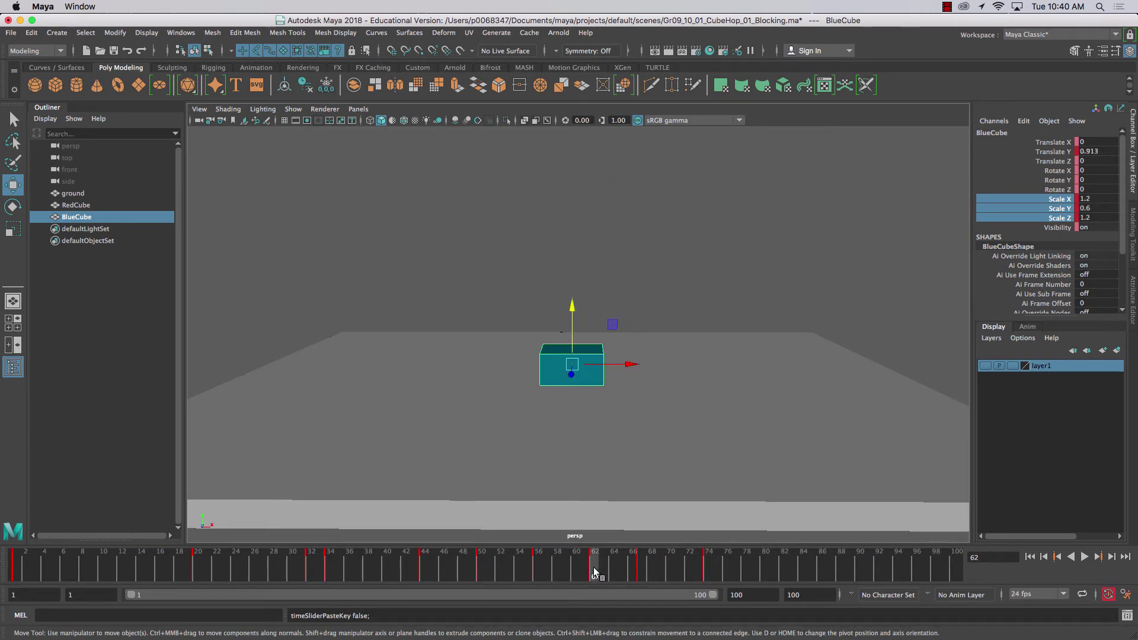
{"action": "left_click", "coordinate": [640, 570]}
{"action": "right_click", "coordinate": [641, 570]}
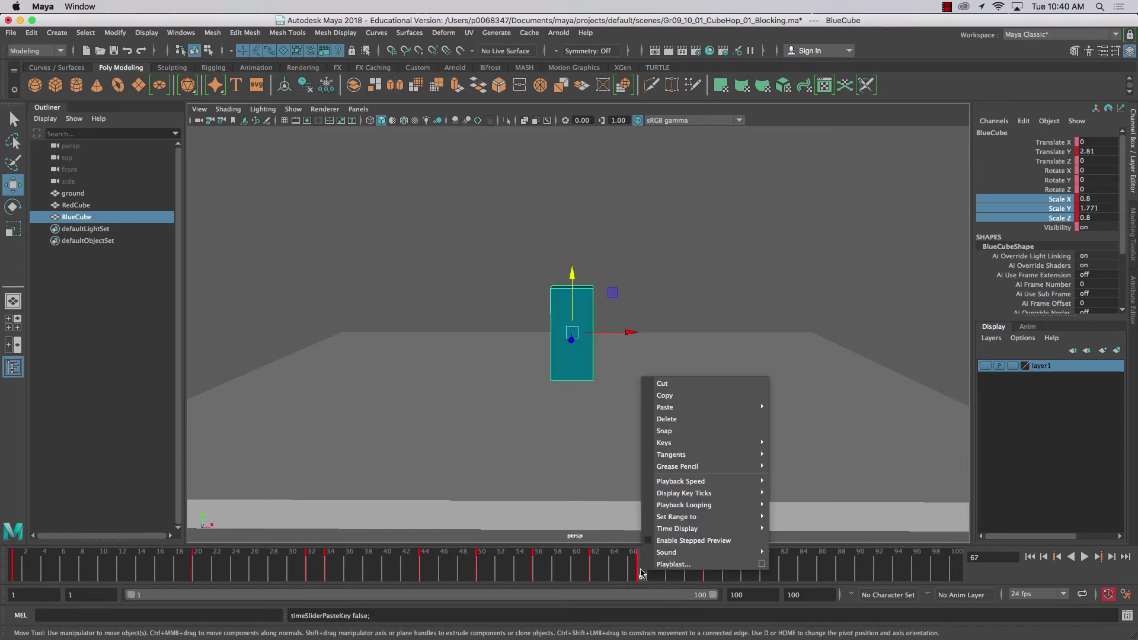
{"action": "left_click", "coordinate": [689, 395]}
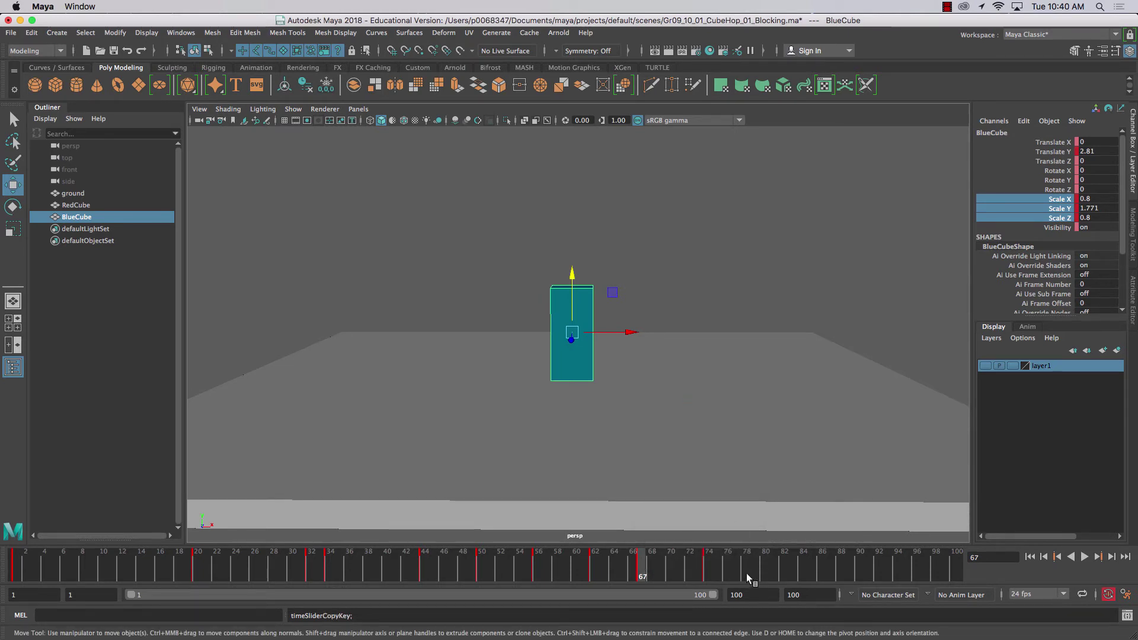
{"action": "left_click", "coordinate": [746, 574]}
{"action": "right_click", "coordinate": [746, 574]}
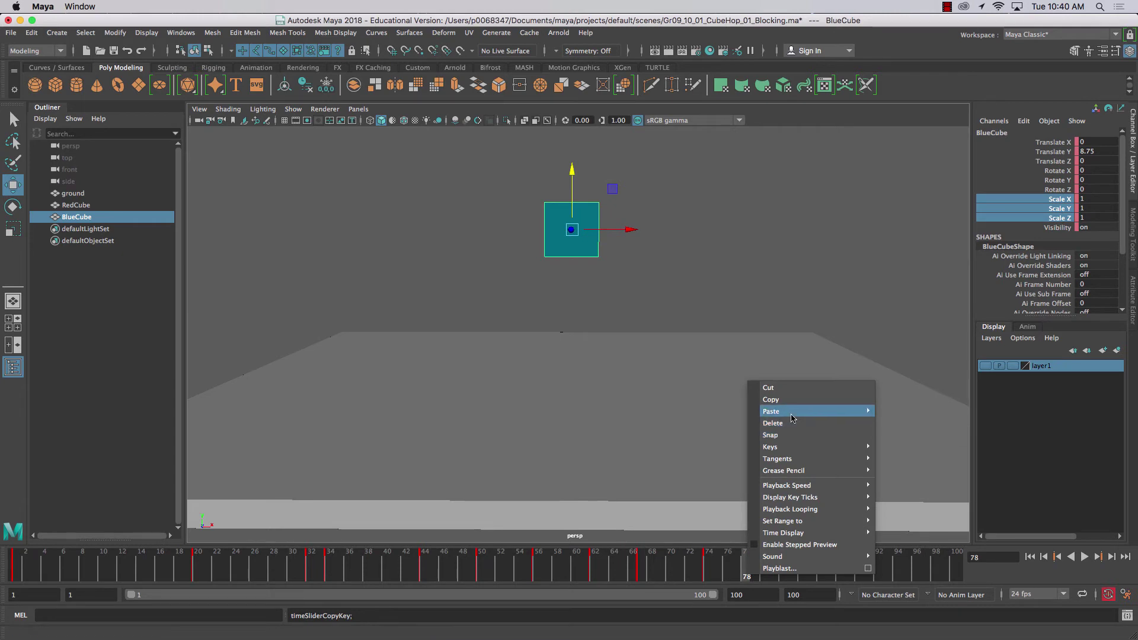
{"action": "mouse_move", "coordinate": [771, 412]}
{"action": "left_click", "coordinate": [900, 420]}
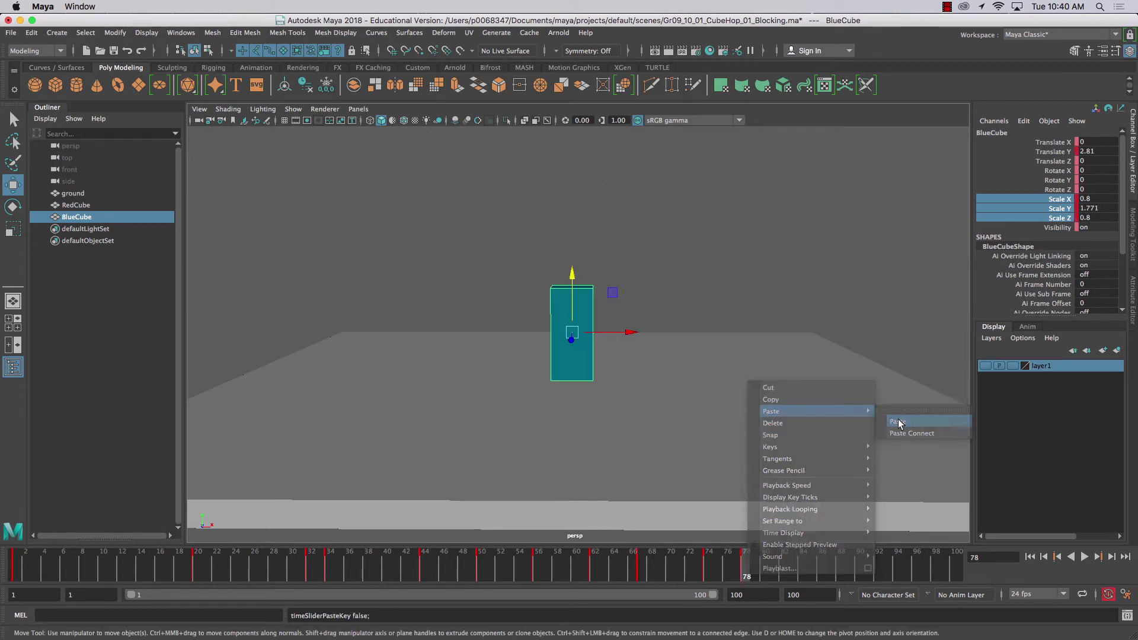
- Copy BlueCube's squashed key at frame 62 and paste it at frame 82 for the second landing
{"action": "left_click", "coordinate": [596, 561]}
{"action": "right_click", "coordinate": [596, 564]}
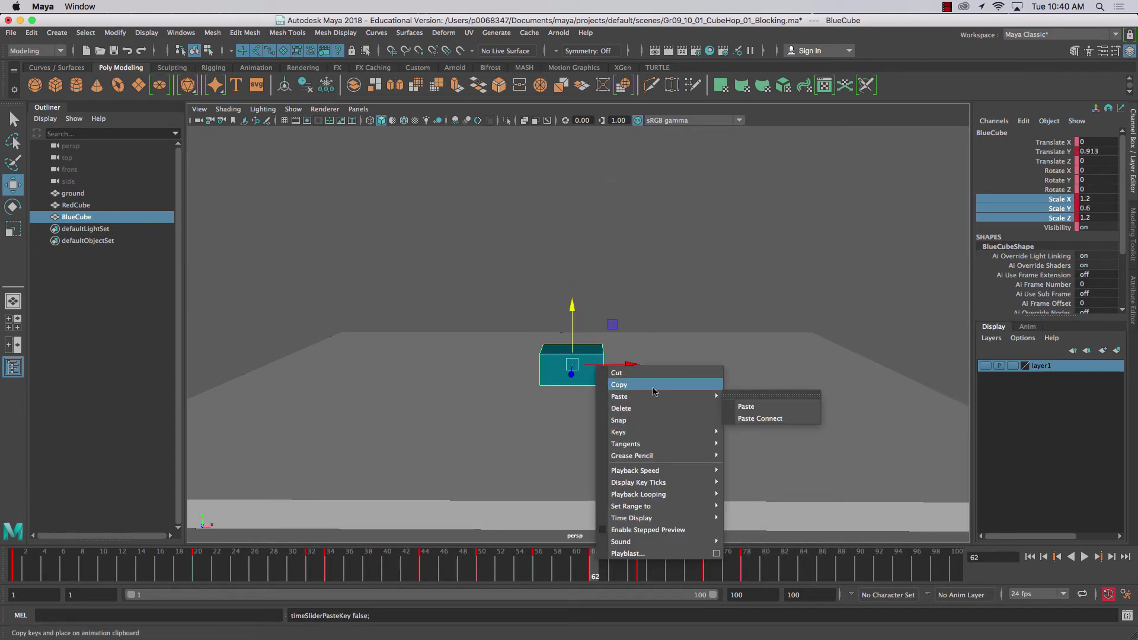
{"action": "left_click", "coordinate": [653, 388]}
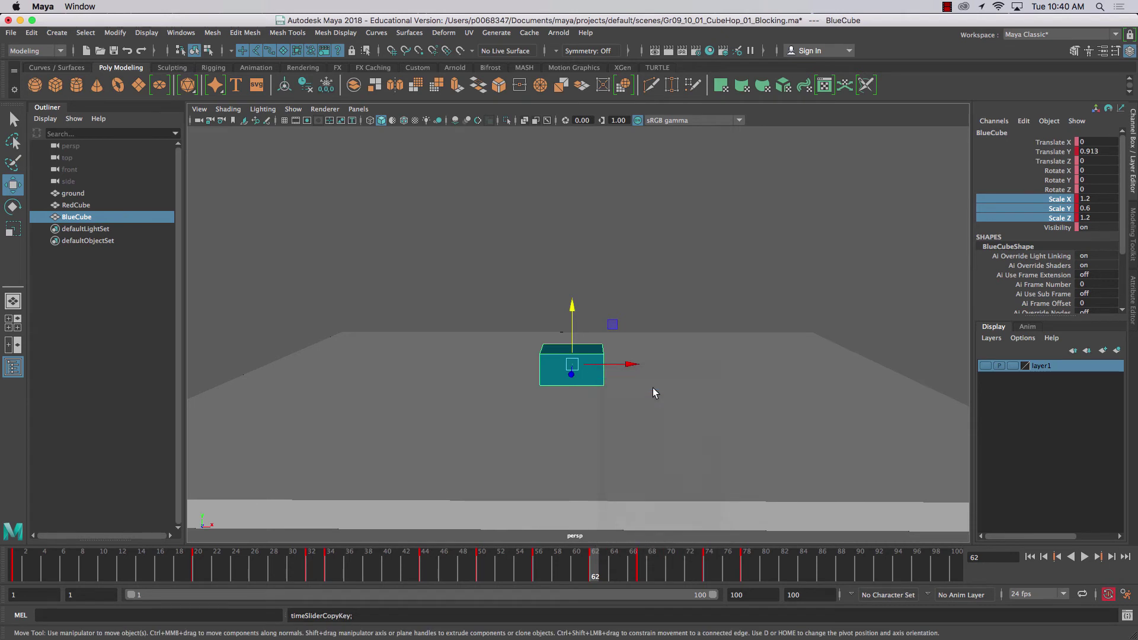
{"action": "left_click", "coordinate": [781, 571]}
{"action": "right_click", "coordinate": [781, 571]}
{"action": "mouse_move", "coordinate": [854, 409]}
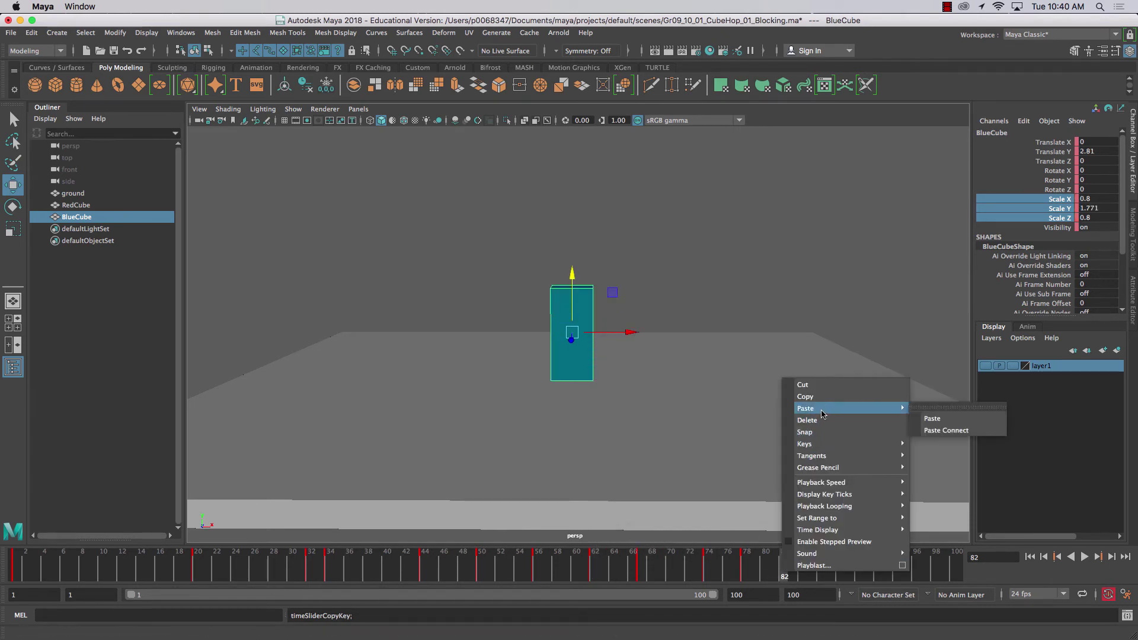
{"action": "left_click", "coordinate": [942, 416]}
- Play the animation from frame 1 to review the timing of both hops, and stop playback
{"action": "left_click", "coordinate": [1030, 557]}
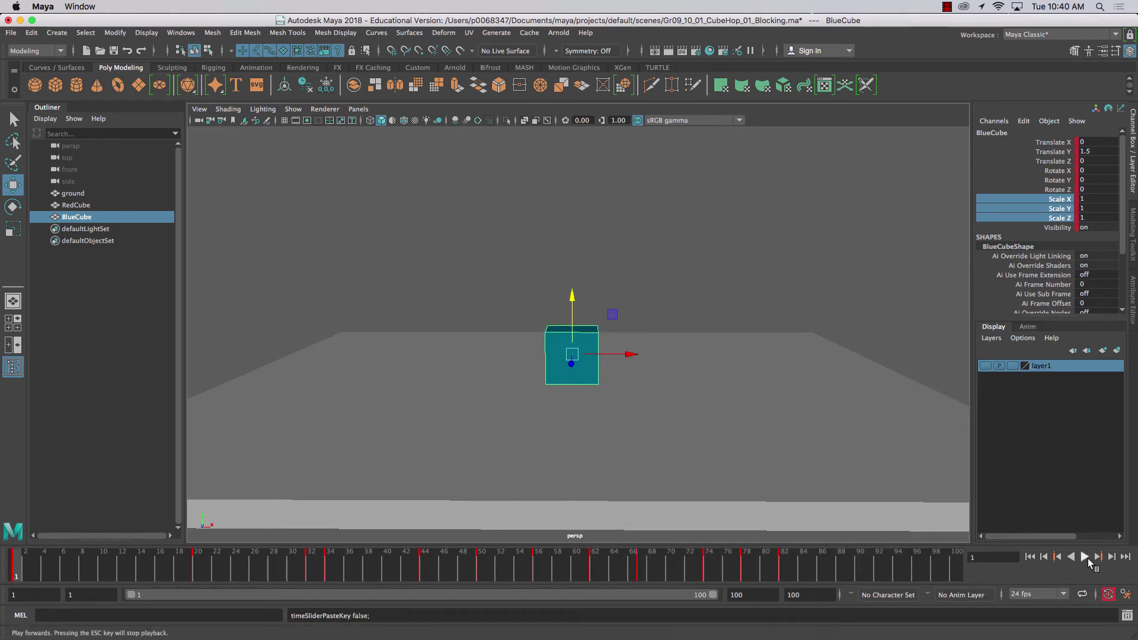
{"action": "left_click", "coordinate": [1086, 558]}
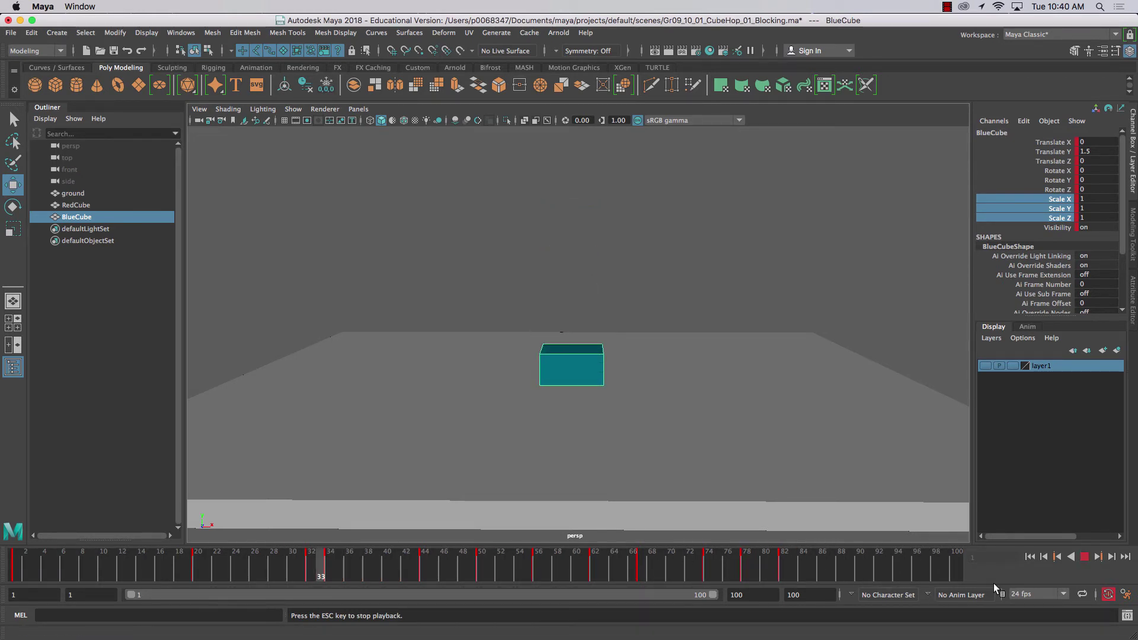
{"action": "left_click", "coordinate": [1085, 559]}
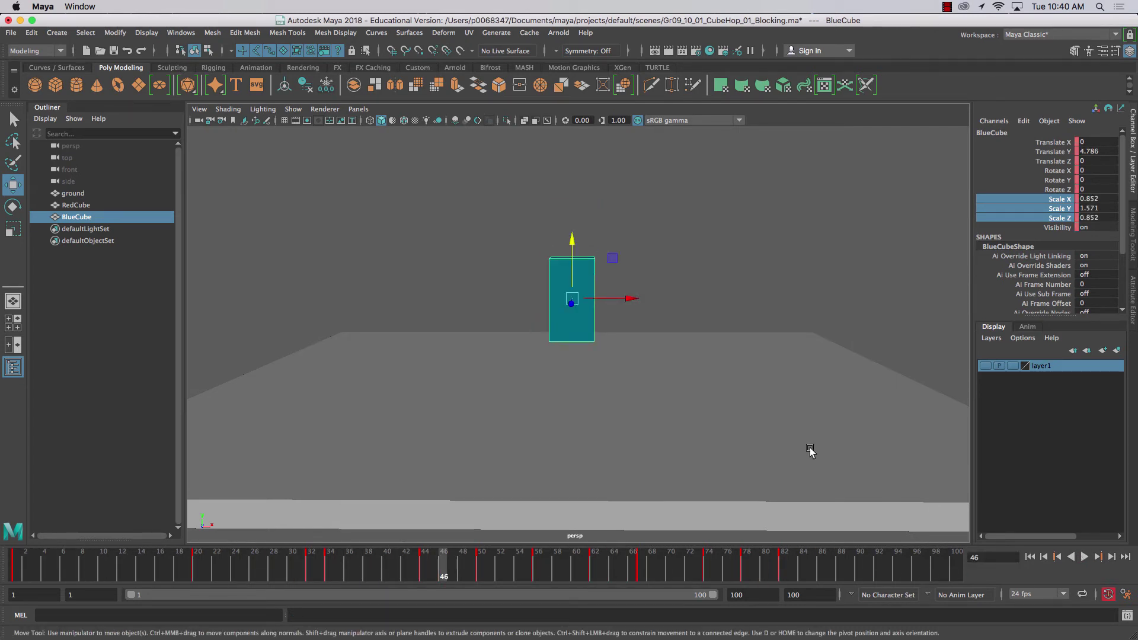
{"action": "left_click", "coordinate": [947, 7]}
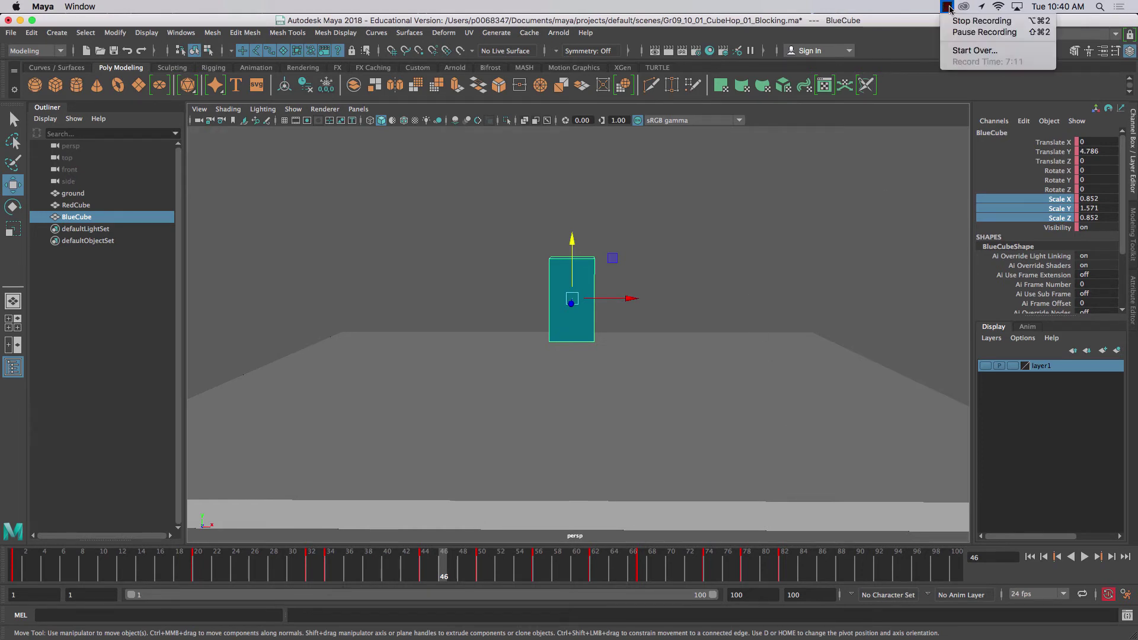
{"action": "left_click", "coordinate": [875, 24]}
{"action": "left_click", "coordinate": [744, 290]}
- Assign BlueCube to a new display layer and hide that layer
{"action": "left_click", "coordinate": [574, 307]}
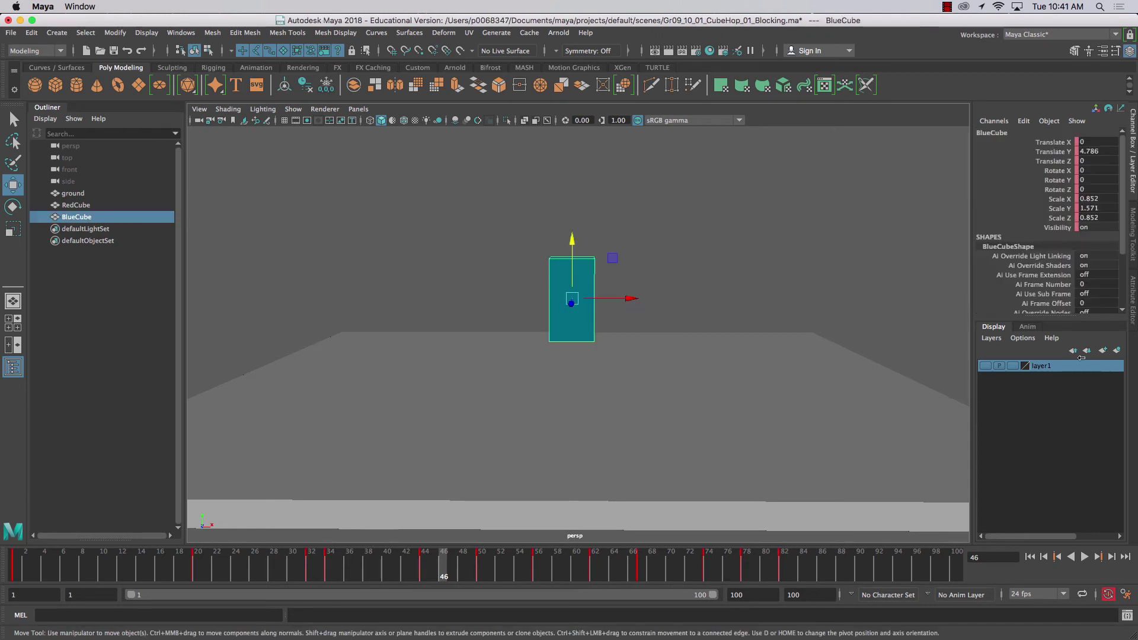
{"action": "left_click", "coordinate": [1117, 351]}
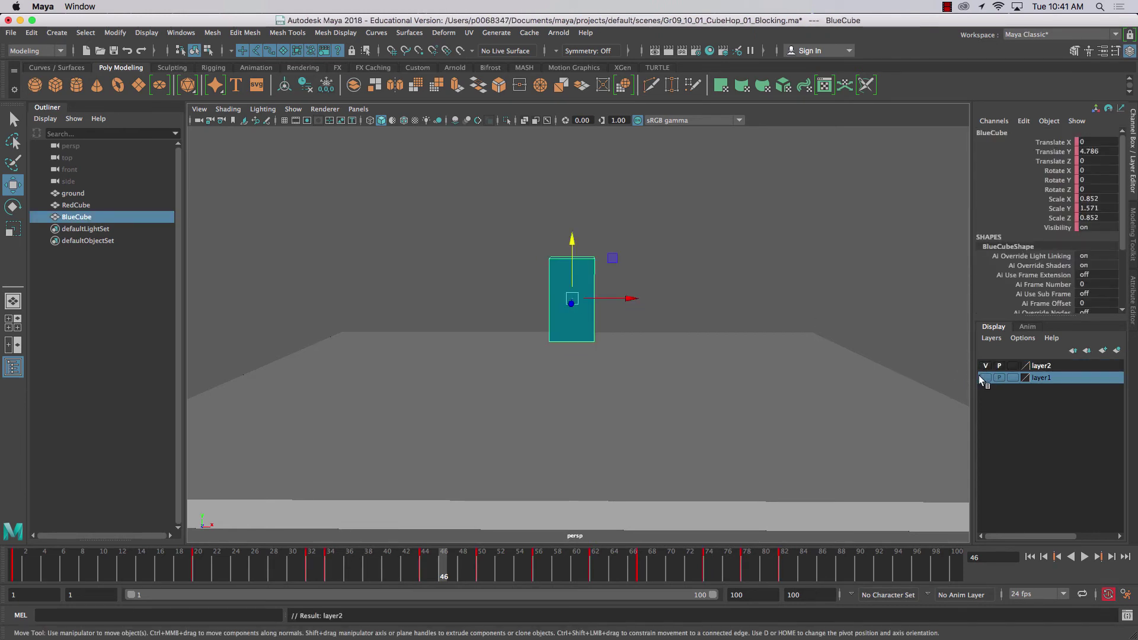
{"action": "left_click", "coordinate": [986, 365]}
{"action": "left_click", "coordinate": [490, 301]}
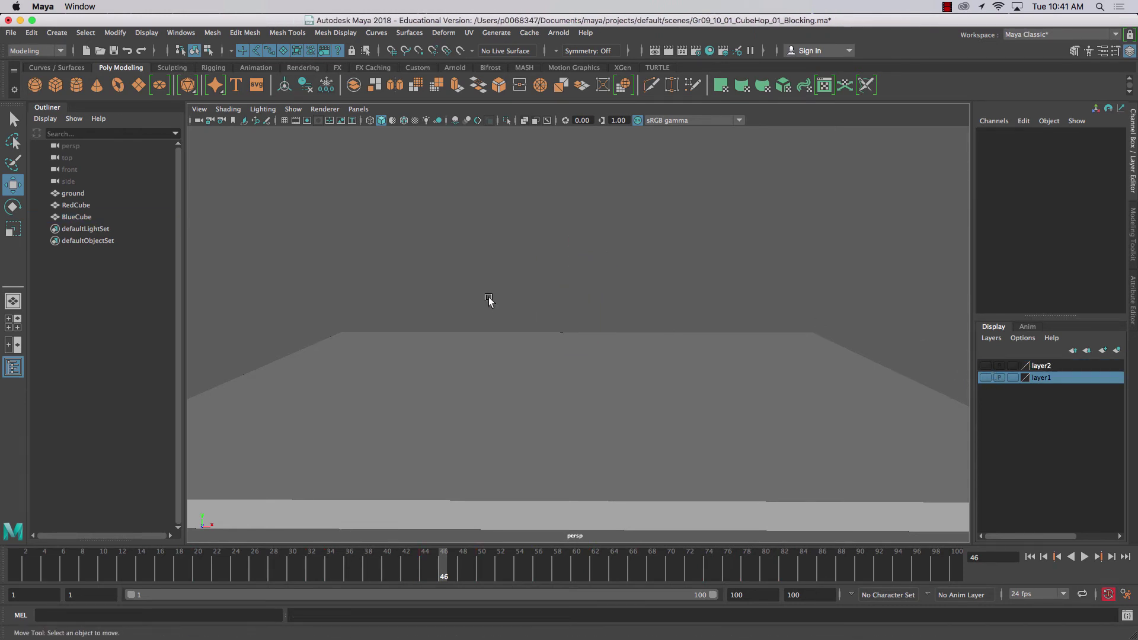
- Create a polygon cube and set its width, height and depth to 3
{"action": "left_click", "coordinate": [55, 85]}
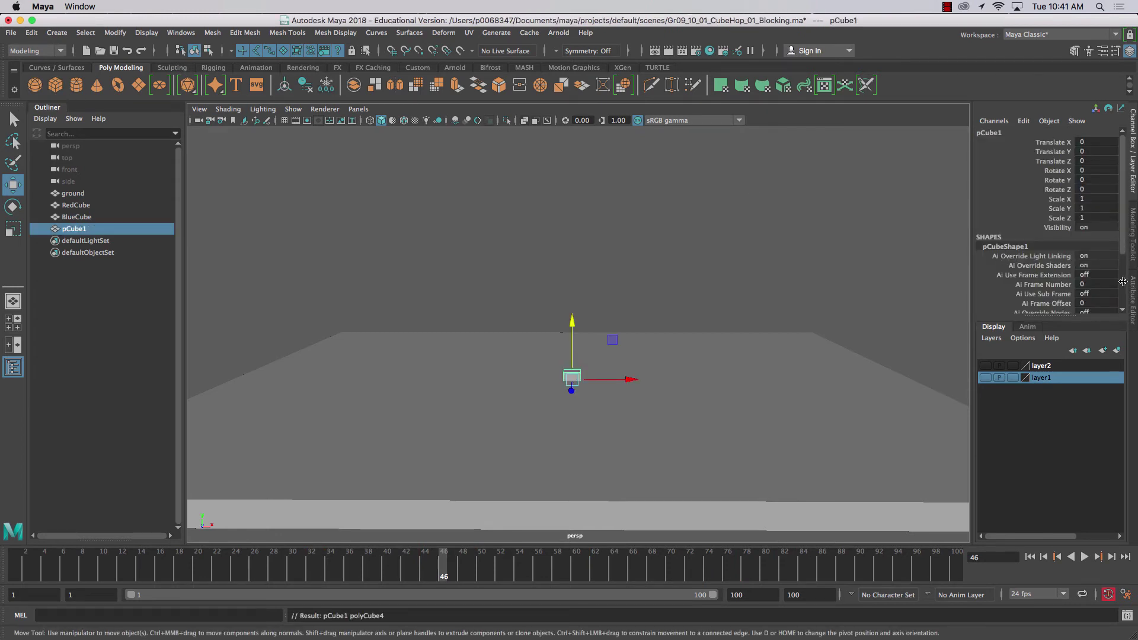
{"action": "left_click_drag", "start_coordinate": [1122, 244], "coordinate": [1127, 314]}
{"action": "left_click", "coordinate": [1001, 300]}
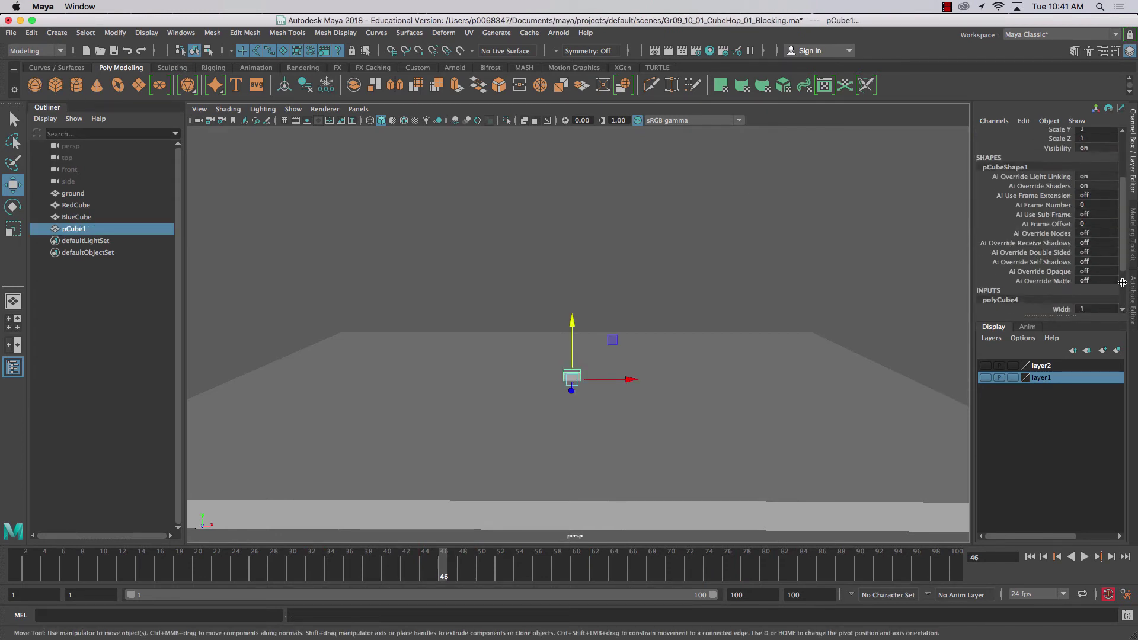
{"action": "left_click_drag", "start_coordinate": [1122, 258], "coordinate": [1125, 294]}
{"action": "left_click_drag", "start_coordinate": [1062, 243], "coordinate": [1062, 262]}
{"action": "type", "text": "3"}
{"action": "key", "text": "Return"}
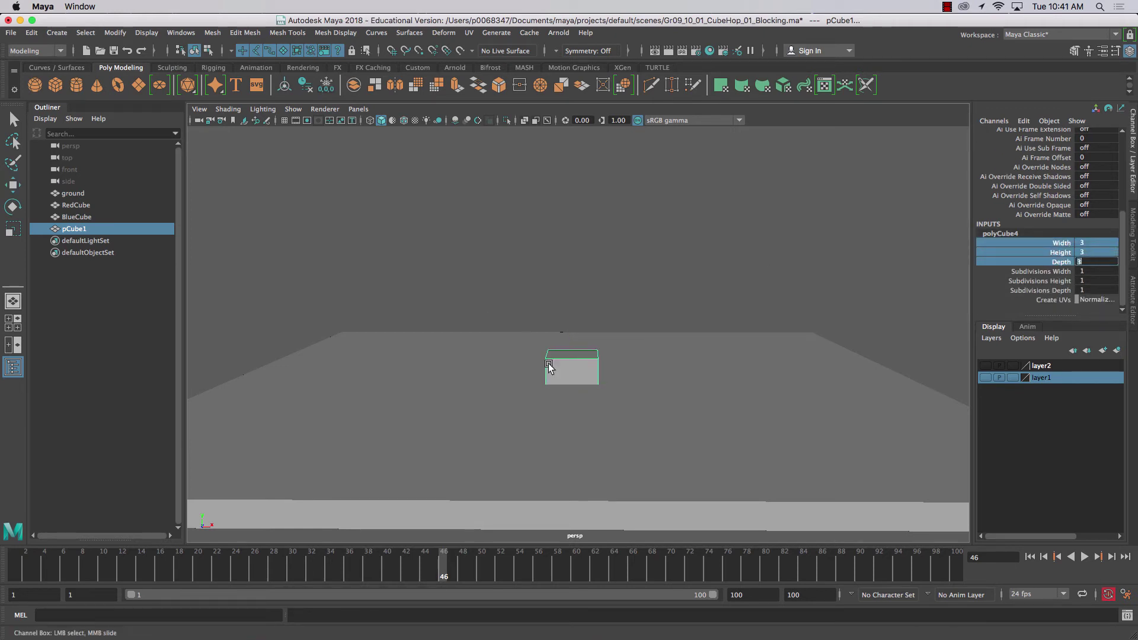
- Move the new cube to about X -8.98, Y 1.57 on the ground and key this starting pose at frame 20
{"action": "key", "text": "w"}
{"action": "left_click", "coordinate": [575, 362]}
{"action": "left_click_drag", "start_coordinate": [575, 362], "coordinate": [476, 360]}
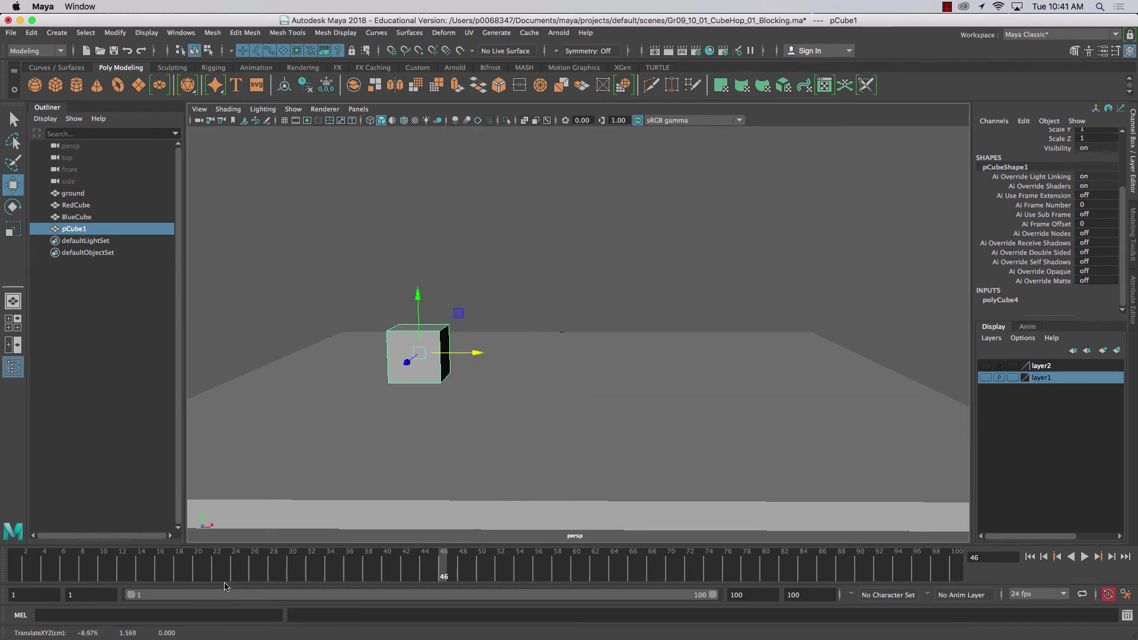
{"action": "left_click", "coordinate": [198, 570]}
{"action": "key", "text": "s"}
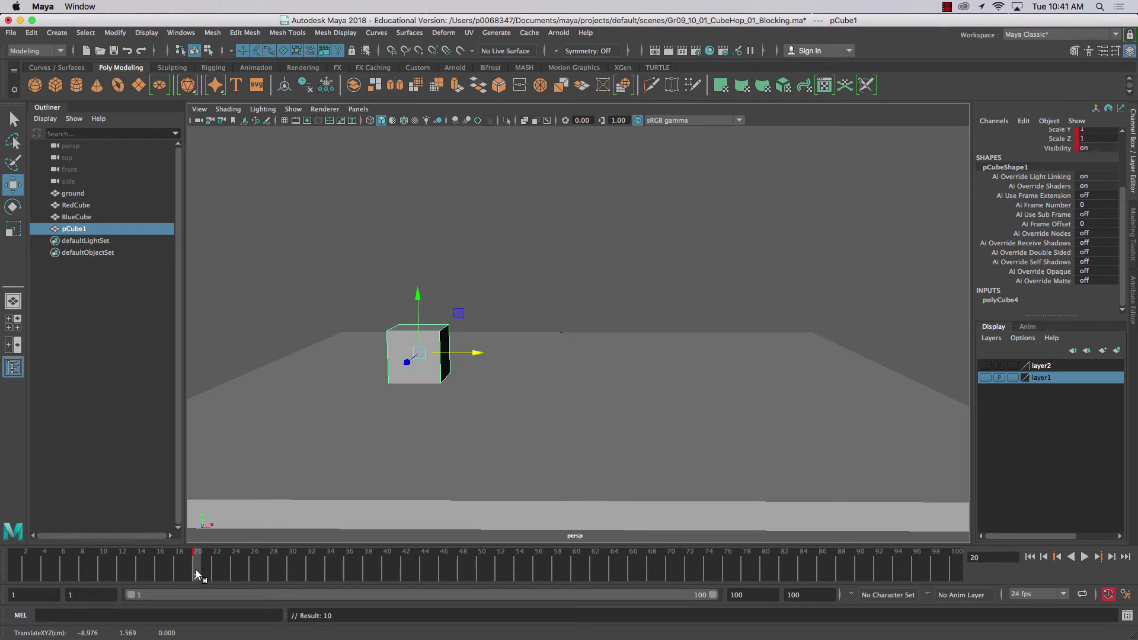
{"action": "key", "text": "alt+v"}
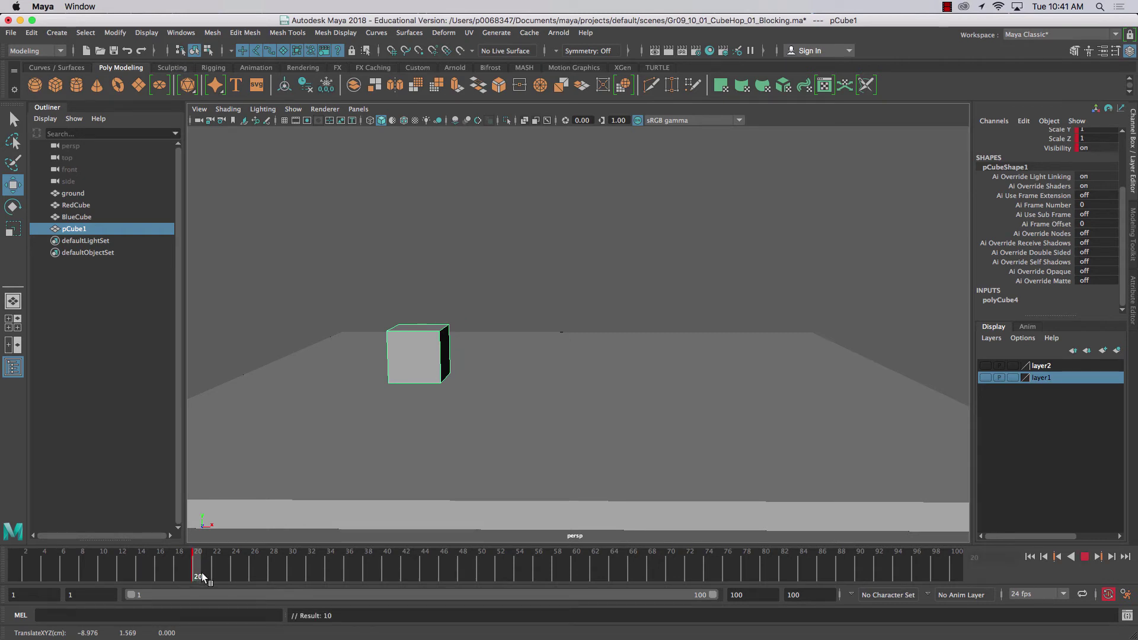
- Key pCube1 at Translate X about 7.18 on frame 44 and raise it at frame 32 for the hop's peak
{"action": "left_click_drag", "start_coordinate": [524, 578], "coordinate": [426, 597]}
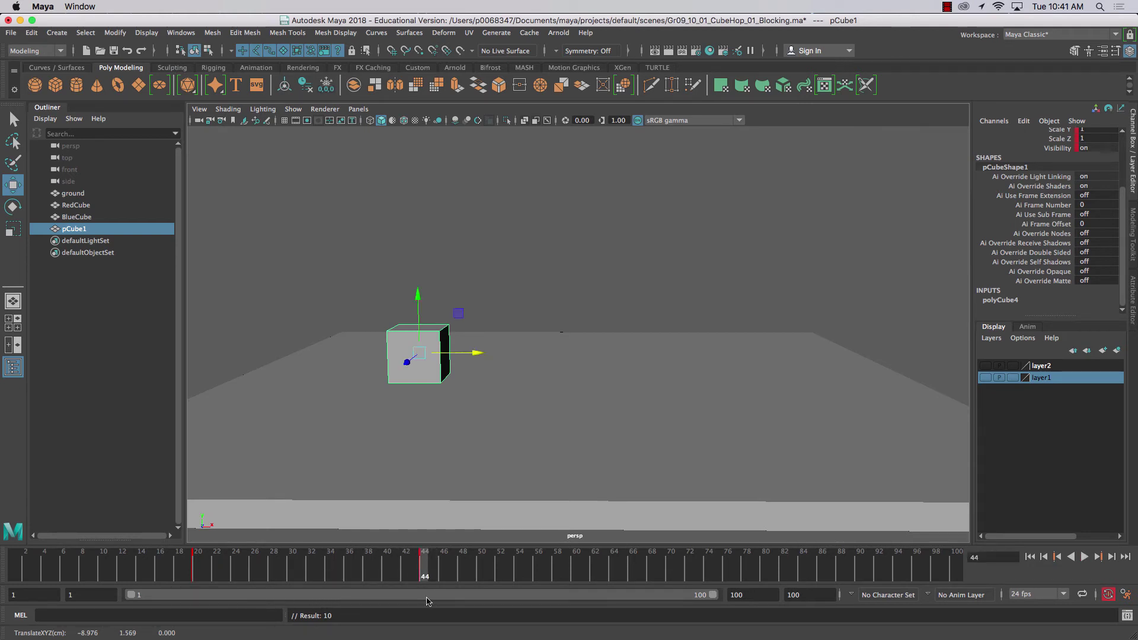
{"action": "left_click_drag", "start_coordinate": [476, 353], "coordinate": [752, 354]}
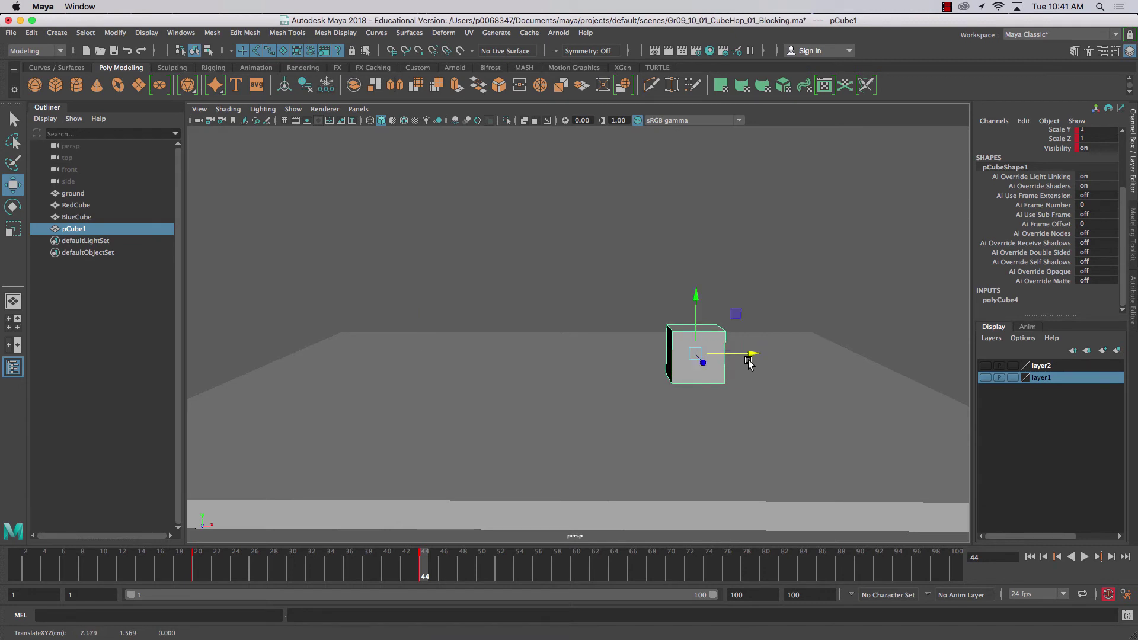
{"action": "left_click_drag", "start_coordinate": [393, 561], "coordinate": [308, 594]}
{"action": "left_click_drag", "start_coordinate": [557, 295], "coordinate": [558, 197]}
{"action": "left_click_drag", "start_coordinate": [308, 578], "coordinate": [424, 595]}
{"action": "left_click", "coordinate": [196, 571]}
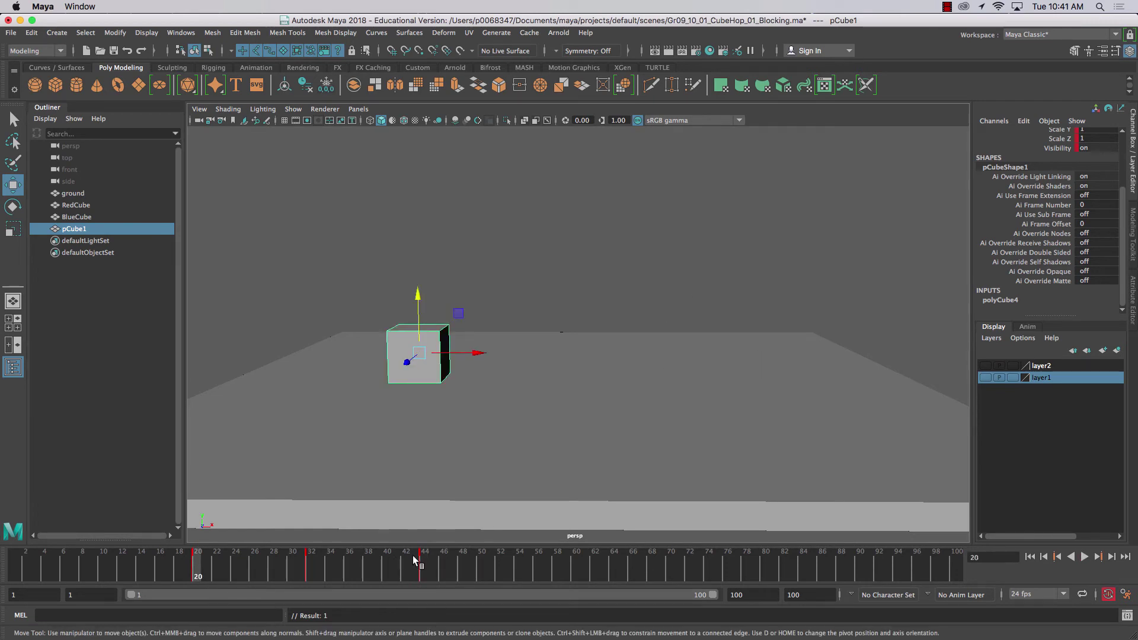
{"action": "left_click", "coordinate": [429, 568]}
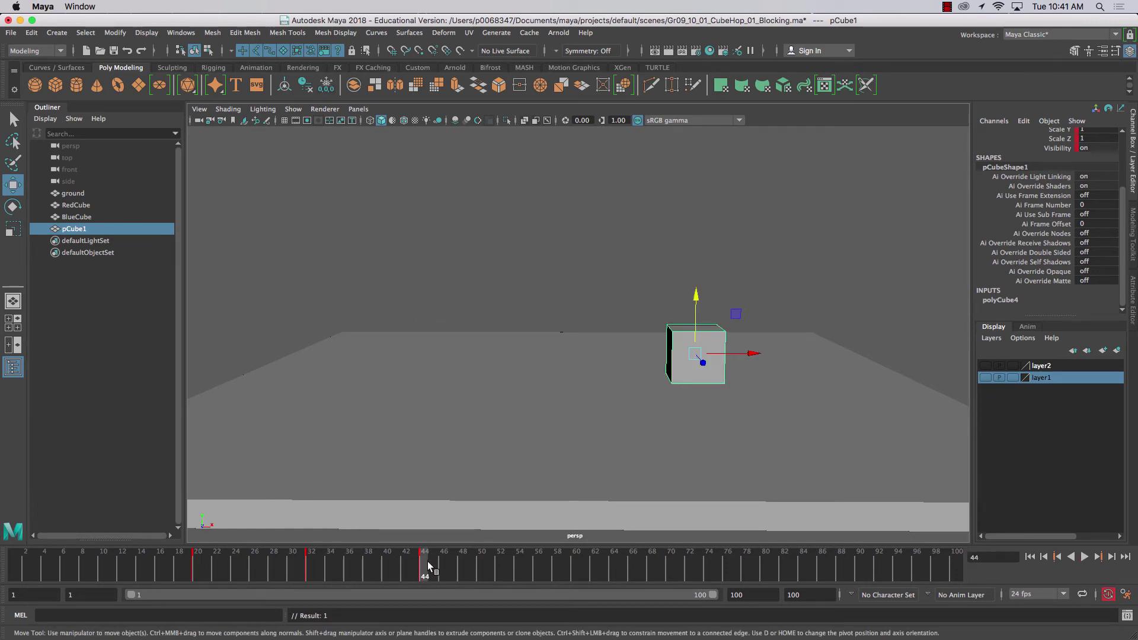
- Copy pCube1's starting key at frame 20 and paste it at frame 23
{"action": "left_click", "coordinate": [195, 569]}
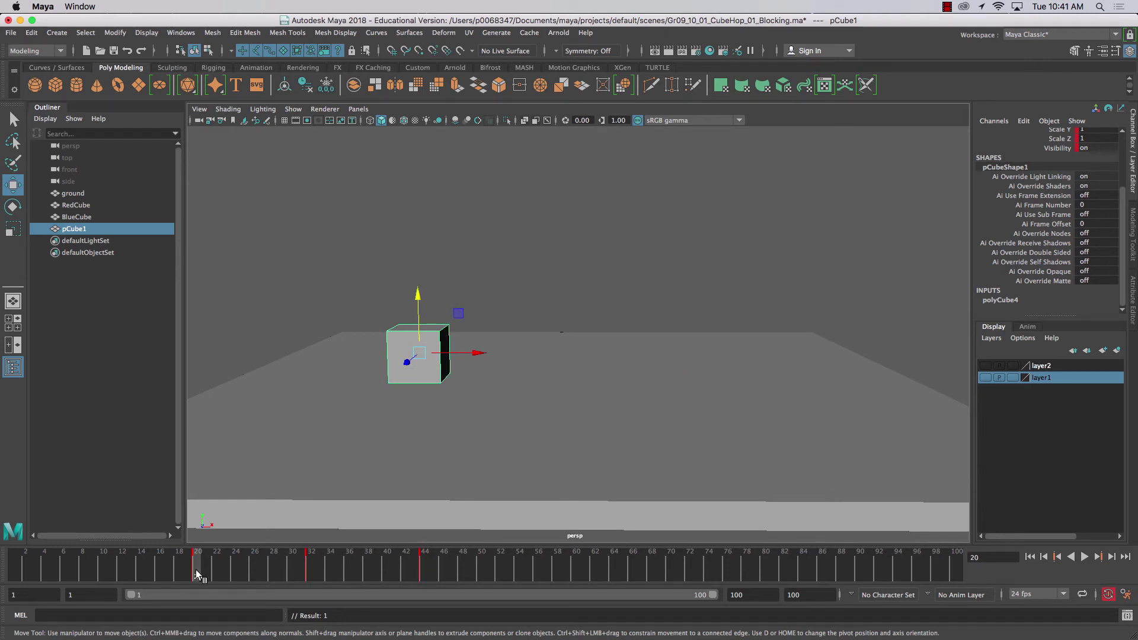
{"action": "right_click", "coordinate": [196, 570]}
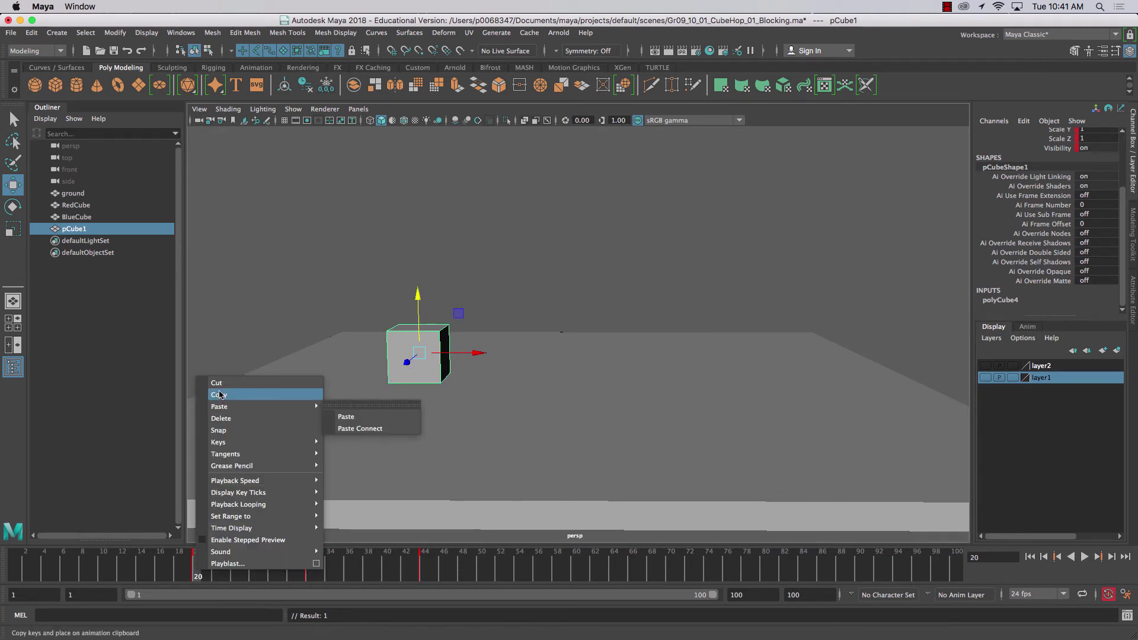
{"action": "left_click", "coordinate": [220, 395]}
{"action": "left_click", "coordinate": [224, 566]}
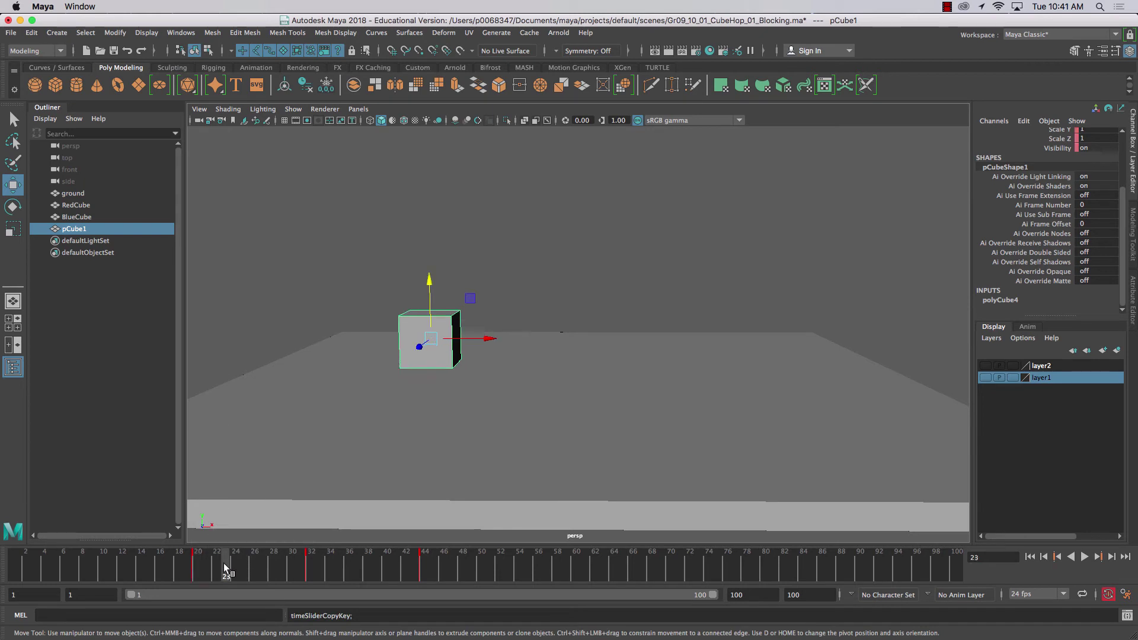
{"action": "right_click", "coordinate": [225, 566]}
{"action": "mouse_move", "coordinate": [285, 401]}
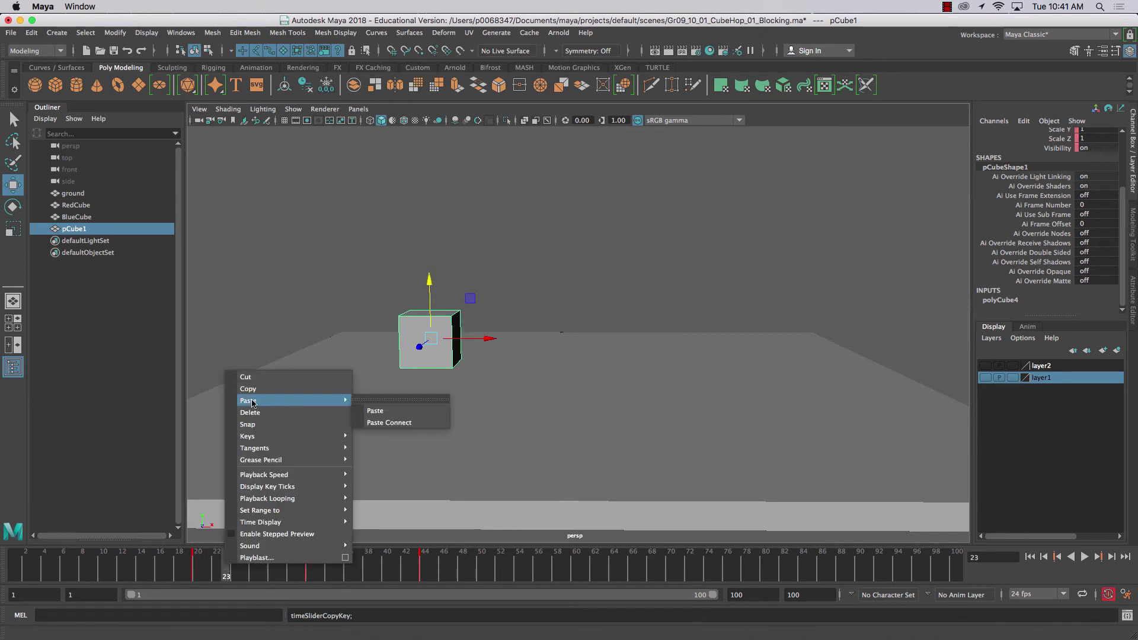
{"action": "left_click", "coordinate": [376, 411]}
- Squash pCube1 at frame 23 to a scale of about 1.18, 0.57, 1.14 and lower it to Translate Y about 0.95
{"action": "key", "text": "r"}
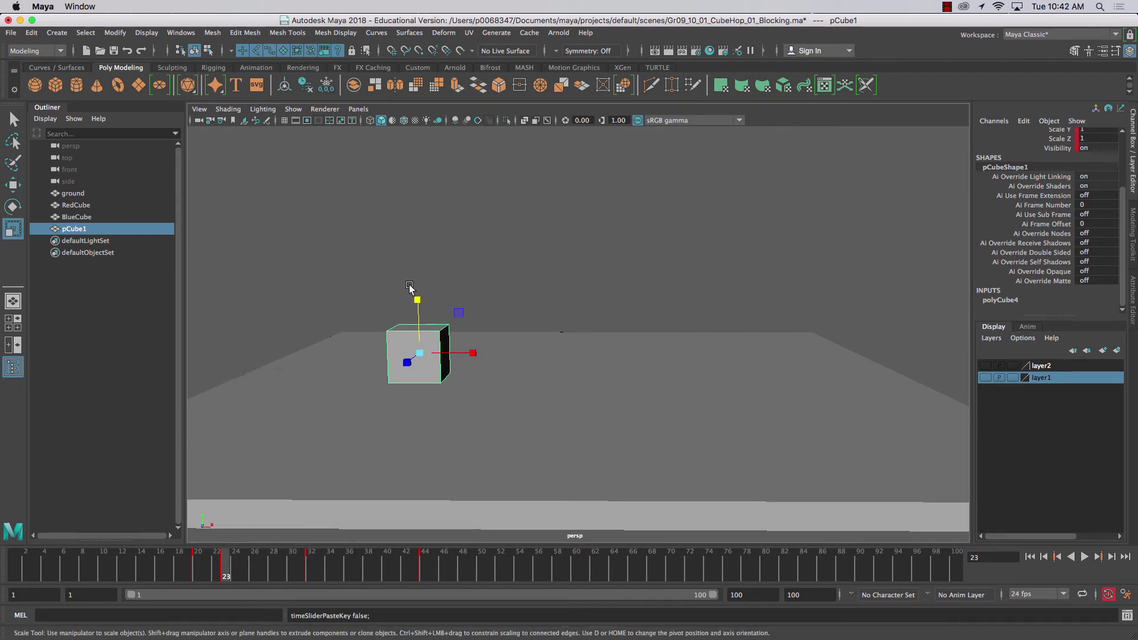
{"action": "left_click_drag", "start_coordinate": [418, 295], "coordinate": [417, 319]}
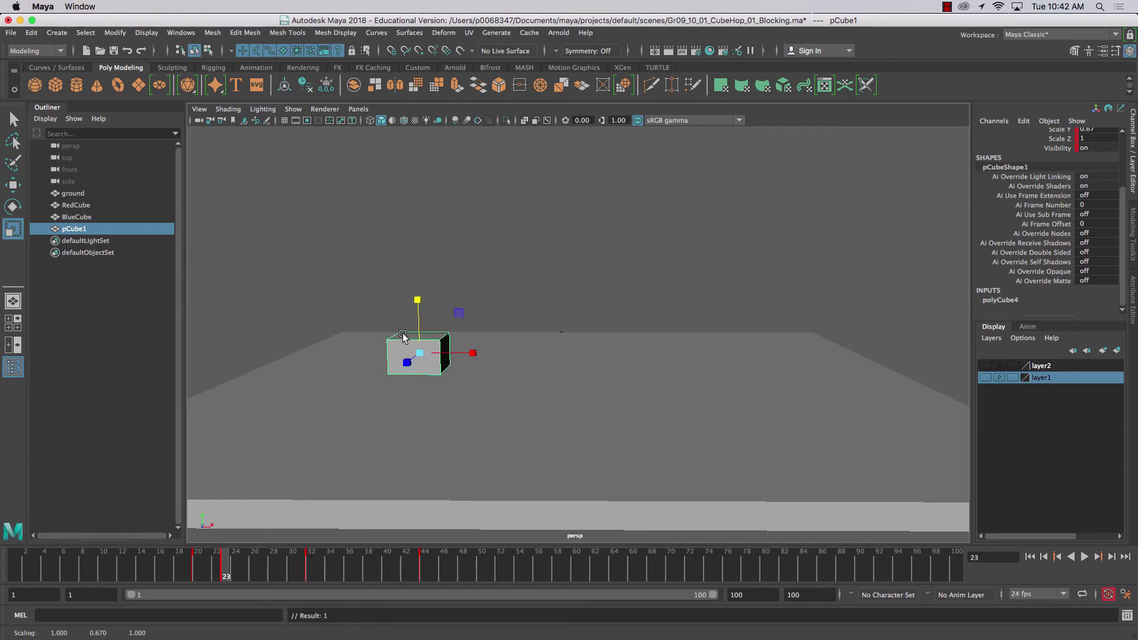
{"action": "left_click_drag", "start_coordinate": [406, 362], "coordinate": [472, 354]}
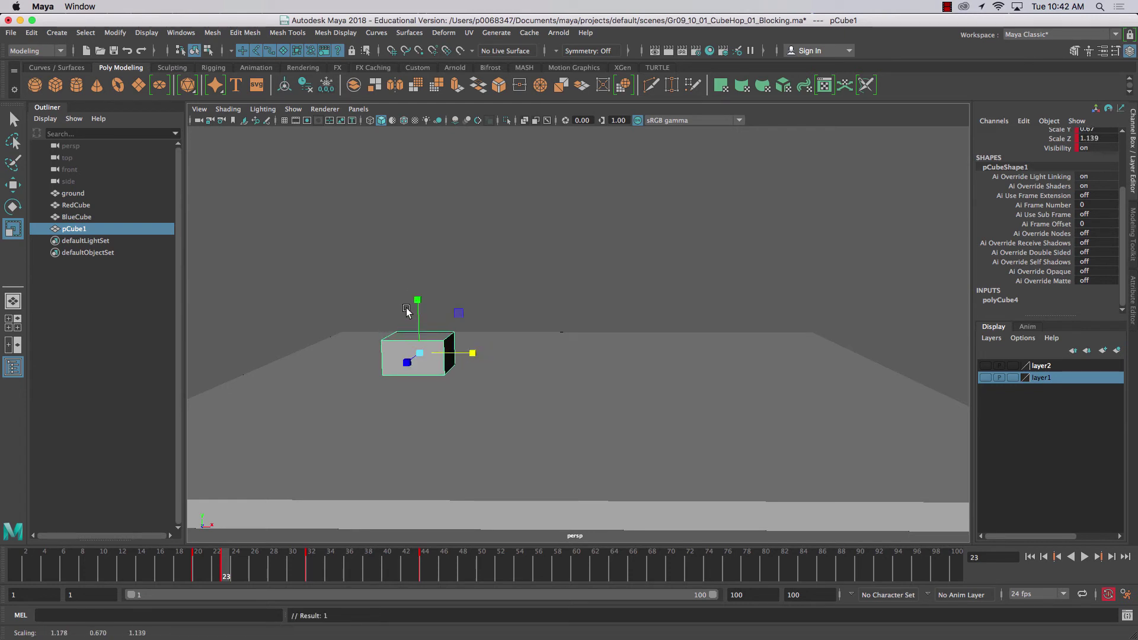
{"action": "left_click_drag", "start_coordinate": [418, 300], "coordinate": [418, 304]}
{"action": "key", "text": "w"}
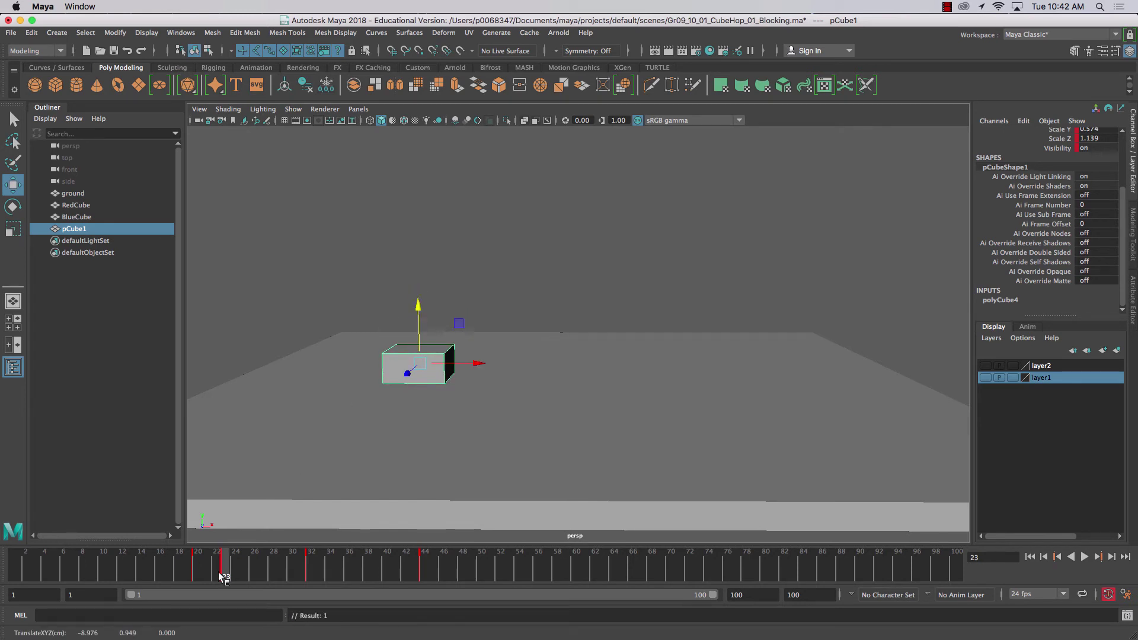
{"action": "key", "text": "alt+v"}
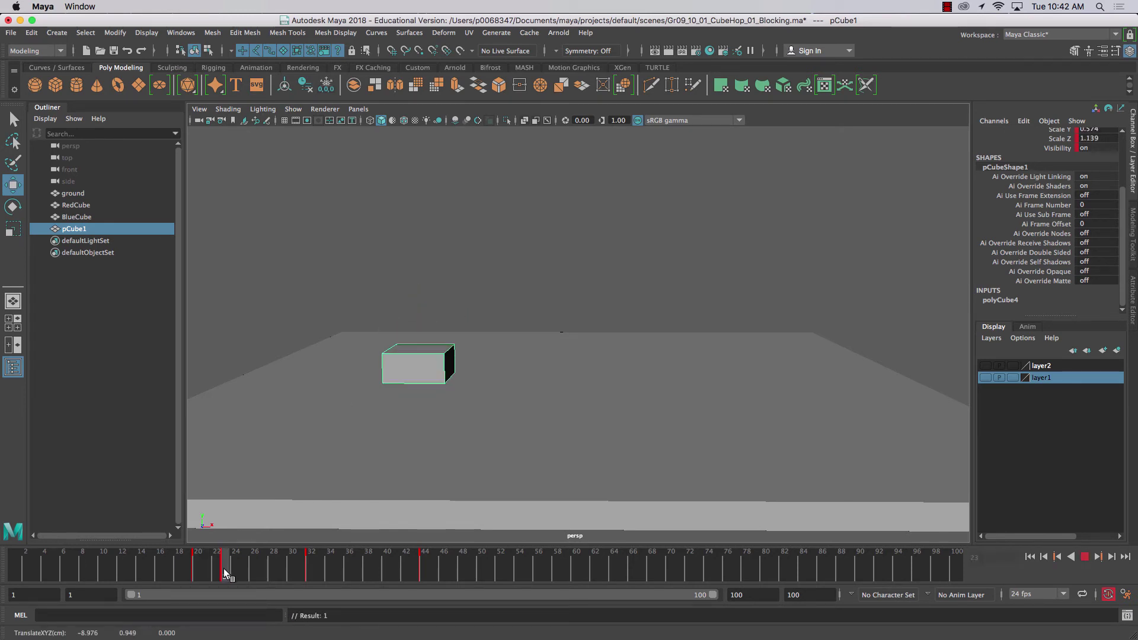
{"action": "key", "text": "alt+v"}
- Copy pCube1's squashed key at frame 23 and paste it at frame 25 to hold the pose
{"action": "right_click", "coordinate": [223, 568]}
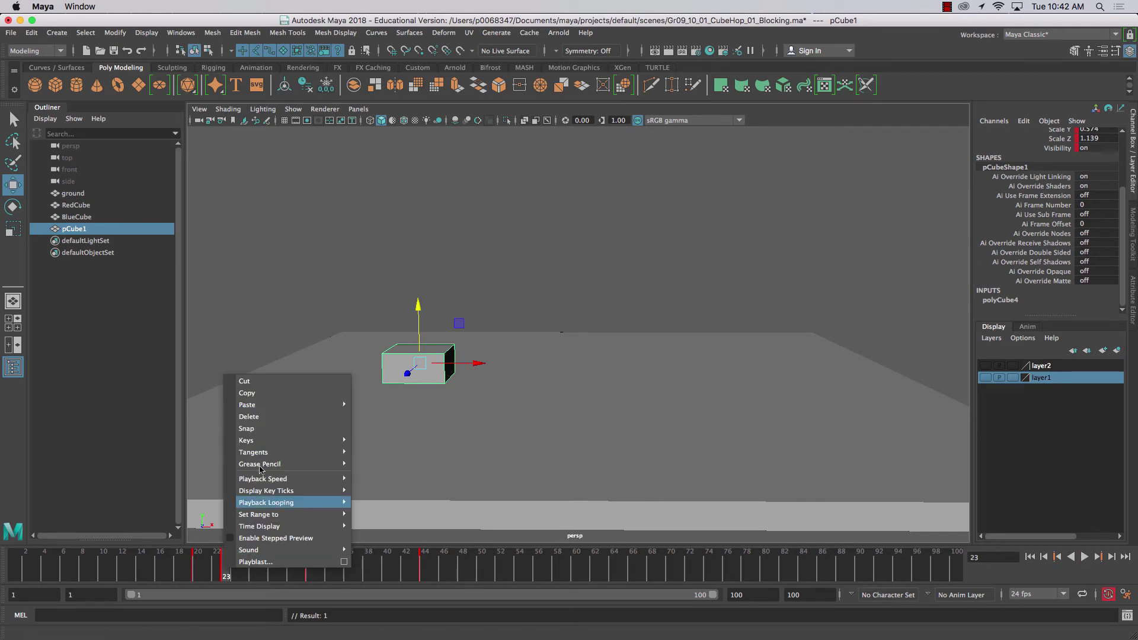
{"action": "left_click", "coordinate": [254, 393]}
{"action": "left_click", "coordinate": [240, 564]}
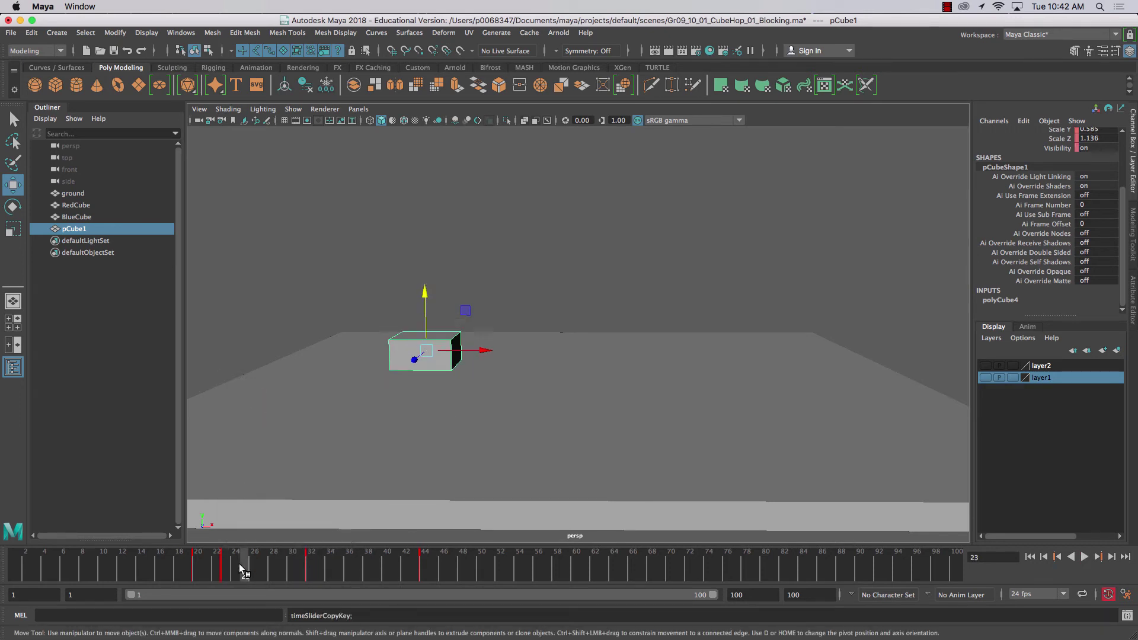
{"action": "right_click", "coordinate": [237, 560]}
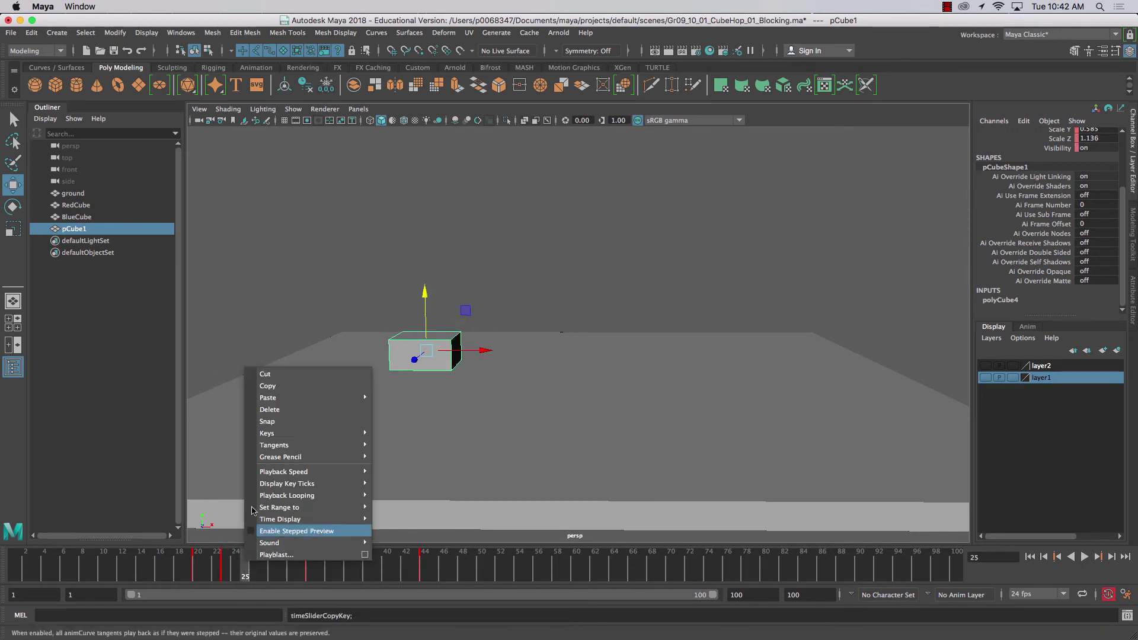
{"action": "mouse_move", "coordinate": [287, 403]}
{"action": "left_click", "coordinate": [395, 408]}
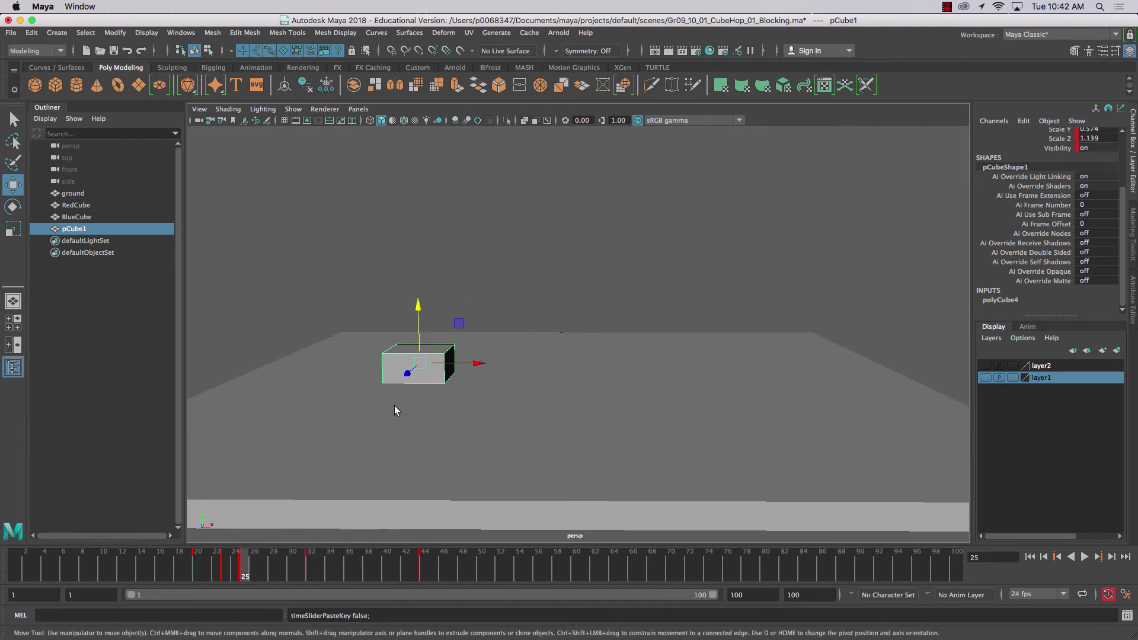
- Copy pCube1's squashed key at frame 25 and paste it at frame 27
{"action": "right_click", "coordinate": [245, 570]}
{"action": "left_click", "coordinate": [290, 395]}
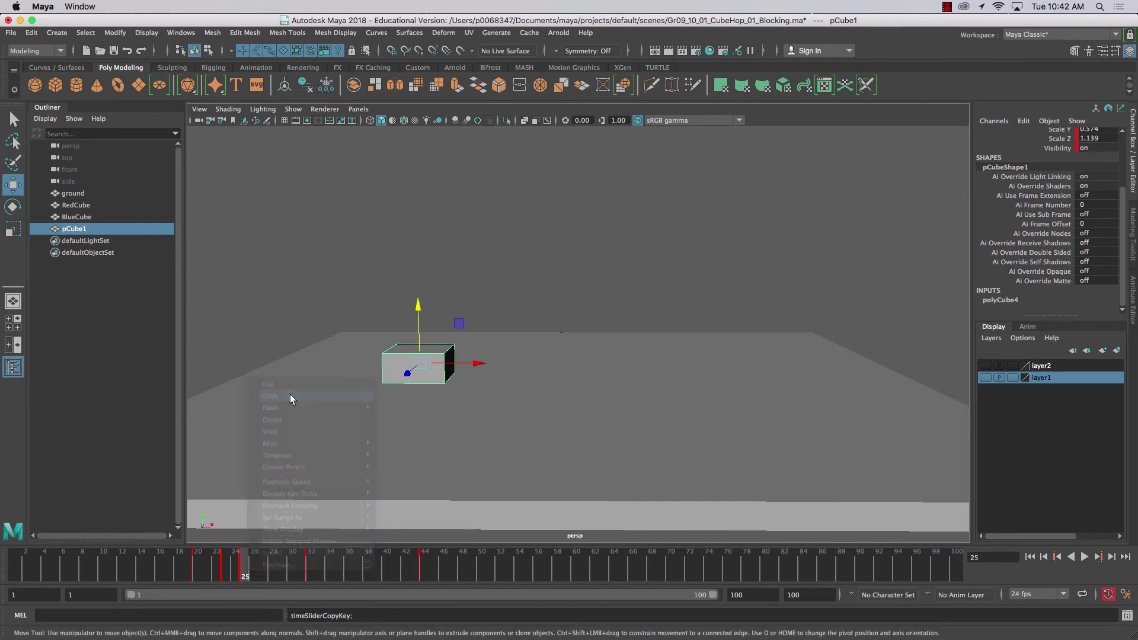
{"action": "right_click", "coordinate": [261, 557]}
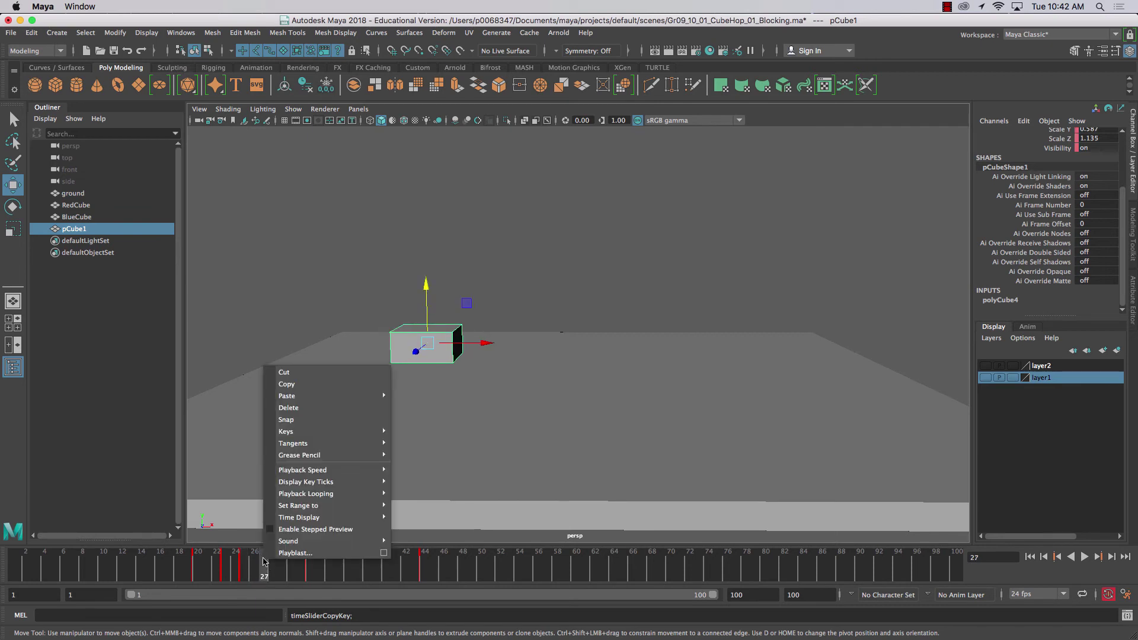
{"action": "mouse_move", "coordinate": [349, 398]}
{"action": "left_click", "coordinate": [418, 404]}
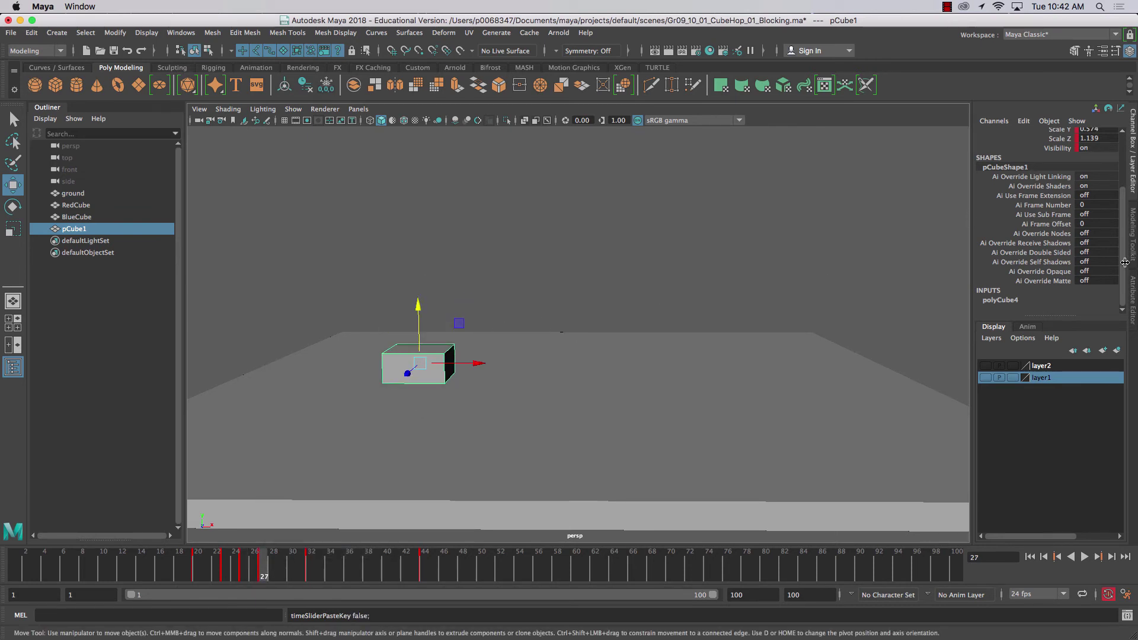
- Reset pCube1's Scale X, Y and Z to 1 at frame 27
{"action": "scroll", "coordinate": [1125, 263], "scroll_direction": "up", "scroll_amount": 3}
{"action": "left_click_drag", "start_coordinate": [1091, 200], "coordinate": [1096, 218]}
{"action": "type", "text": "1"}
{"action": "key", "text": "Return"}
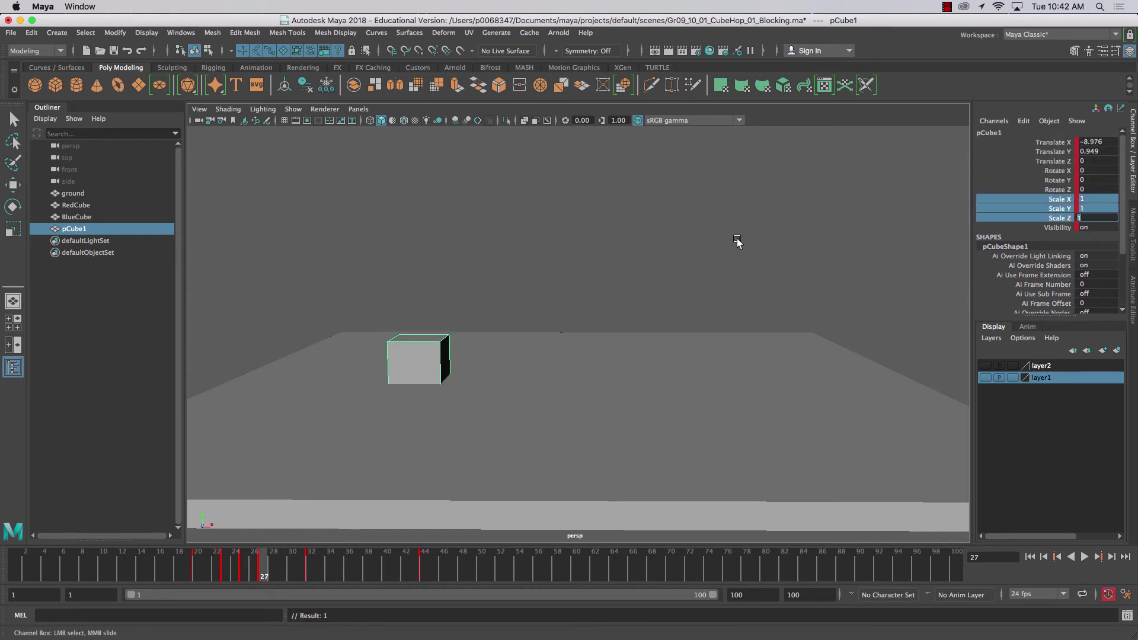
- Pose pCube1's take-off at frame 27: scale about 0.77, 2.2, 0.91, Rotate Z about -40.4, moved to about X -7.59, Y 3.33
{"action": "key", "text": "w"}
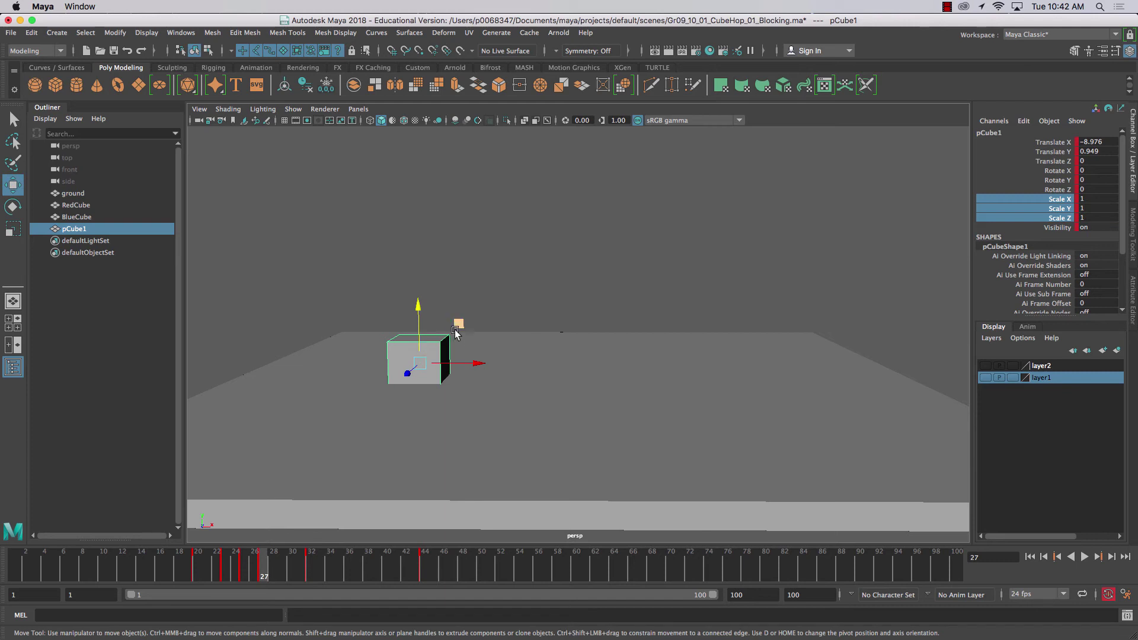
{"action": "left_click_drag", "start_coordinate": [418, 331], "coordinate": [410, 249]}
{"action": "key", "text": "r"}
{"action": "left_click_drag", "start_coordinate": [471, 354], "coordinate": [482, 325]}
{"action": "key", "text": "w"}
{"action": "key", "text": "e"}
{"action": "key", "text": "w"}
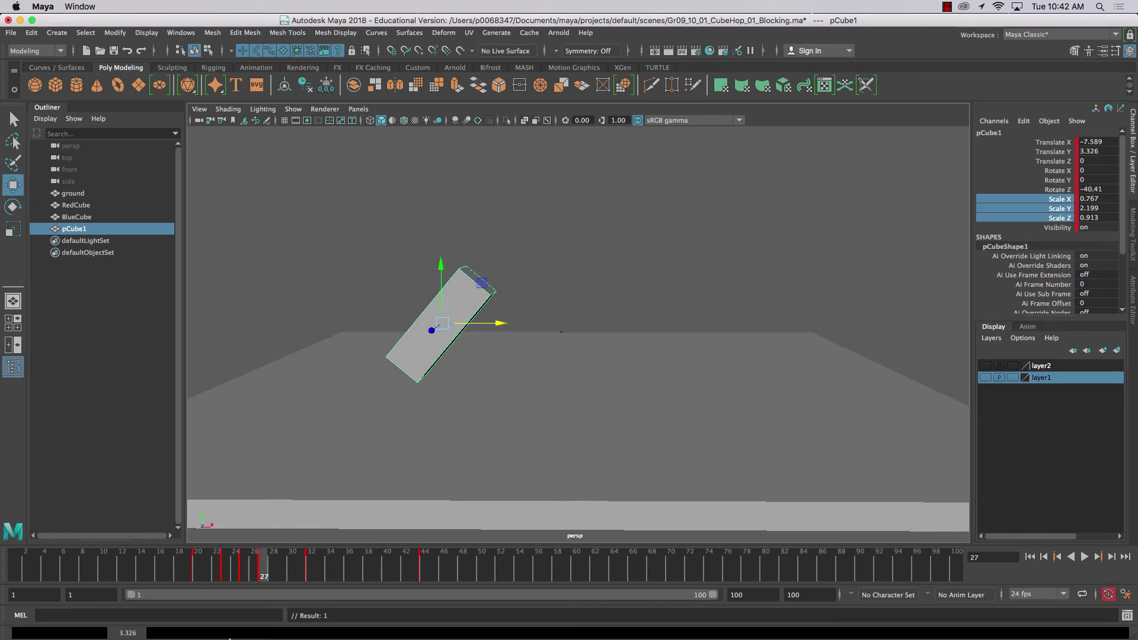
{"action": "mouse_move", "coordinate": [261, 576]}
{"action": "left_mouse_down"}
{"action": "mouse_move", "coordinate": [203, 575]}
{"action": "mouse_move", "coordinate": [293, 575]}
{"action": "mouse_move", "coordinate": [197, 571]}
{"action": "mouse_move", "coordinate": [276, 577]}
{"action": "mouse_move", "coordinate": [245, 576]}
{"action": "mouse_move", "coordinate": [264, 575]}
{"action": "left_mouse_up"}
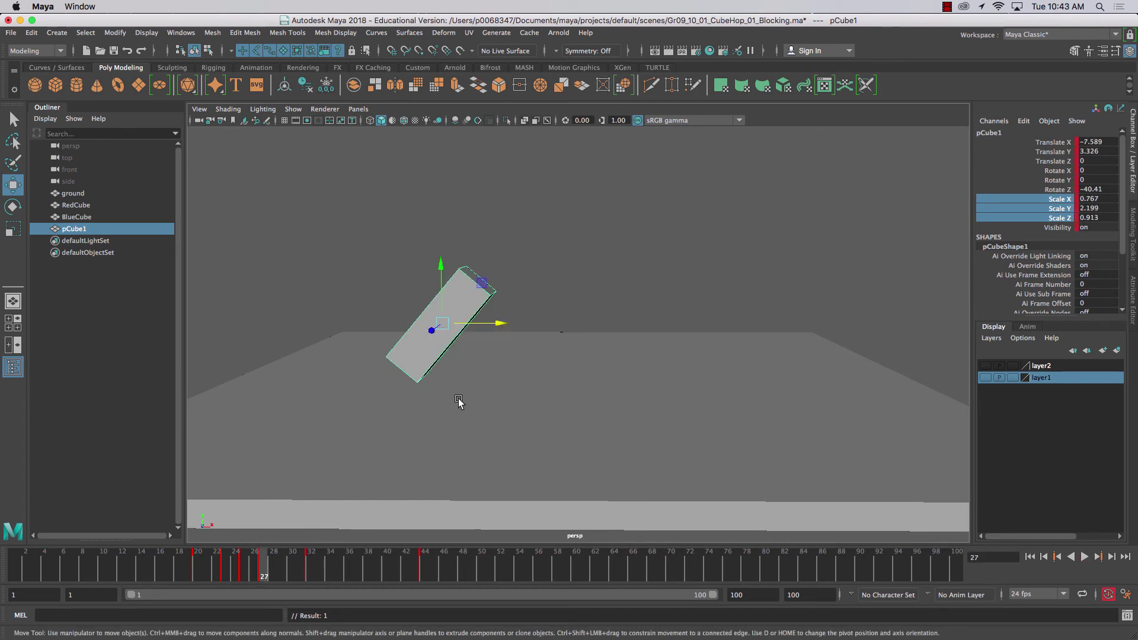
{"action": "left_click_drag", "start_coordinate": [399, 325], "coordinate": [399, 322], "text": "alt"}
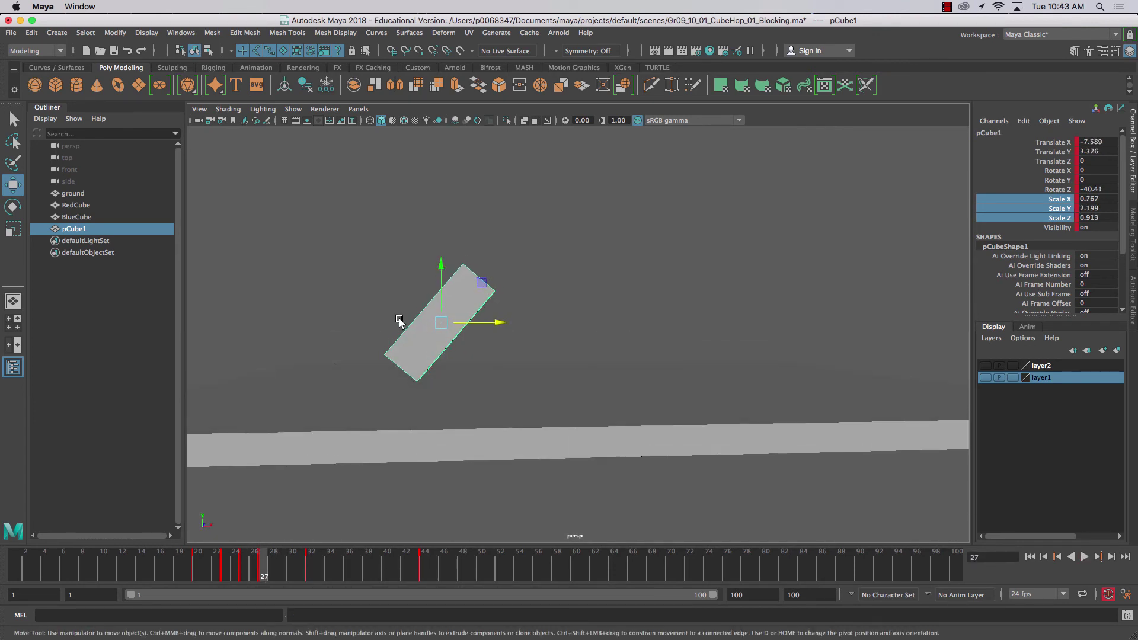
- Shift pCube1 to about X -7.18 at frame 27, and reset its Scale X, Y and Z to 1 at frame 32
{"action": "left_click_drag", "start_coordinate": [488, 323], "coordinate": [503, 322]}
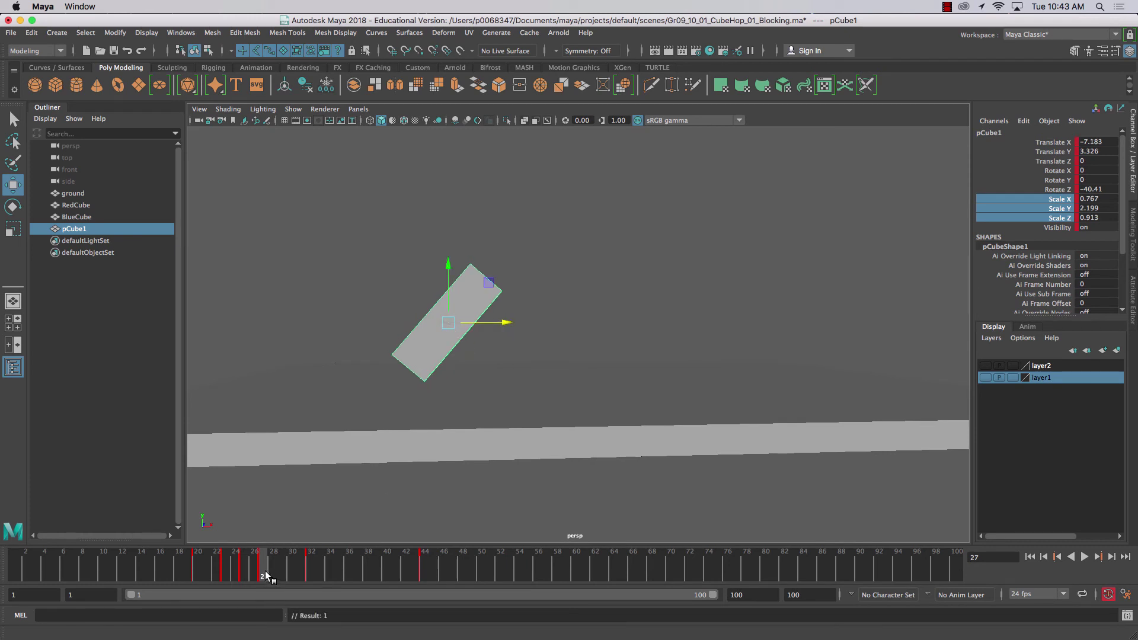
{"action": "left_click_drag", "start_coordinate": [265, 573], "coordinate": [308, 561]}
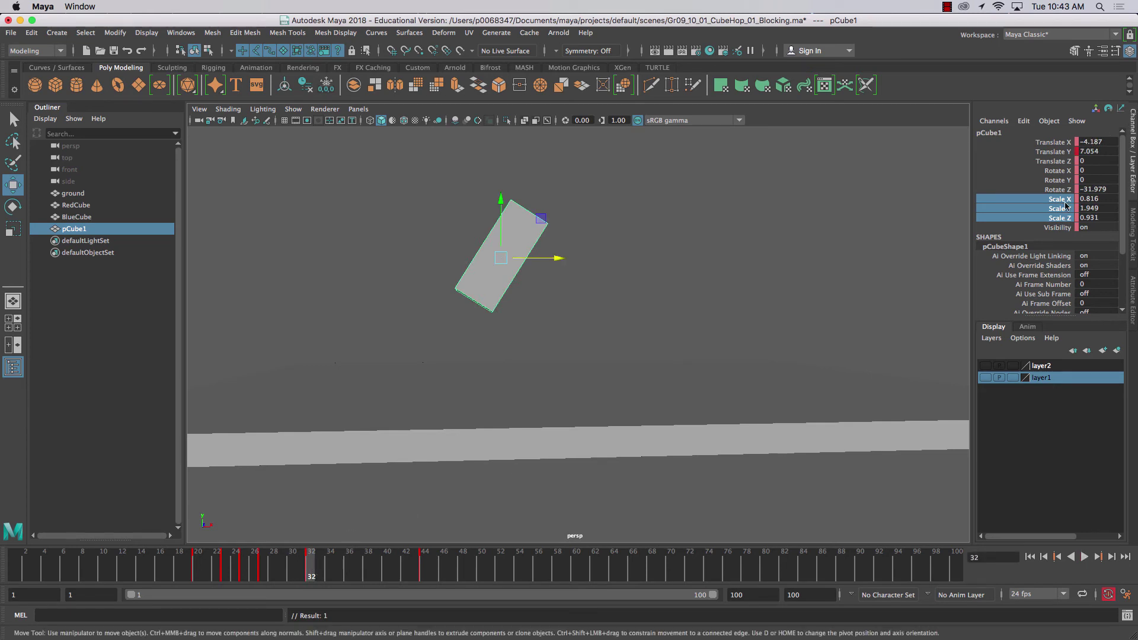
{"action": "left_click_drag", "start_coordinate": [1064, 202], "coordinate": [1105, 212]}
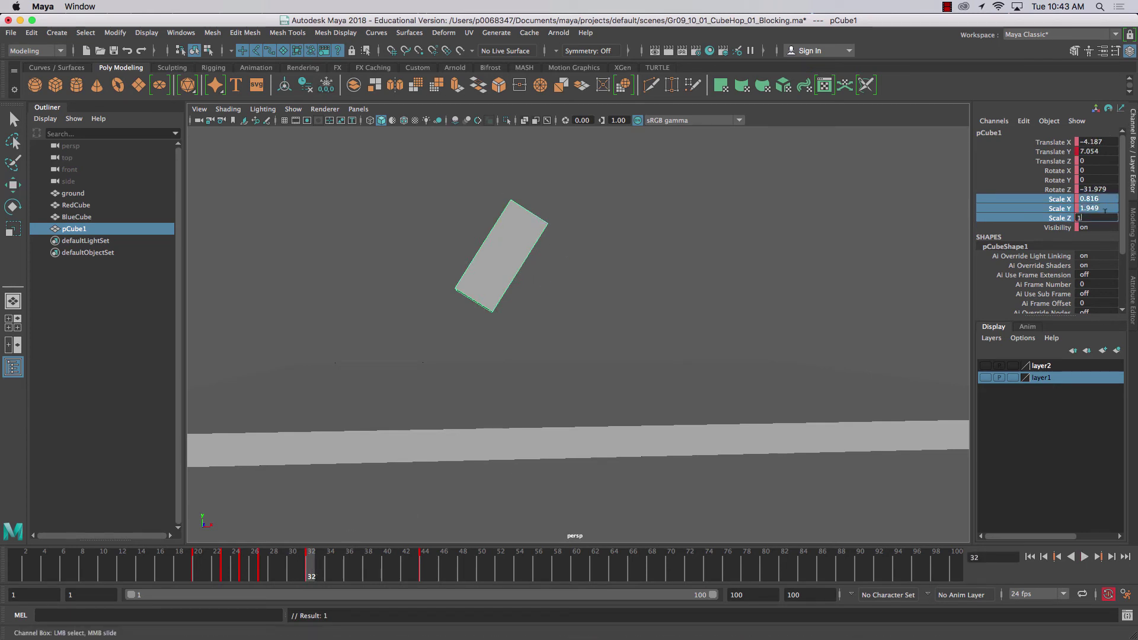
{"action": "key", "text": "Return"}
- Key pCube1 at frame 40 with Scale X, Y and Z at 1
{"action": "left_click_drag", "start_coordinate": [308, 578], "coordinate": [389, 571]}
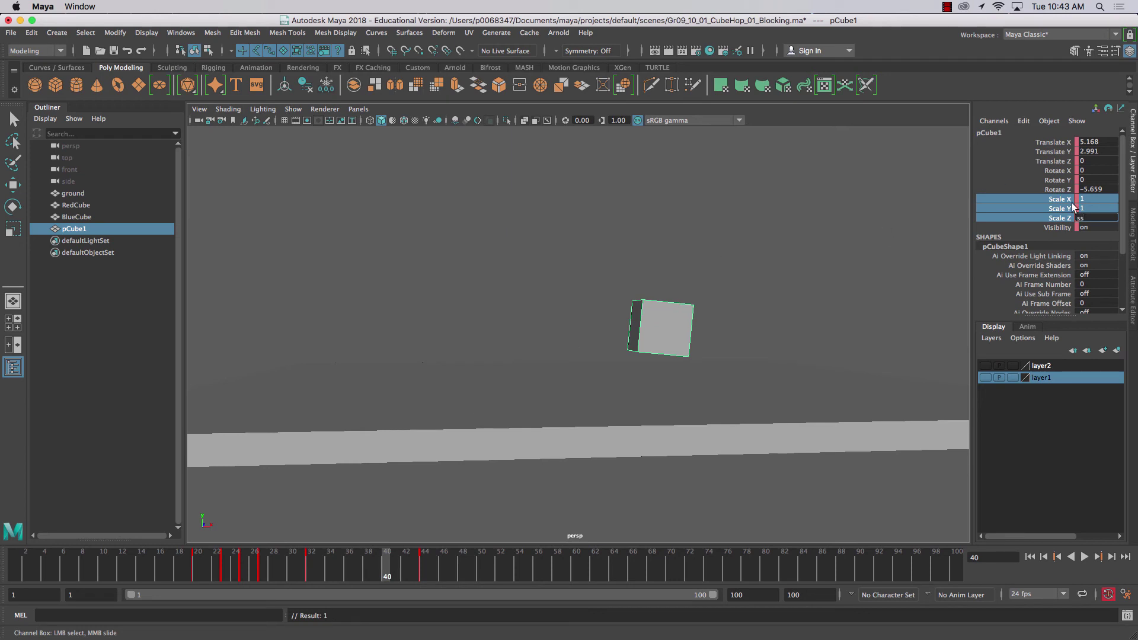
{"action": "left_click", "coordinate": [1031, 209]}
{"action": "left_click_drag", "start_coordinate": [1037, 200], "coordinate": [1098, 223]}
{"action": "left_click", "coordinate": [379, 567]}
{"action": "left_click", "coordinate": [398, 563]}
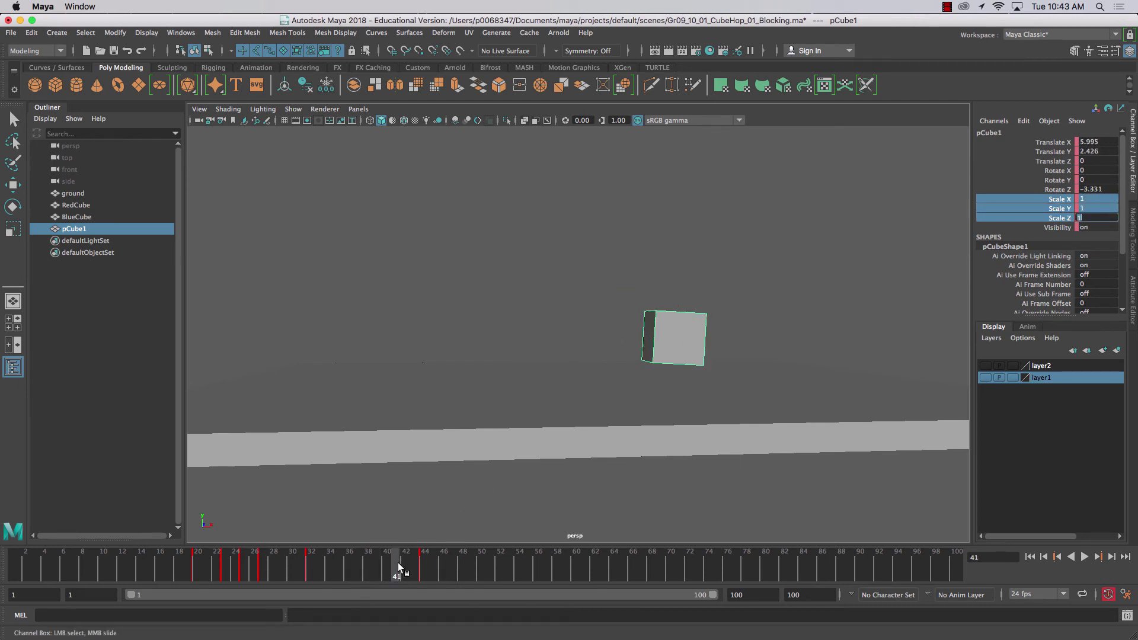
{"action": "left_click", "coordinate": [559, 327]}
{"action": "key", "text": "w"}
{"action": "left_click", "coordinate": [667, 330]}
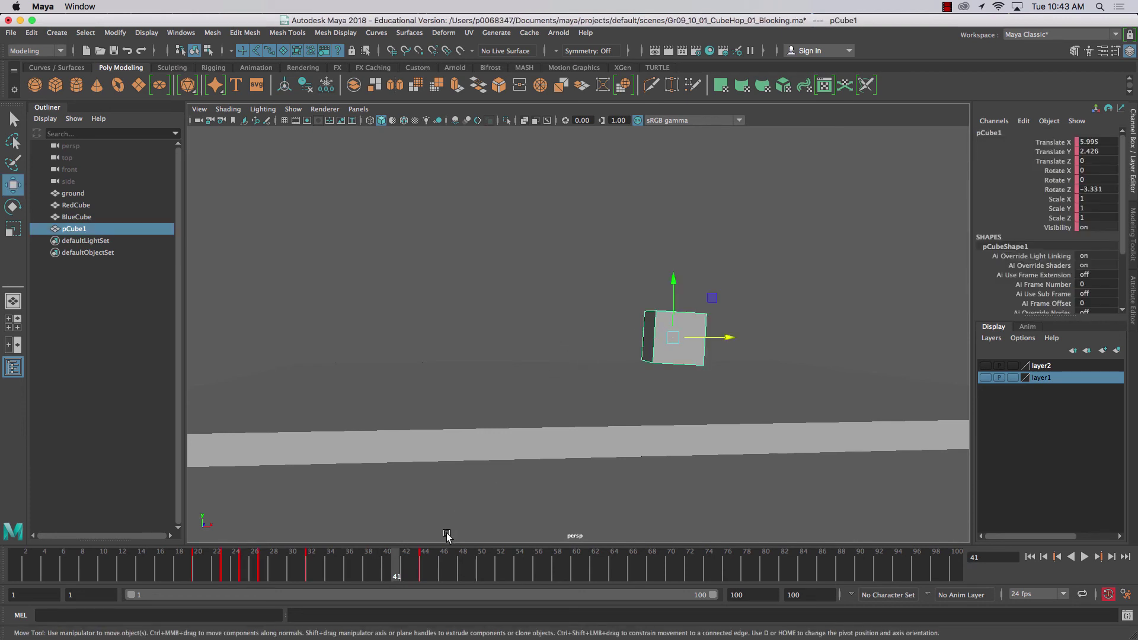
{"action": "left_click", "coordinate": [385, 568]}
{"action": "key", "text": "s"}
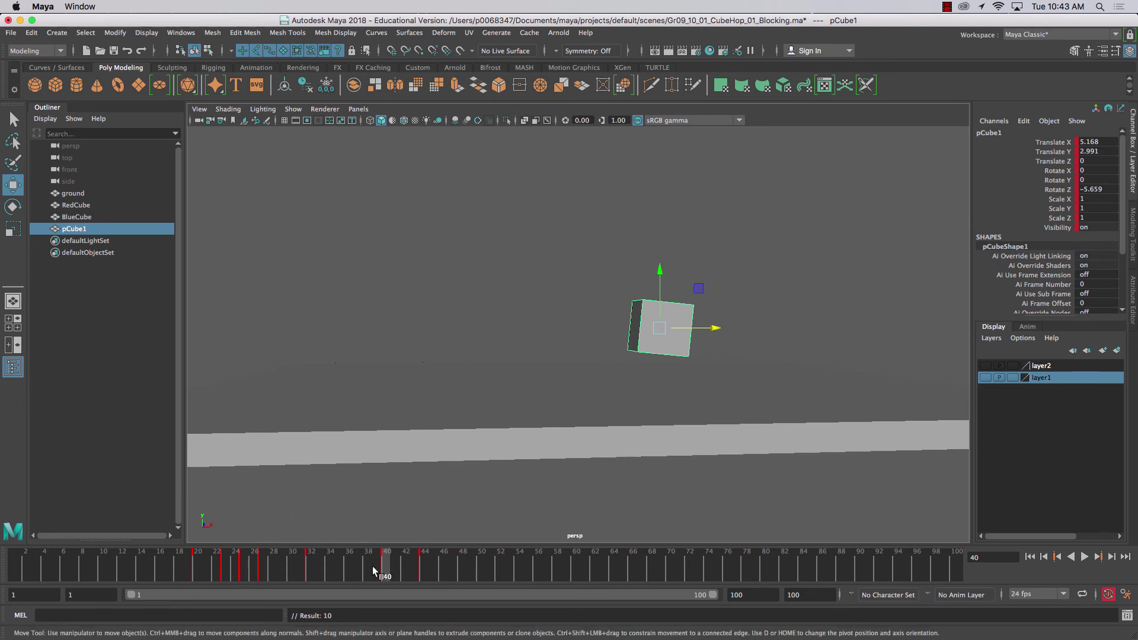
{"action": "left_click_drag", "start_coordinate": [1059, 203], "coordinate": [1056, 218]}
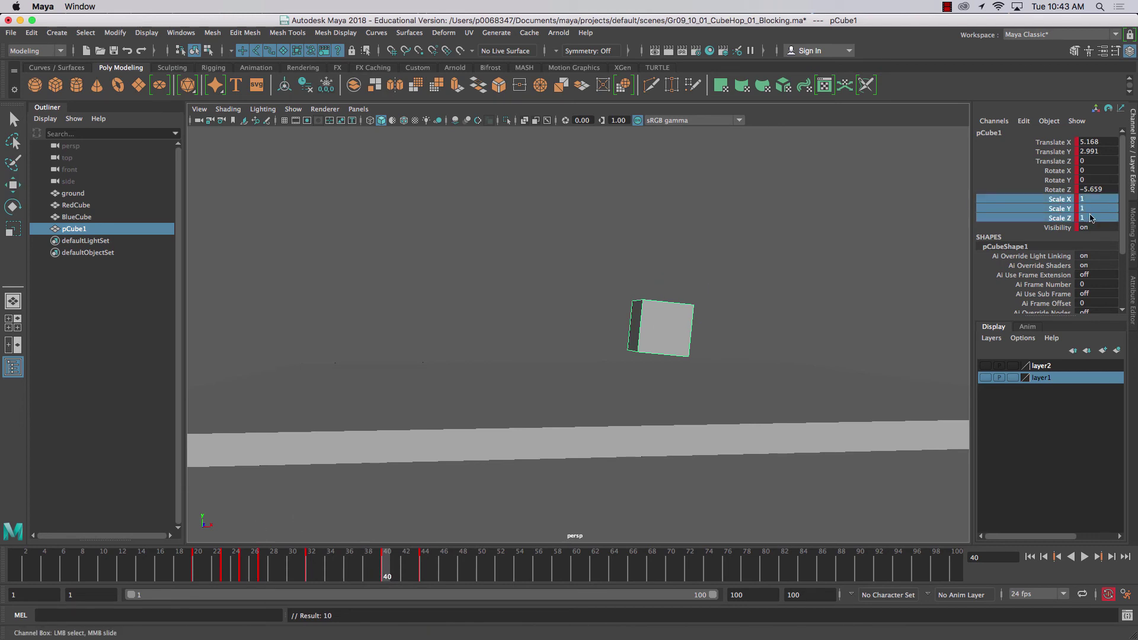
{"action": "right_click", "coordinate": [1053, 205]}
{"action": "left_click", "coordinate": [1044, 226]}
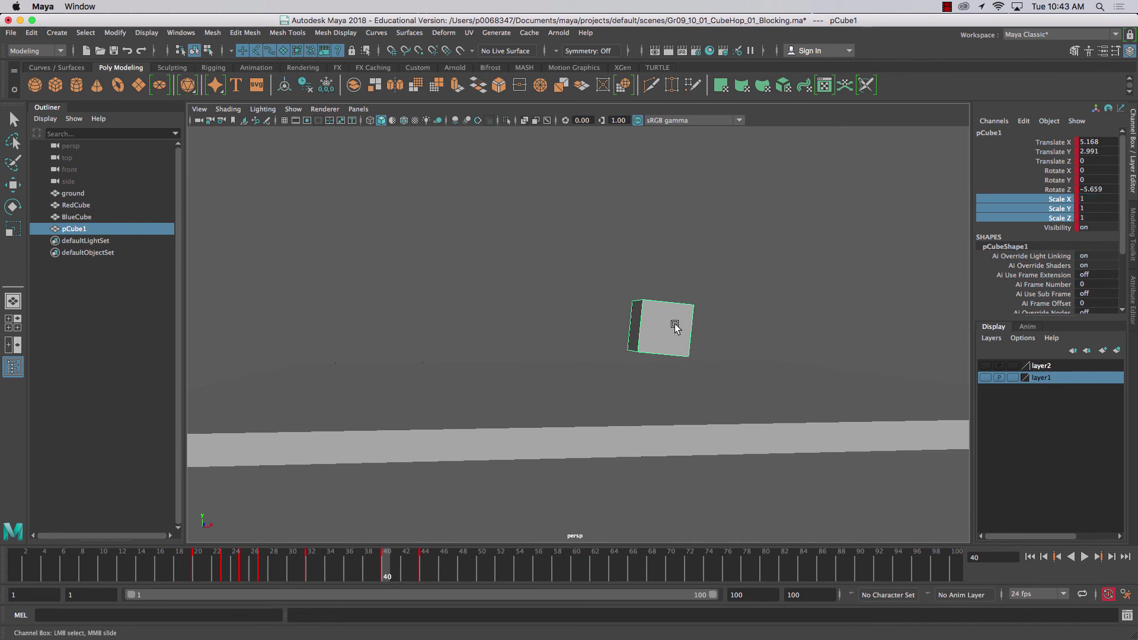
- Pose and key pCube1's pre-landing stretch at frame 40: Scale X about 1.87, Scale Y about 0.84, Rotate Z about -29.9
{"action": "left_click", "coordinate": [259, 570]}
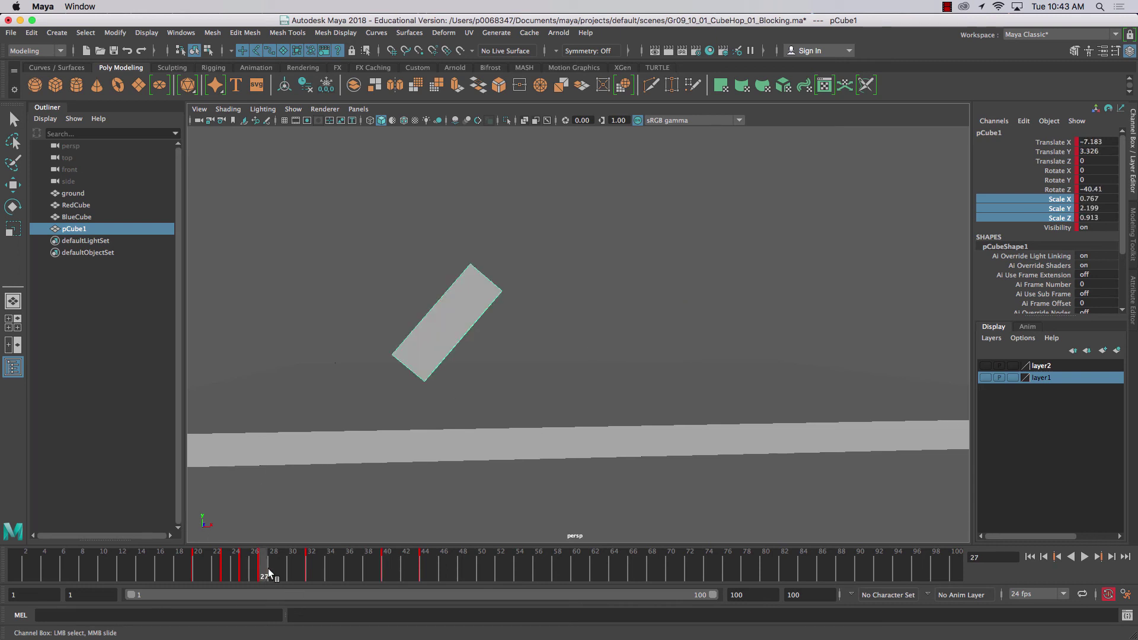
{"action": "left_click", "coordinate": [383, 568]}
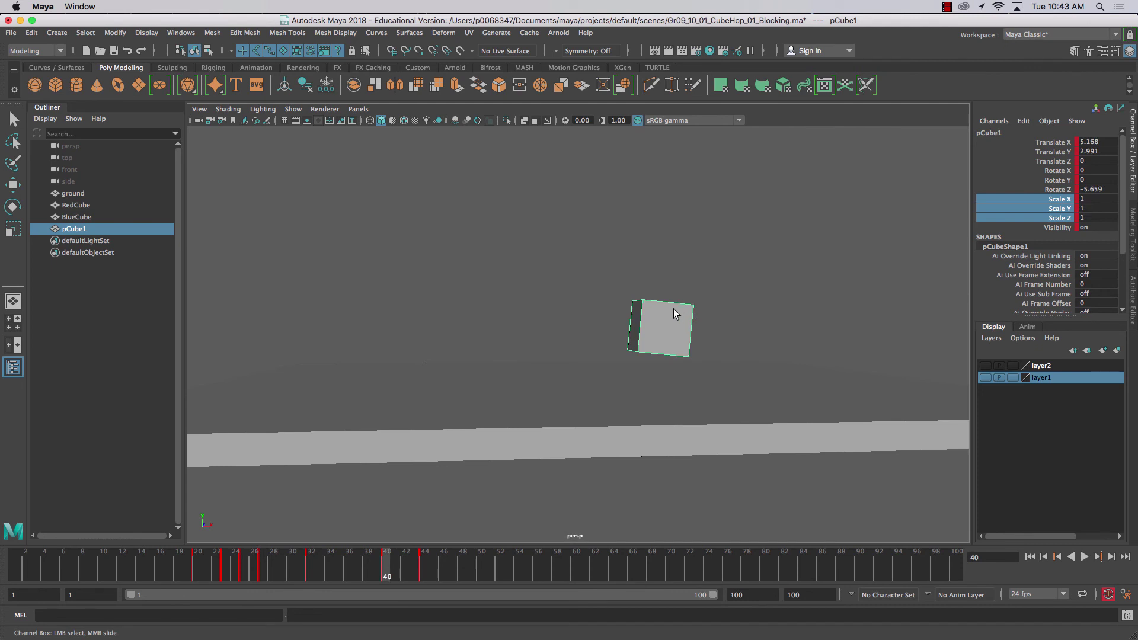
{"action": "key", "text": "r"}
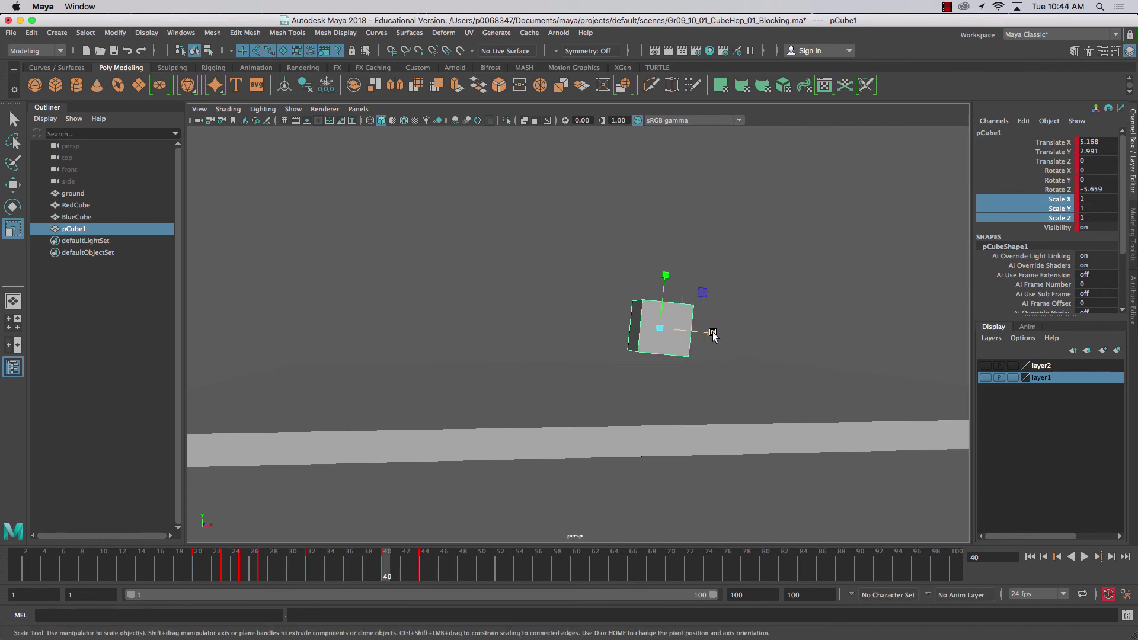
{"action": "left_click_drag", "start_coordinate": [711, 333], "coordinate": [763, 337]}
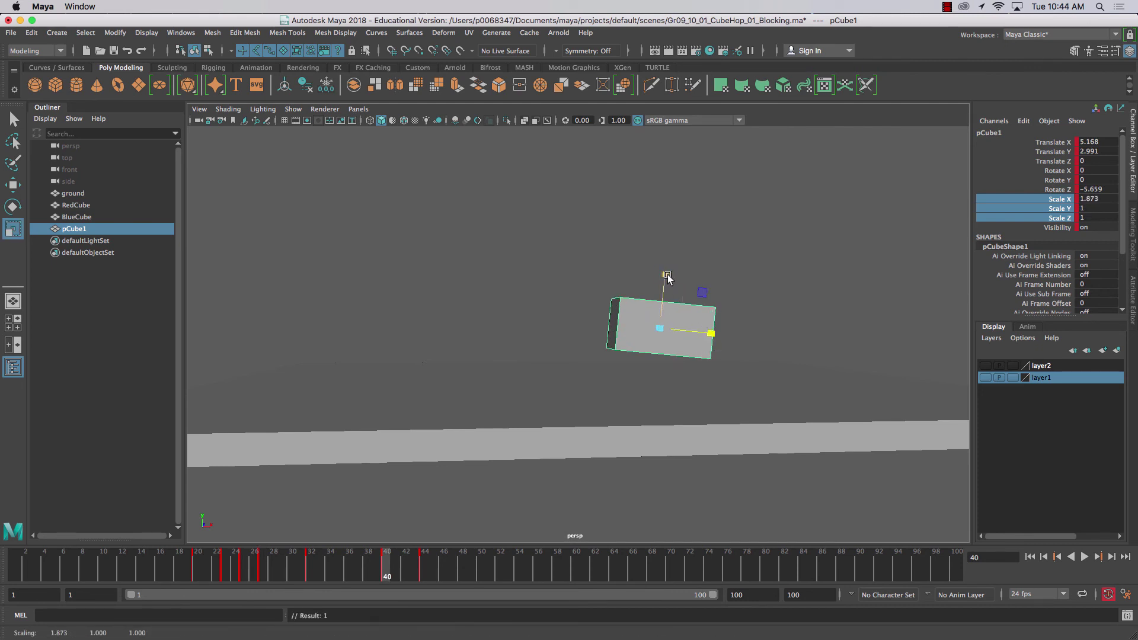
{"action": "left_click_drag", "start_coordinate": [665, 277], "coordinate": [619, 281]}
{"action": "key", "text": "e"}
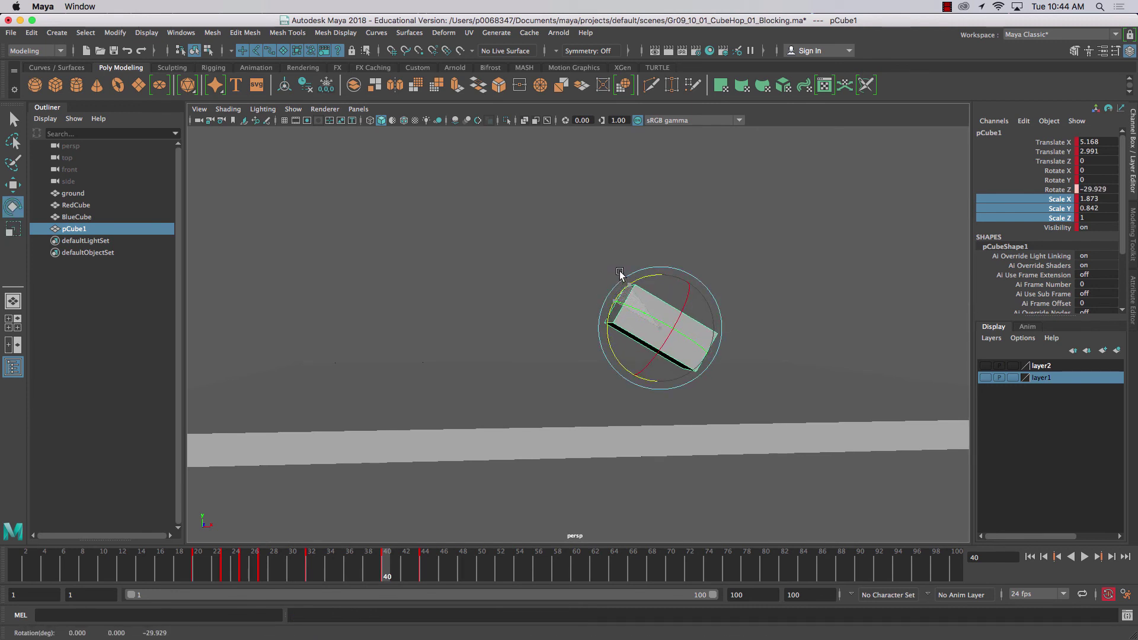
{"action": "key", "text": "s"}
- Copy pCube1's landing key at frame 44 and paste it at frame 49
{"action": "left_click_drag", "start_coordinate": [381, 574], "coordinate": [425, 571]}
{"action": "right_click", "coordinate": [425, 571]}
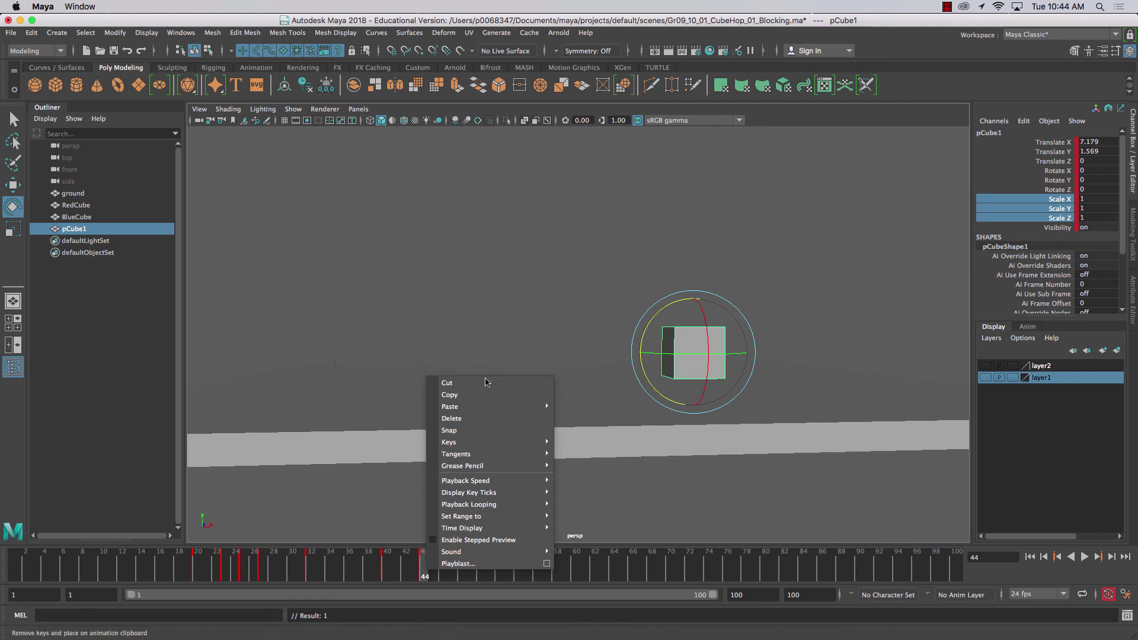
{"action": "left_click", "coordinate": [474, 394]}
{"action": "left_click", "coordinate": [470, 560]}
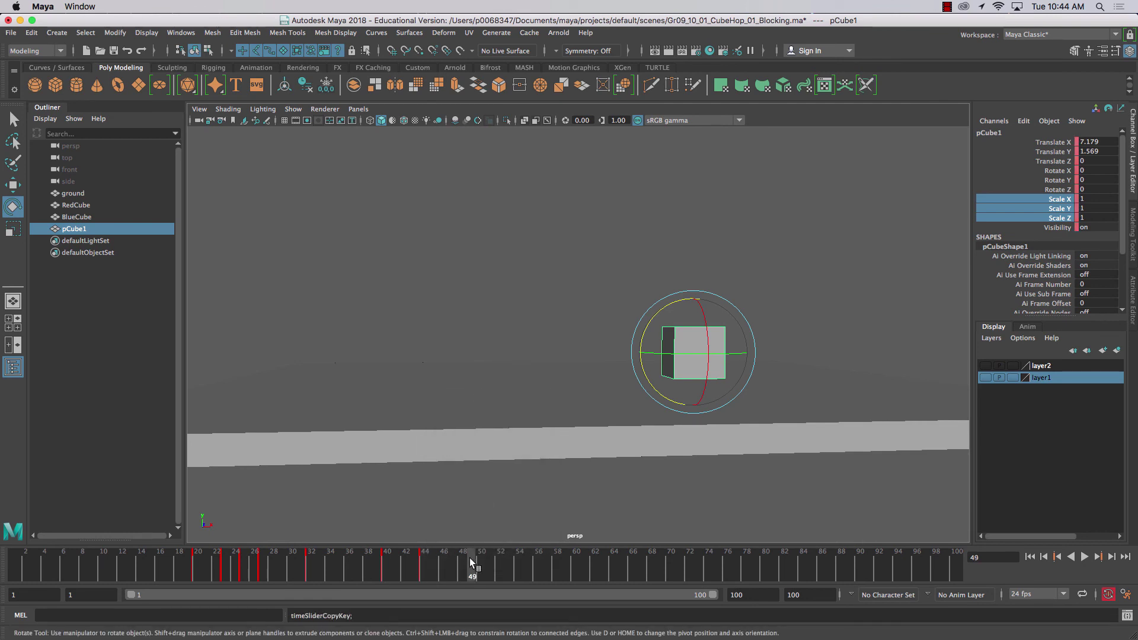
{"action": "right_click", "coordinate": [469, 557]}
{"action": "mouse_move", "coordinate": [516, 394]}
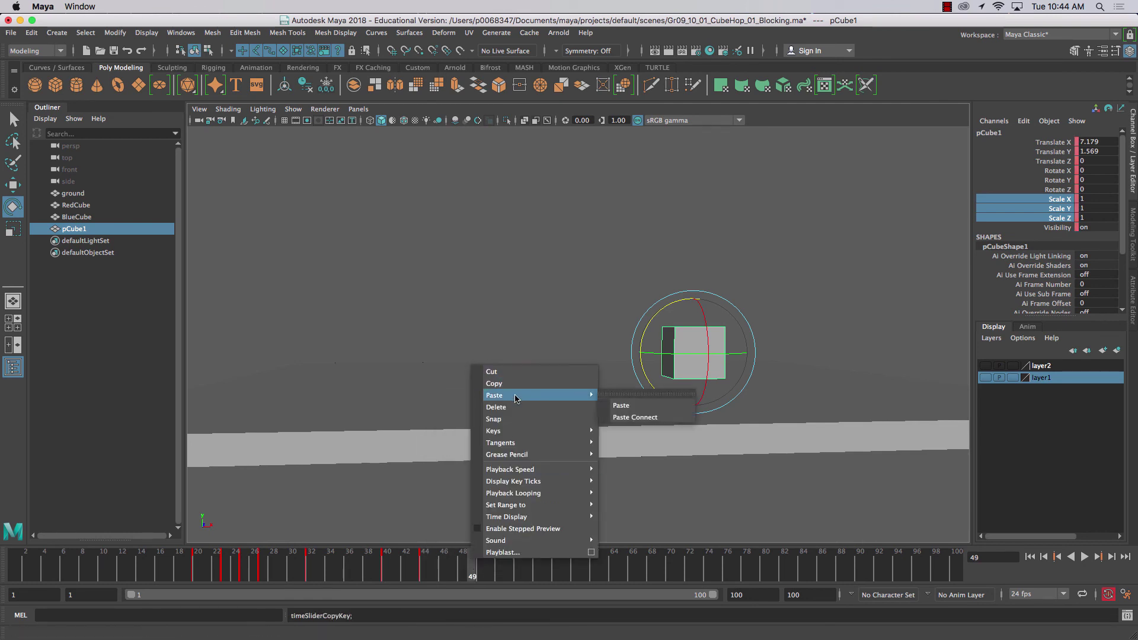
{"action": "left_click", "coordinate": [625, 406]}
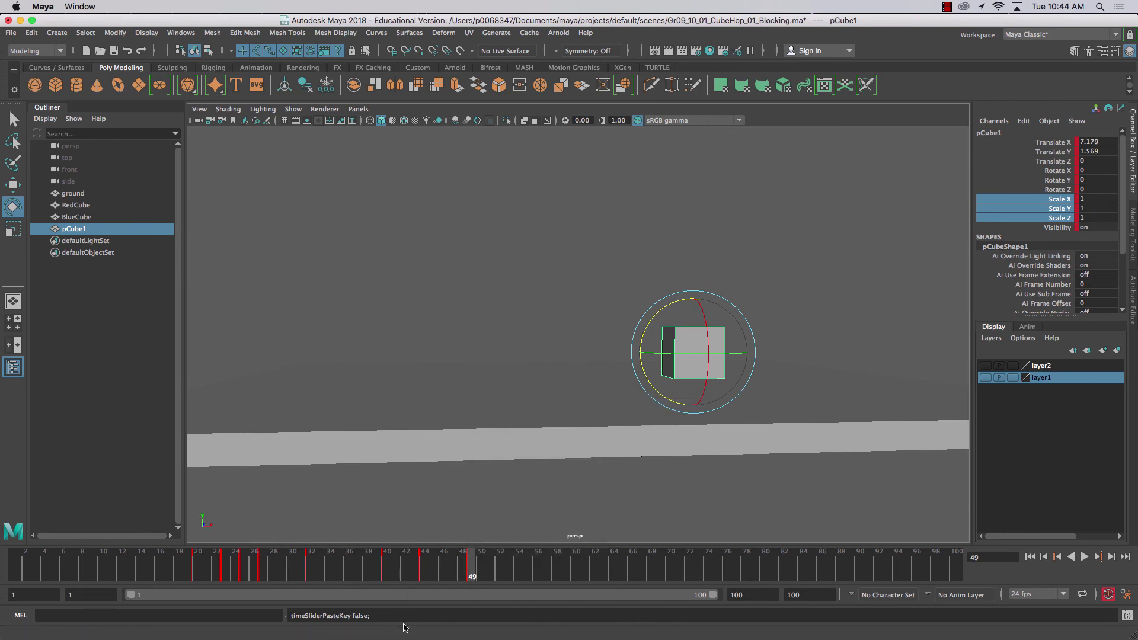
- Squash pCube1 at frame 44 to Scale X about 1.37 and Scale Y about 0.58, lowering it to about Y 0.86
{"action": "left_click", "coordinate": [423, 572]}
{"action": "key", "text": "r"}
{"action": "mouse_move", "coordinate": [693, 300]}
{"action": "left_mouse_down"}
{"action": "mouse_move", "coordinate": [696, 334]}
{"action": "mouse_move", "coordinate": [691, 313]}
{"action": "left_mouse_up"}
{"action": "mouse_move", "coordinate": [726, 354]}
{"action": "left_mouse_down"}
{"action": "mouse_move", "coordinate": [745, 351]}
{"action": "mouse_move", "coordinate": [730, 358]}
{"action": "left_mouse_up"}
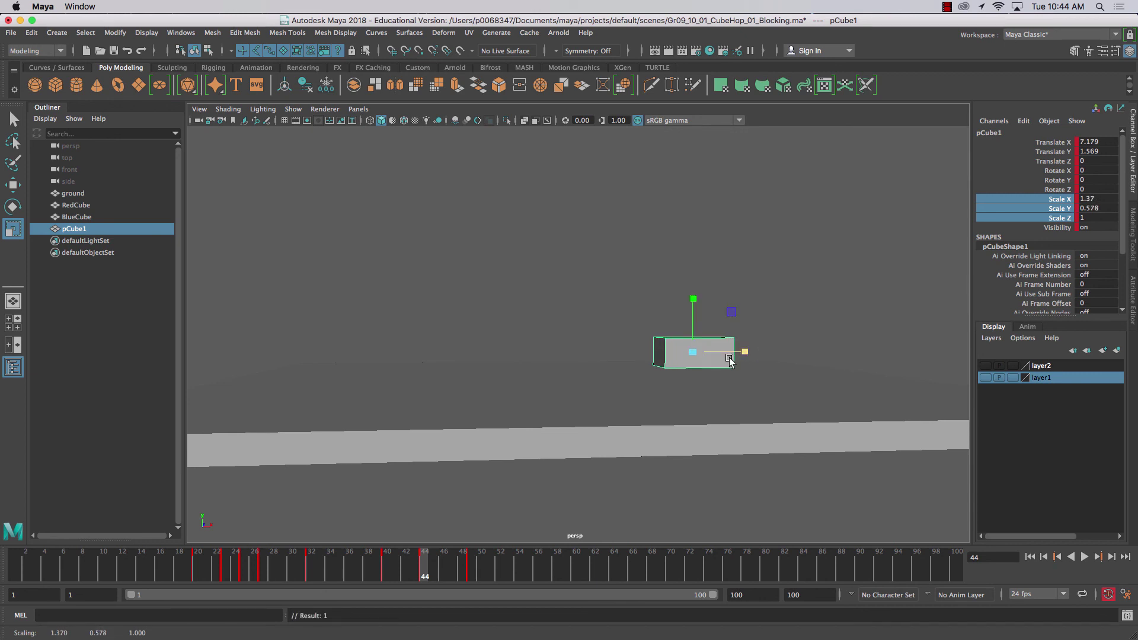
{"action": "key", "text": "w"}
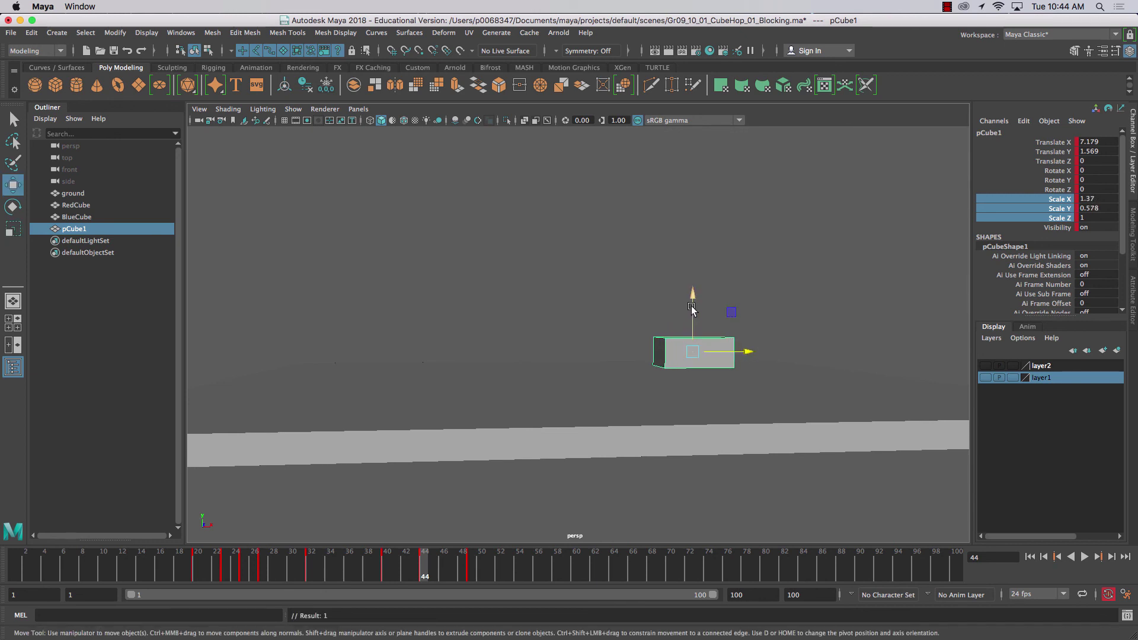
{"action": "left_click_drag", "start_coordinate": [691, 309], "coordinate": [685, 330]}
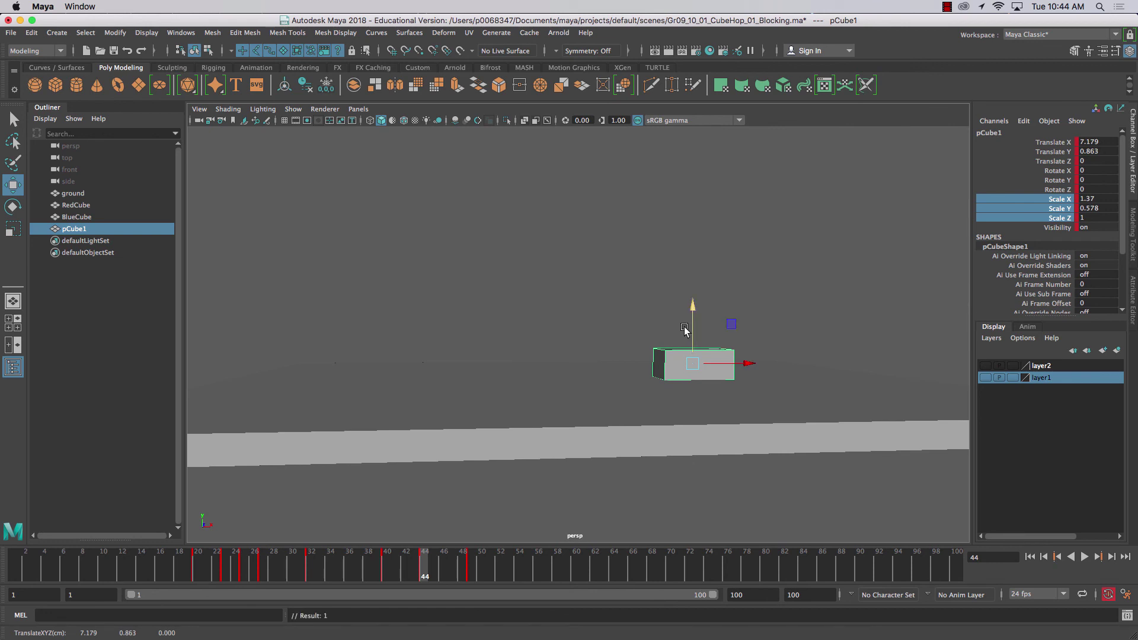
- Play back and scrub through pCube1's hop to check the squash and stretch poses, and view the cube from an angle
{"action": "key", "text": "alt+v"}
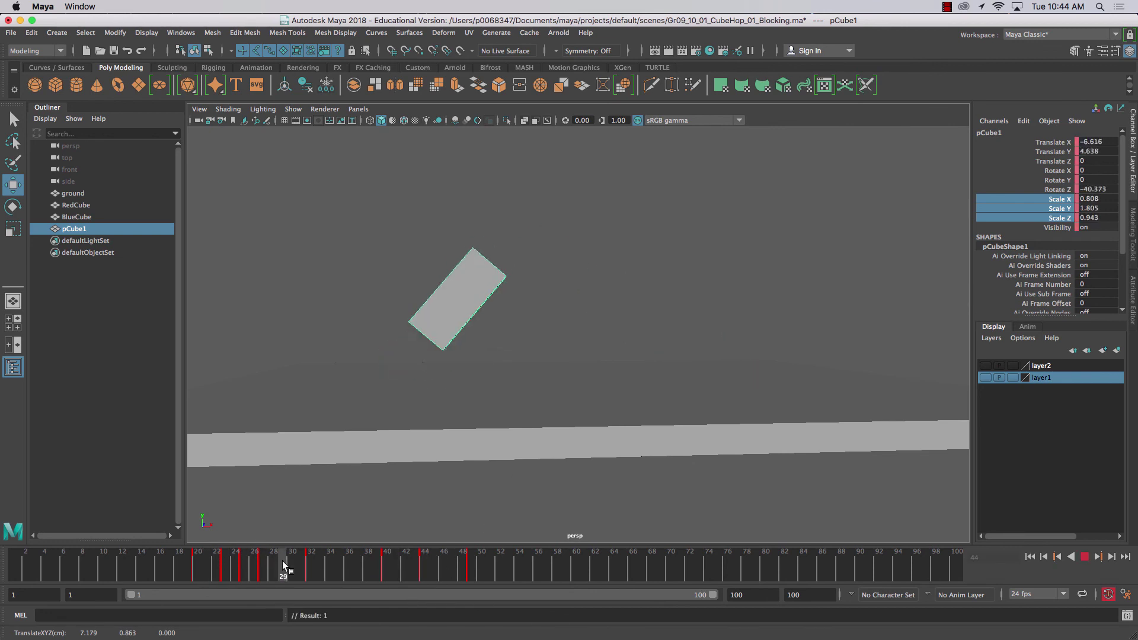
{"action": "left_click_drag", "start_coordinate": [419, 571], "coordinate": [821, 567]}
{"action": "left_click", "coordinate": [1085, 558]}
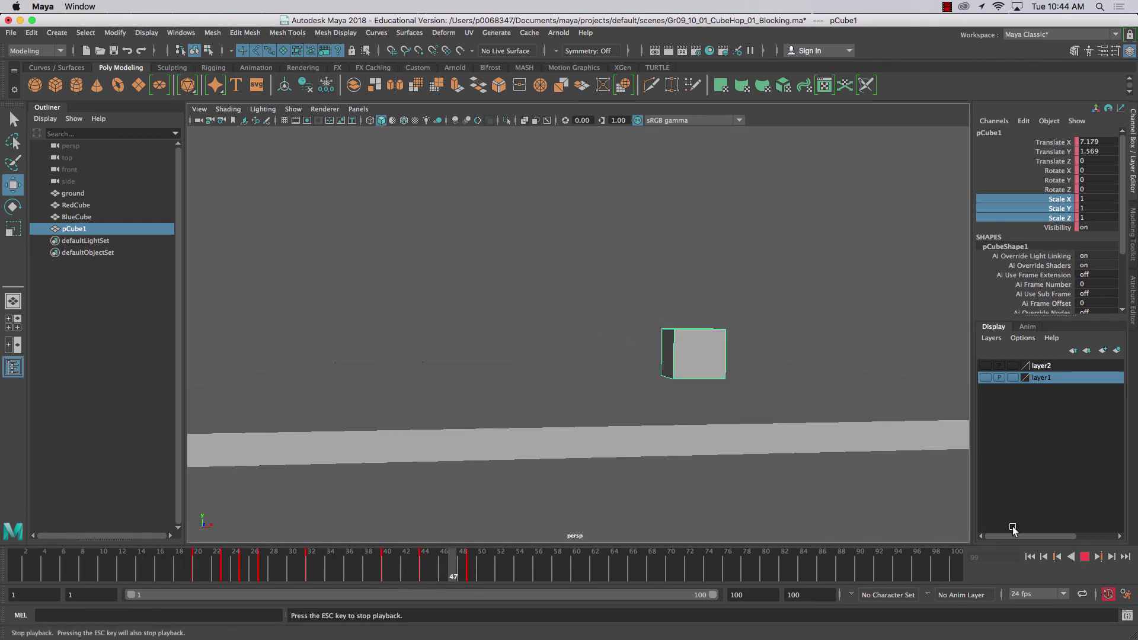
{"action": "key", "text": "Escape"}
{"action": "left_click_drag", "start_coordinate": [789, 377], "coordinate": [744, 373], "text": "alt"}
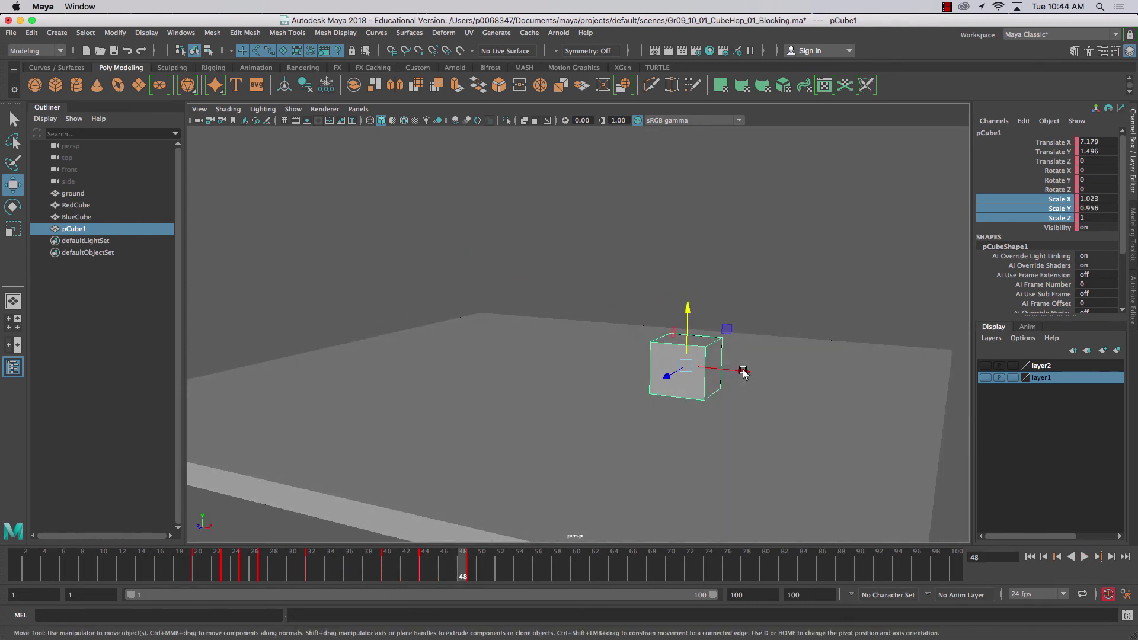
- Save the scene as a new version named Gr09_10_01_CubeHop_02_SquashStretch.ma
{"action": "key", "text": "super+shift+s"}
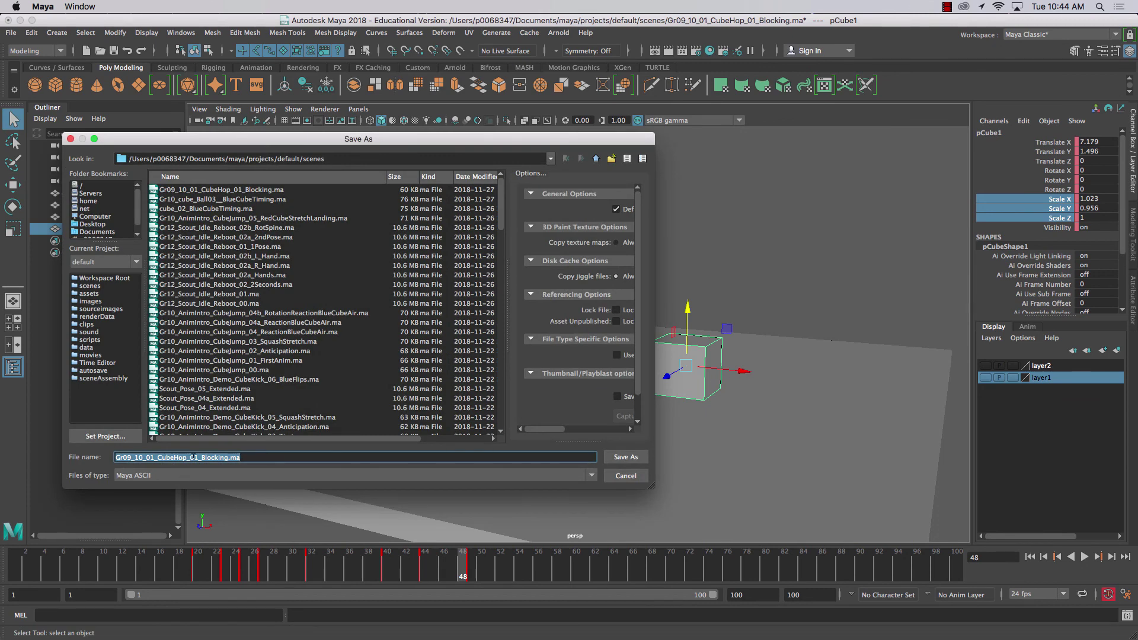
{"action": "left_click_drag", "start_coordinate": [195, 458], "coordinate": [211, 457]}
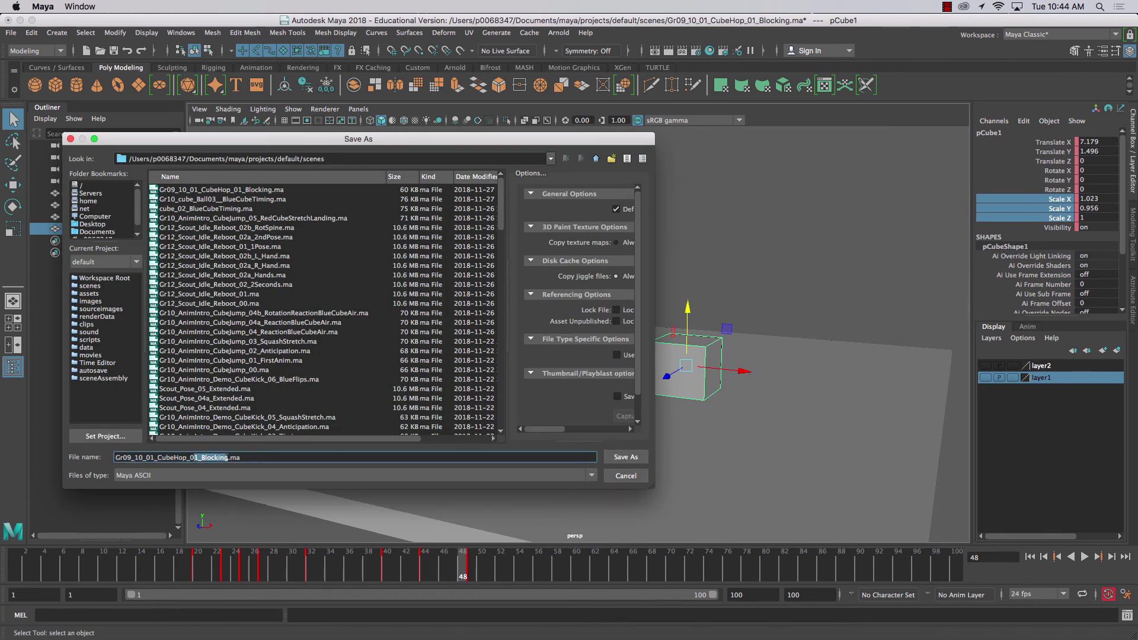
{"action": "type", "text": "2"}
{"action": "key", "text": "Return"}
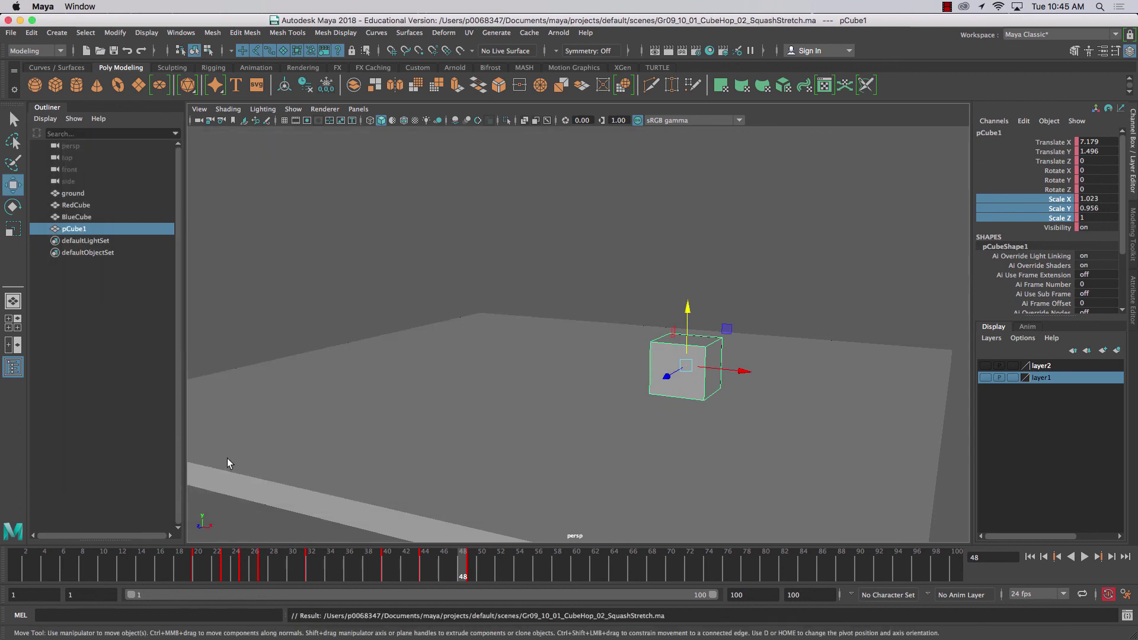
- Playblast the animation to a movie file named Gr09_10_02_SquashStretch in the project's movies folder
{"action": "right_click", "coordinate": [409, 574]}
{"action": "left_click", "coordinate": [530, 565]}
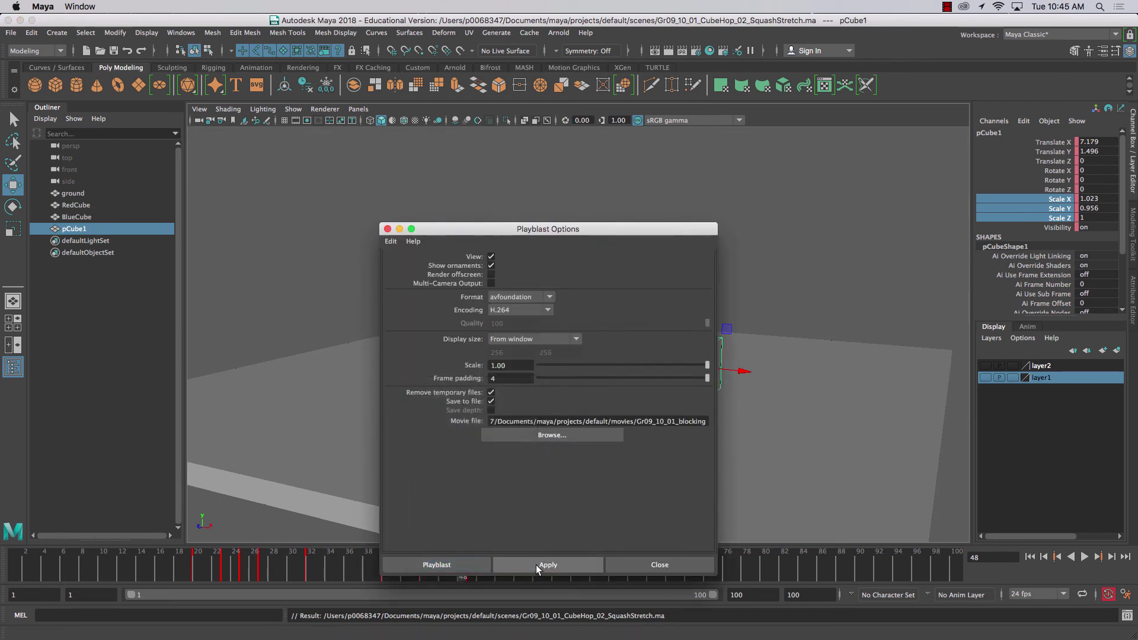
{"action": "left_click_drag", "start_coordinate": [671, 421], "coordinate": [793, 453]}
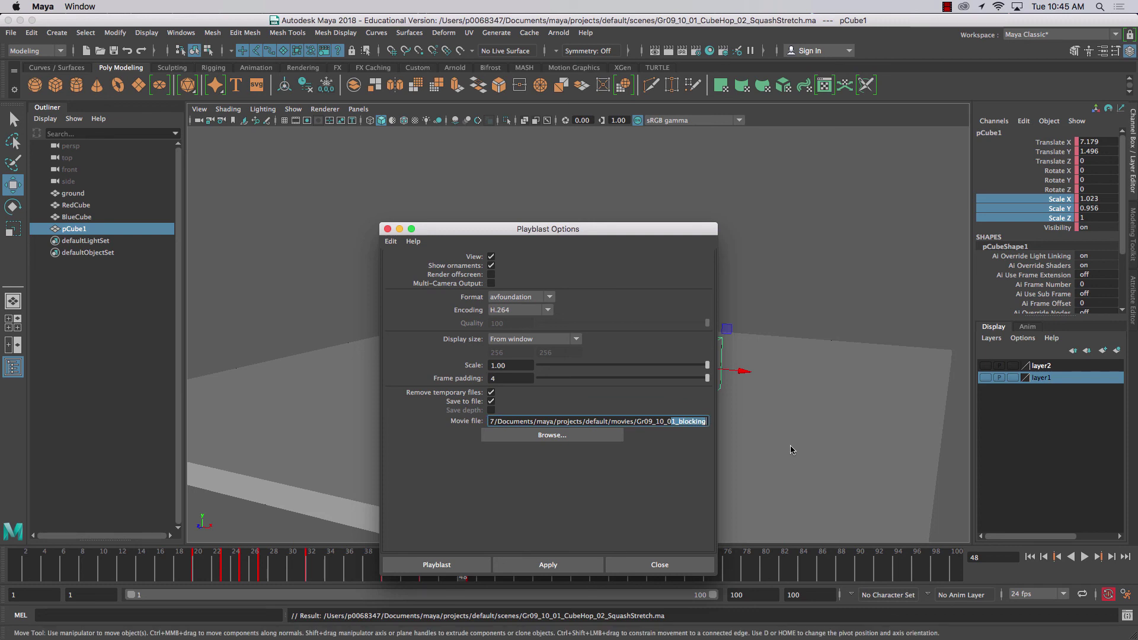
{"action": "type", "text": "2_S"}
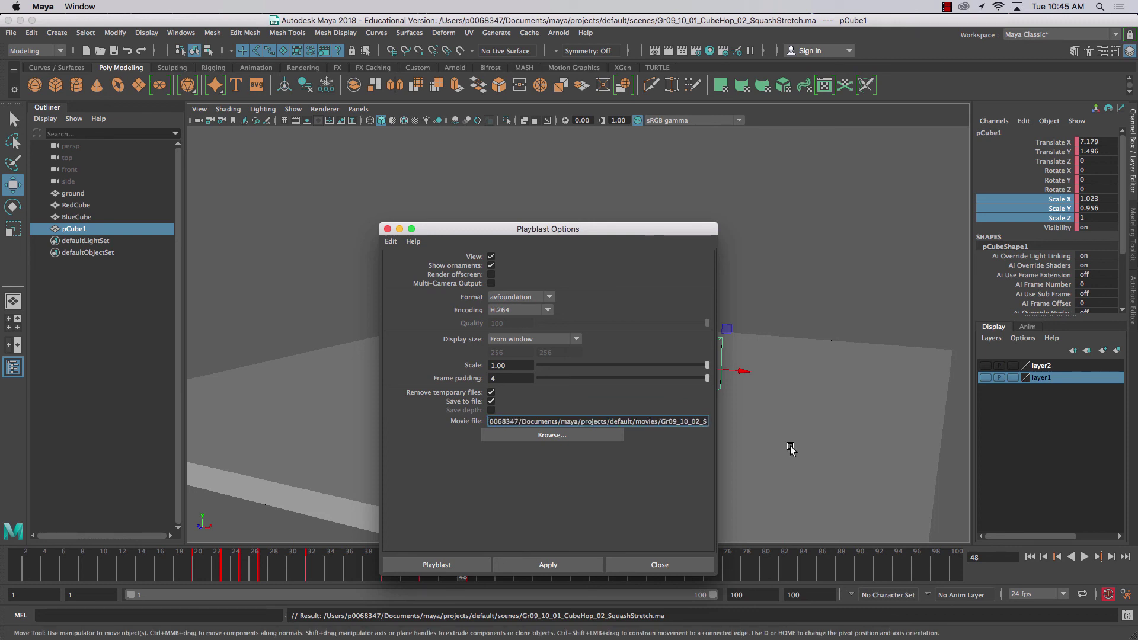
{"action": "type", "text": "quash"}
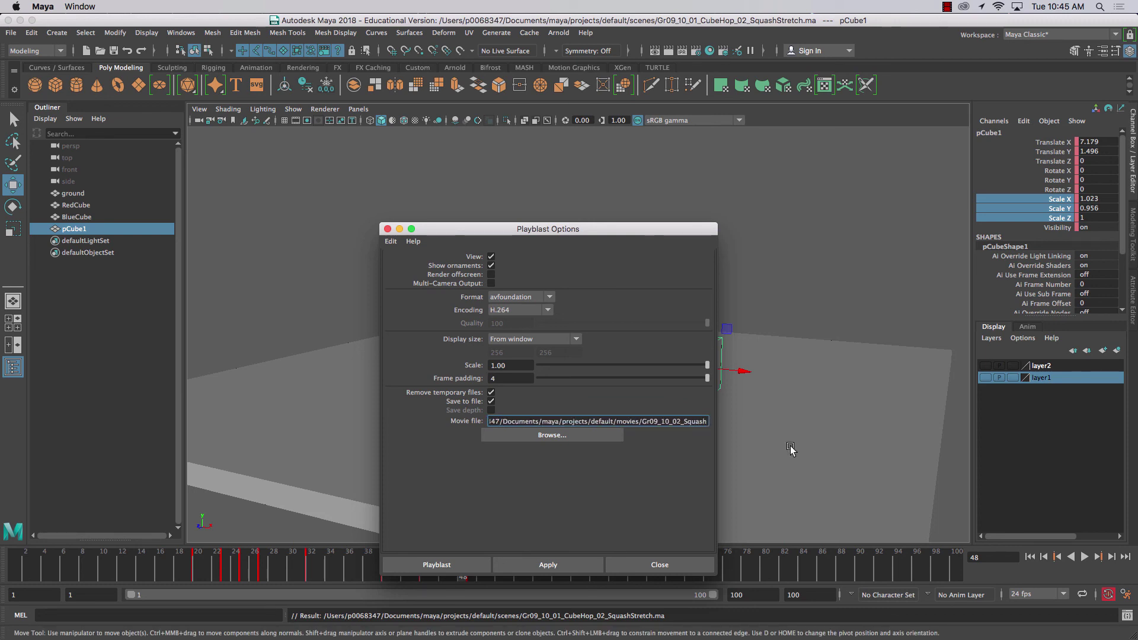
{"action": "type", "text": "Stretch"}
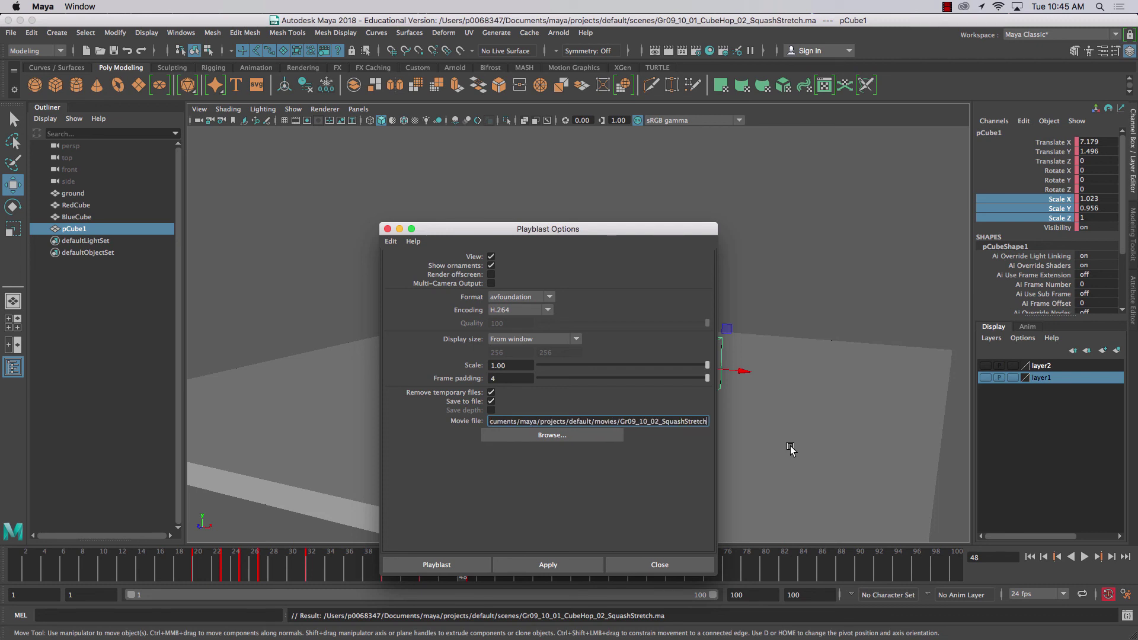
{"action": "left_click", "coordinate": [550, 565]}
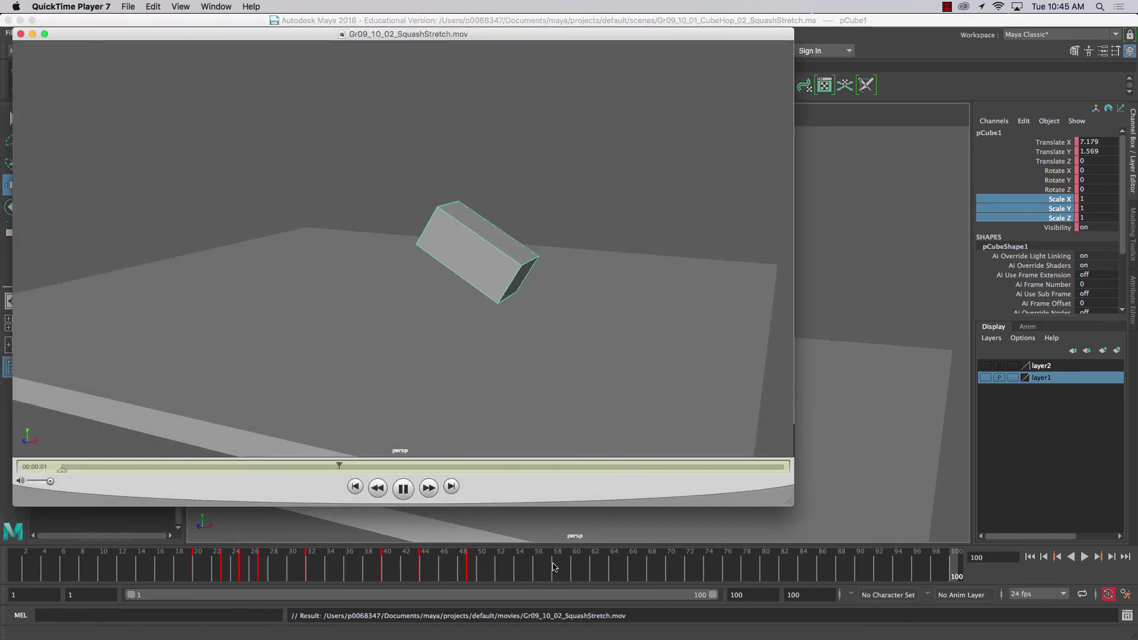
{"action": "left_click", "coordinate": [952, 7]}
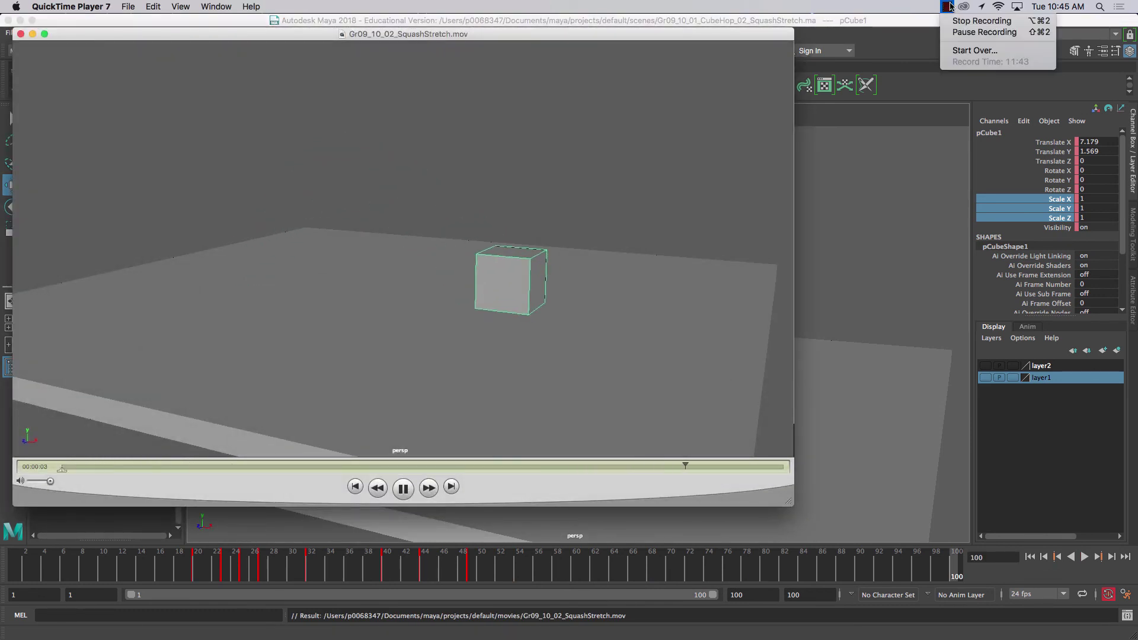